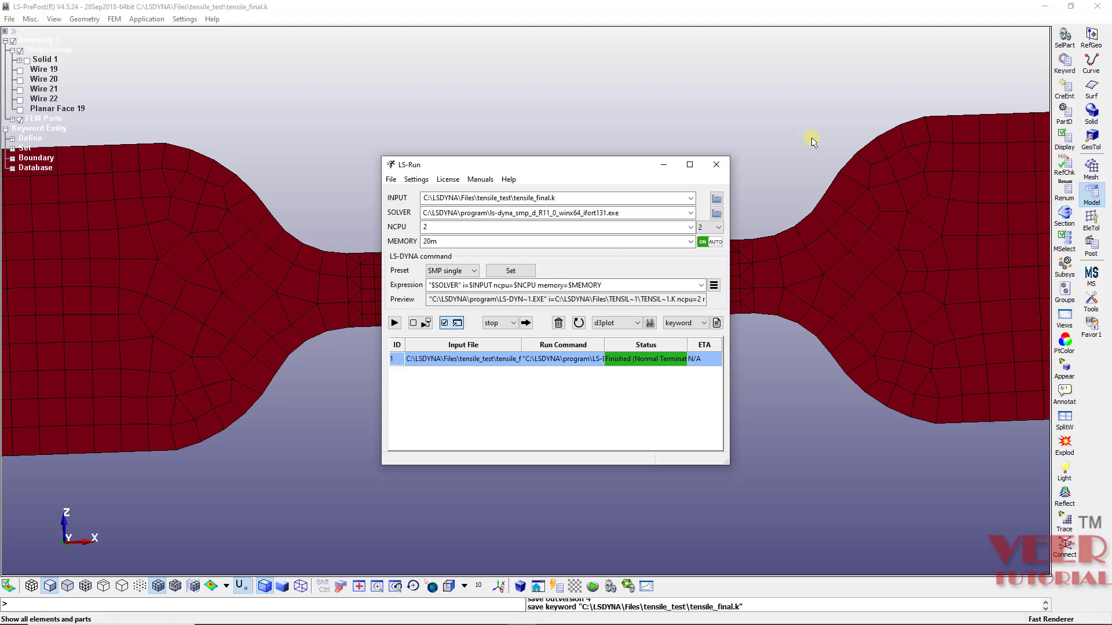
# Close the solver run window and start a new session, closing all existing models without opening an auto-saved project
pyautogui.click(716, 164)
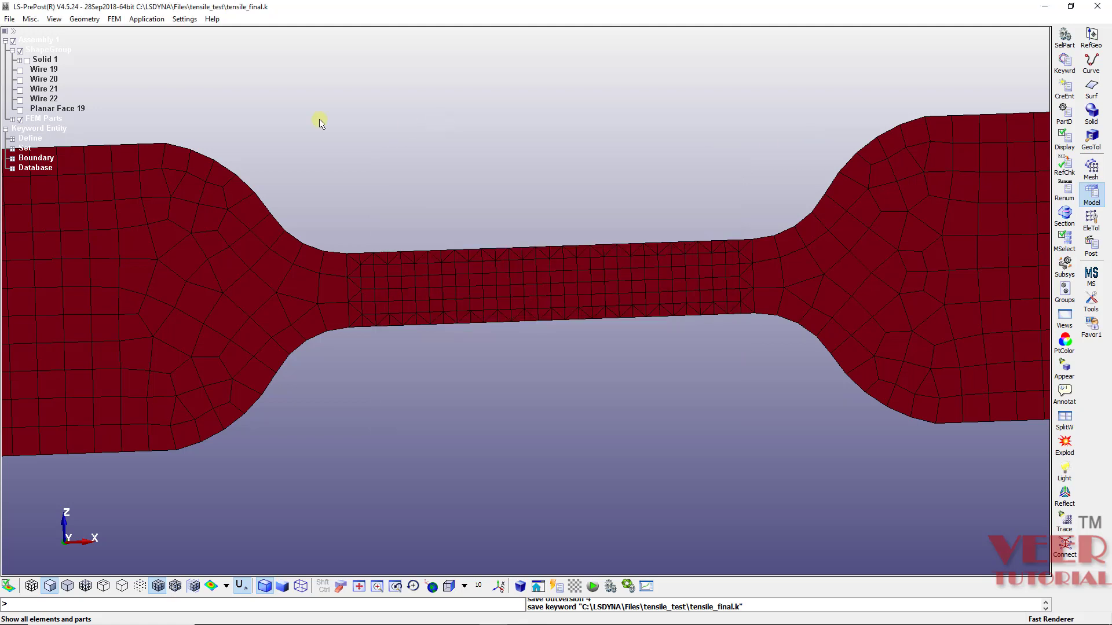
pyautogui.click(9, 19)
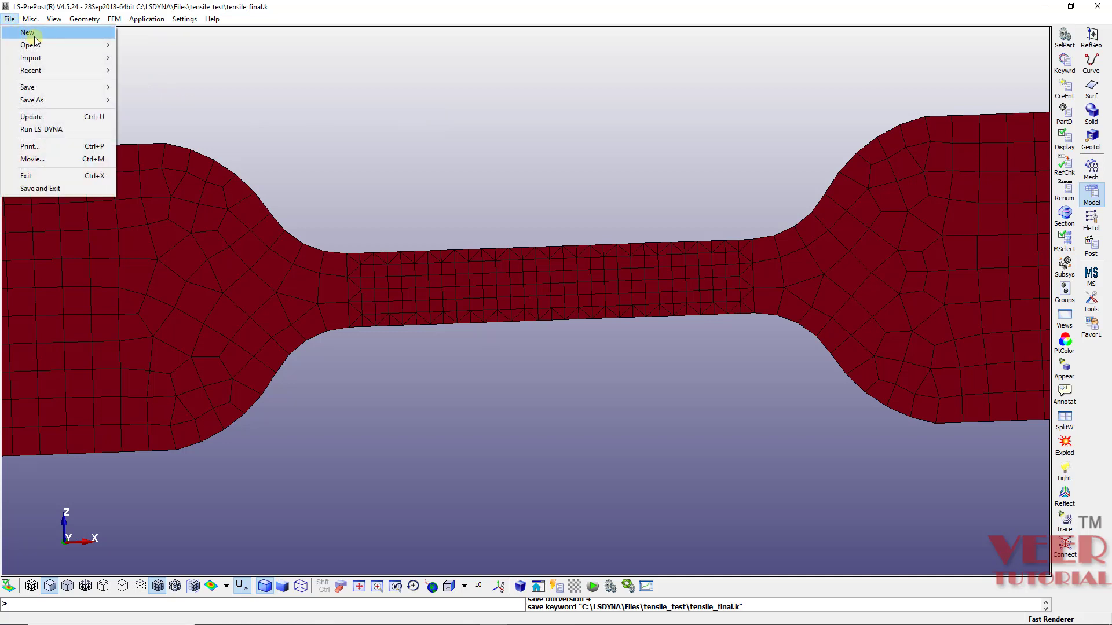
pyautogui.click(29, 33)
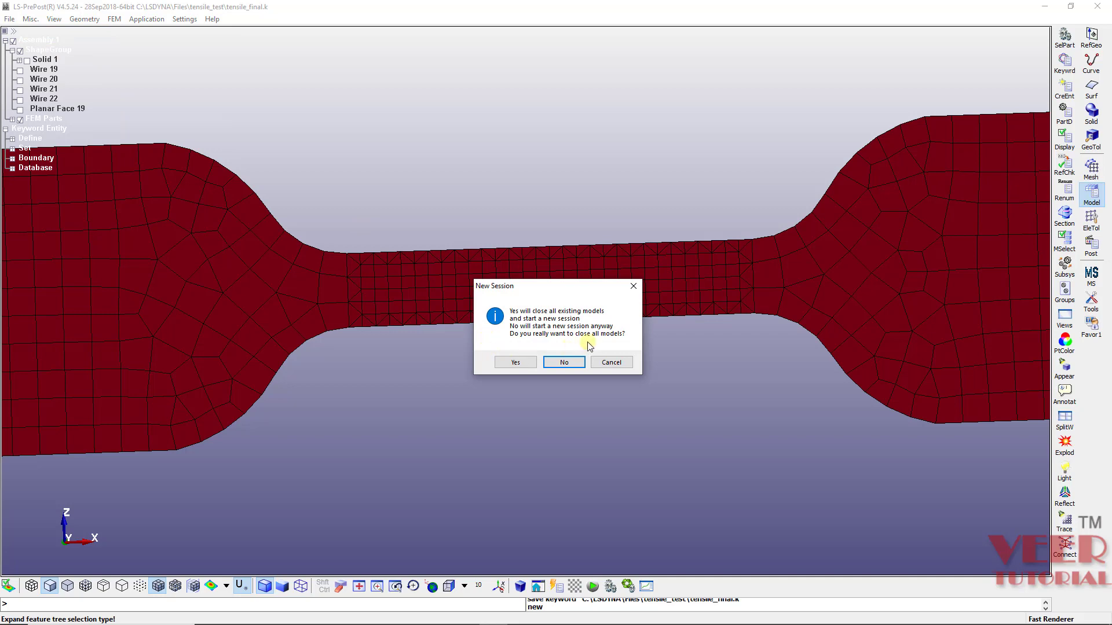
pyautogui.click(525, 363)
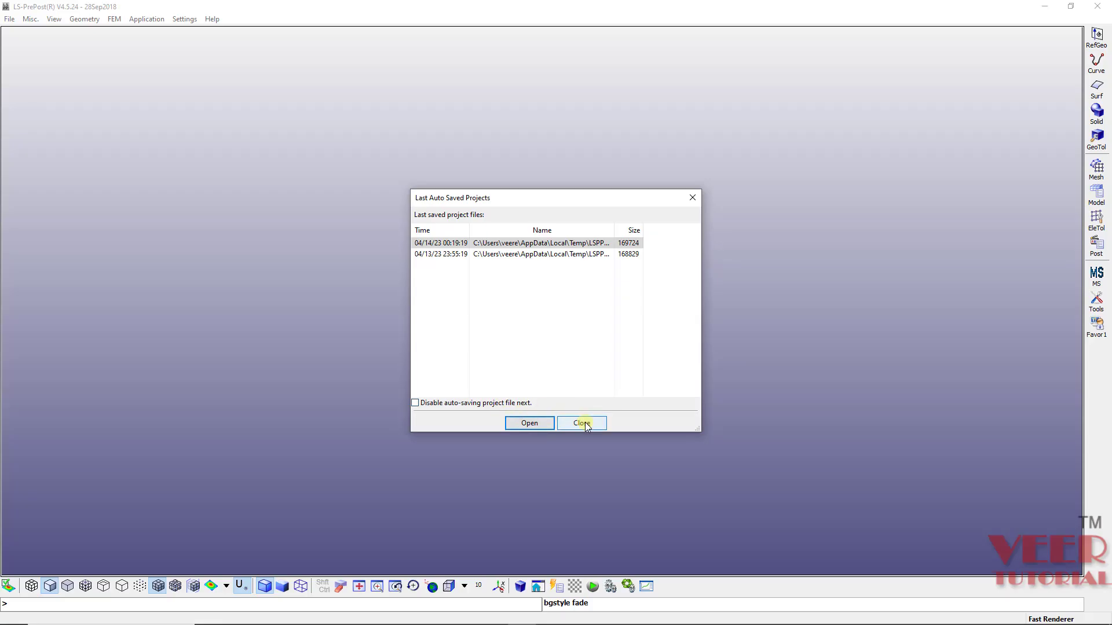
pyautogui.click(582, 423)
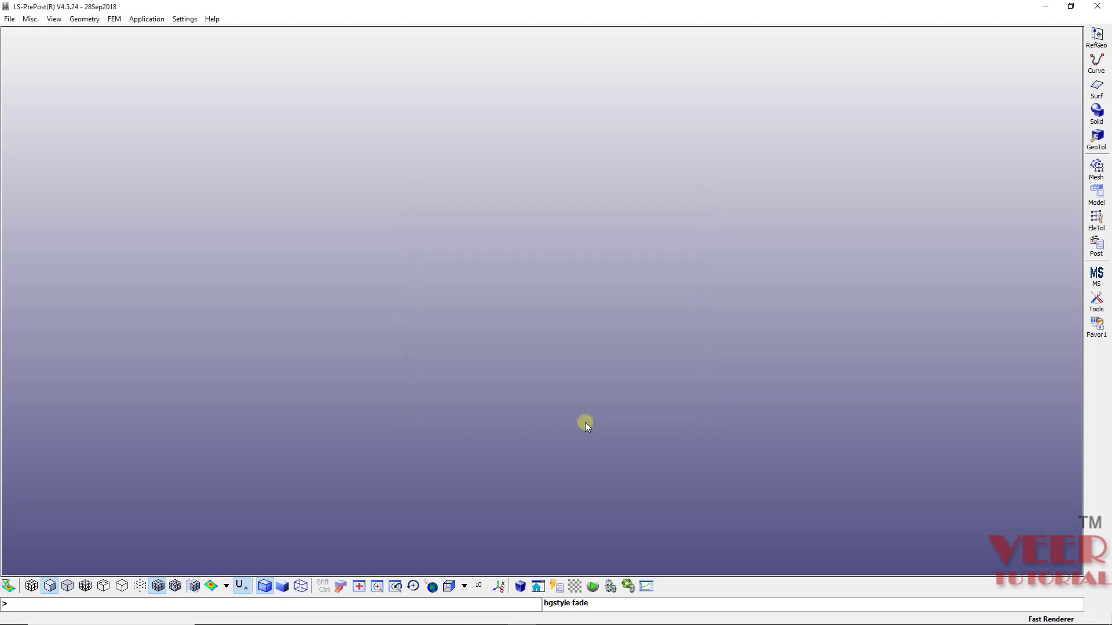
# Open the d3plot file from the tensile_test folder as an LS-DYNA Binary Plot
pyautogui.click(9, 18)
pyautogui.moveTo(23, 49)
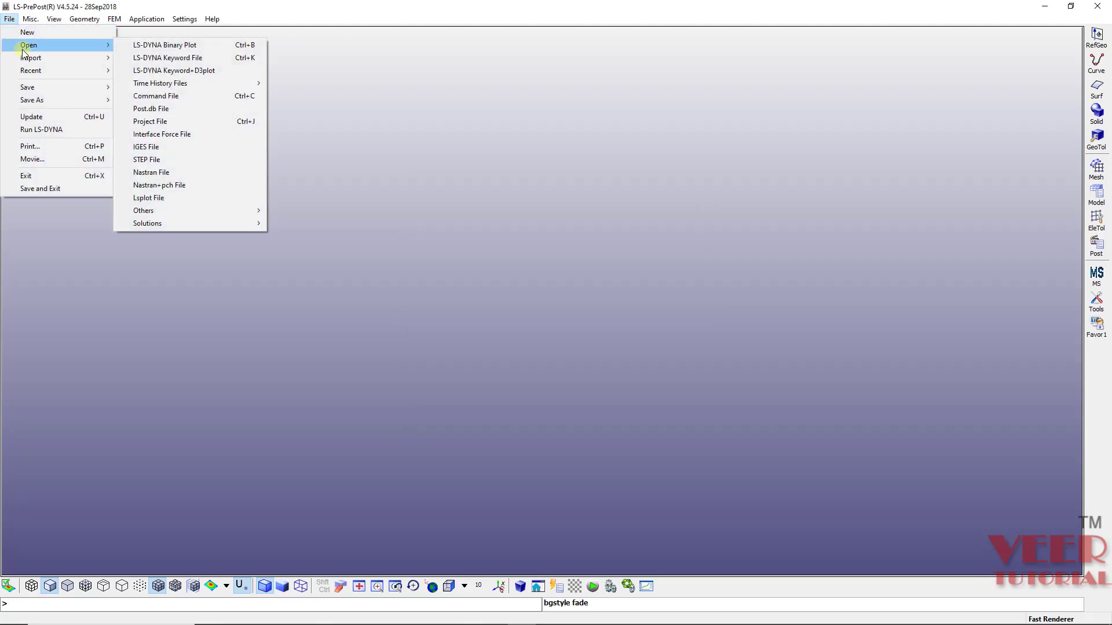
pyautogui.click(112, 400)
pyautogui.click(9, 18)
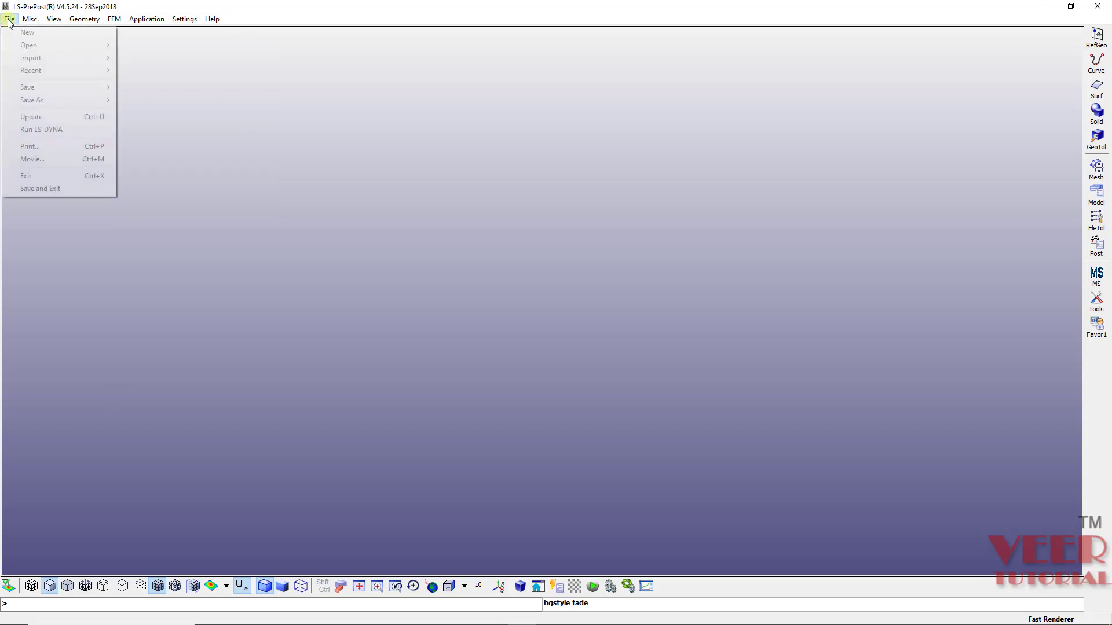
pyautogui.moveTo(99, 45)
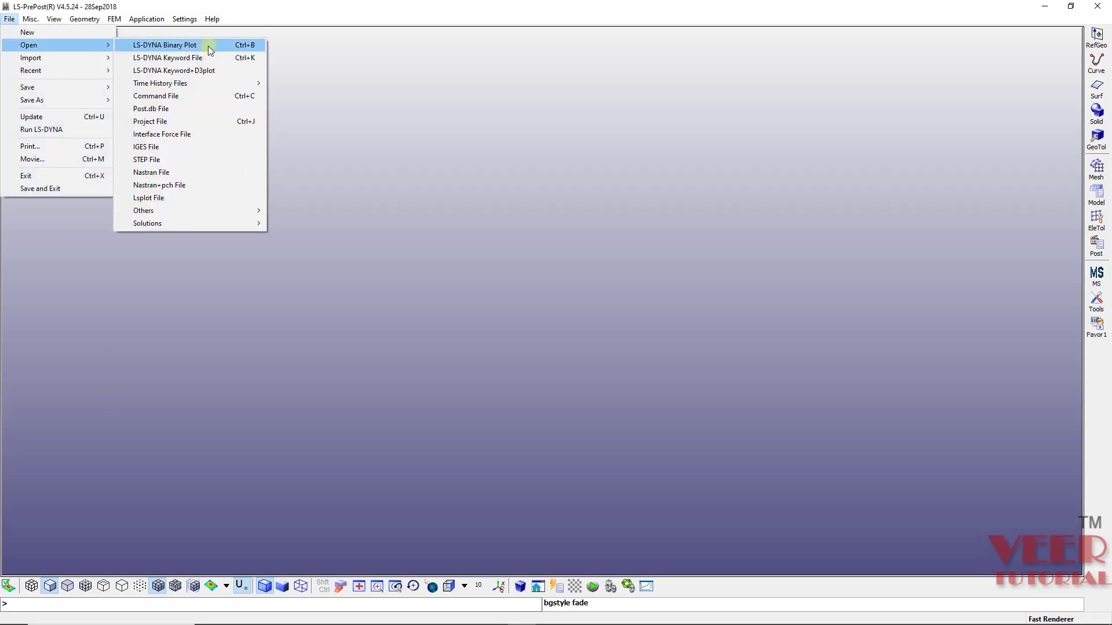
pyautogui.click(210, 50)
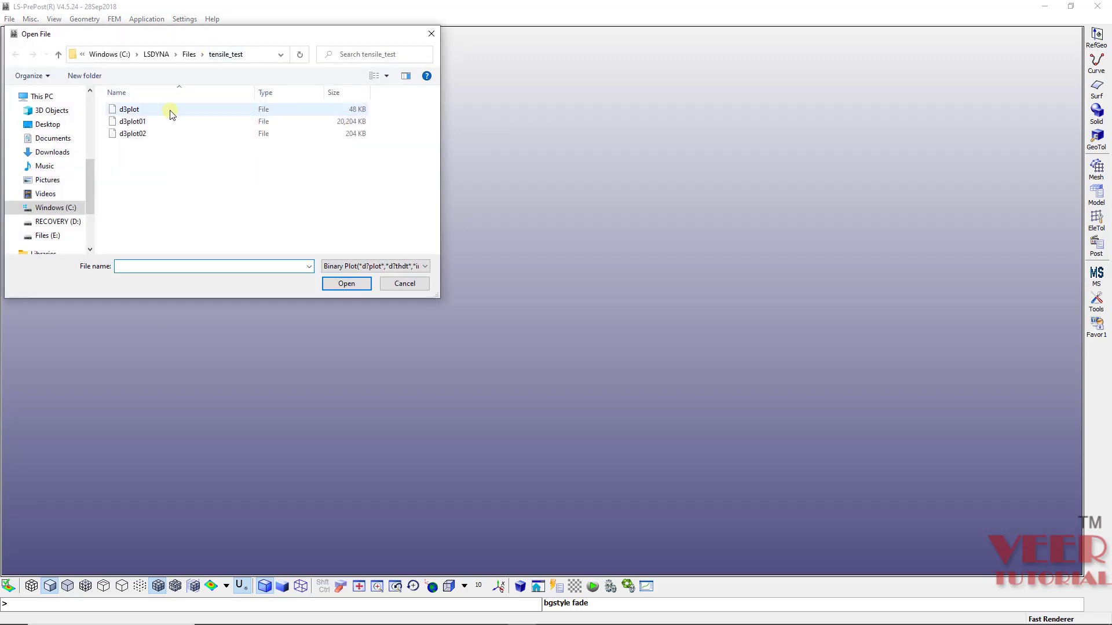
pyautogui.doubleClick(171, 113)
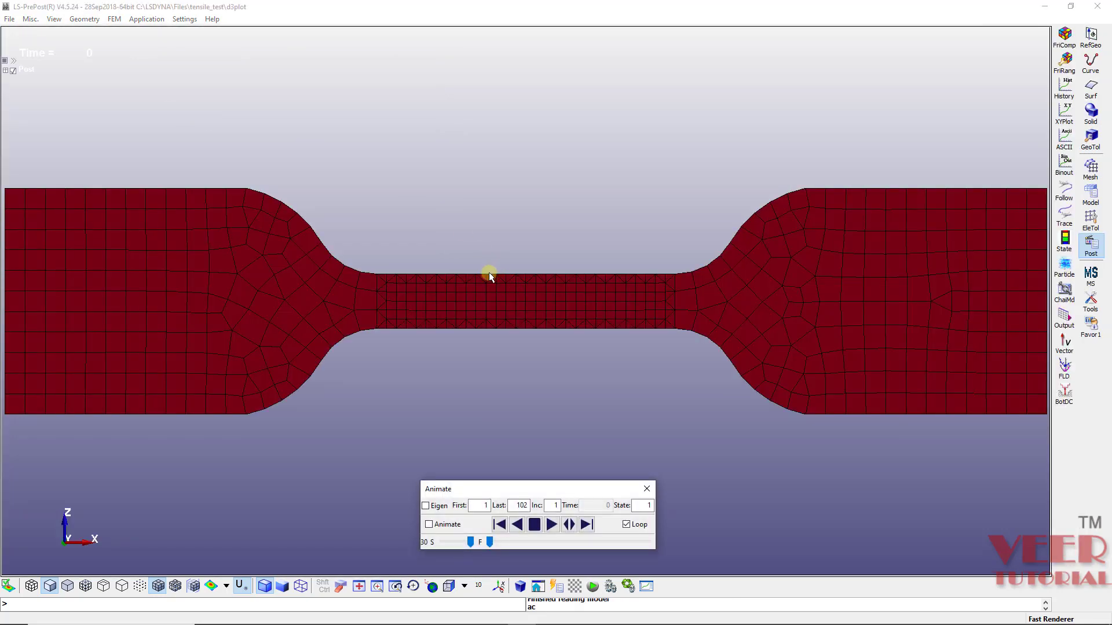
# Switch to File Explorer and look over the tensile_test solver output files, including elout and d3hsp
pyautogui.hotkey('alt', 'Tab')
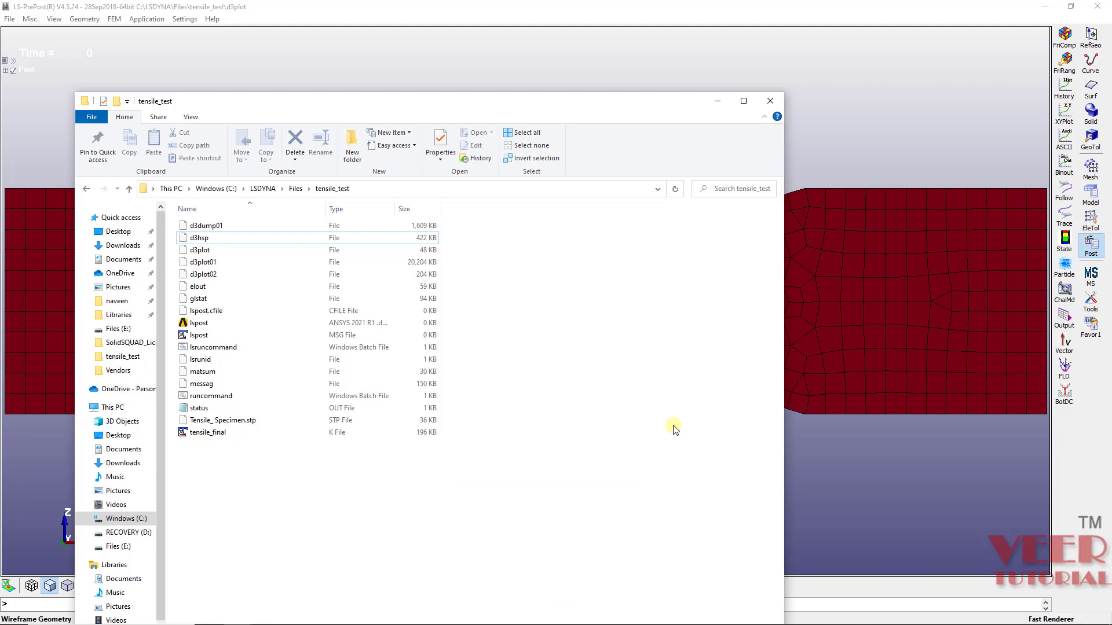
pyautogui.moveTo(357, 108); pyautogui.dragTo(365, 94)
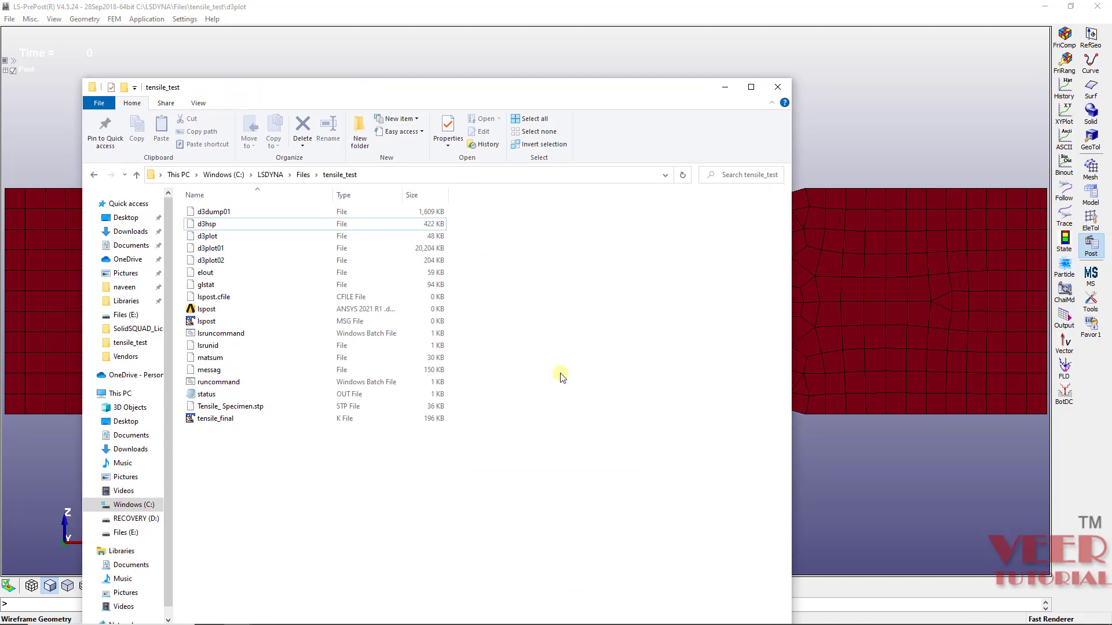
pyautogui.click(219, 276)
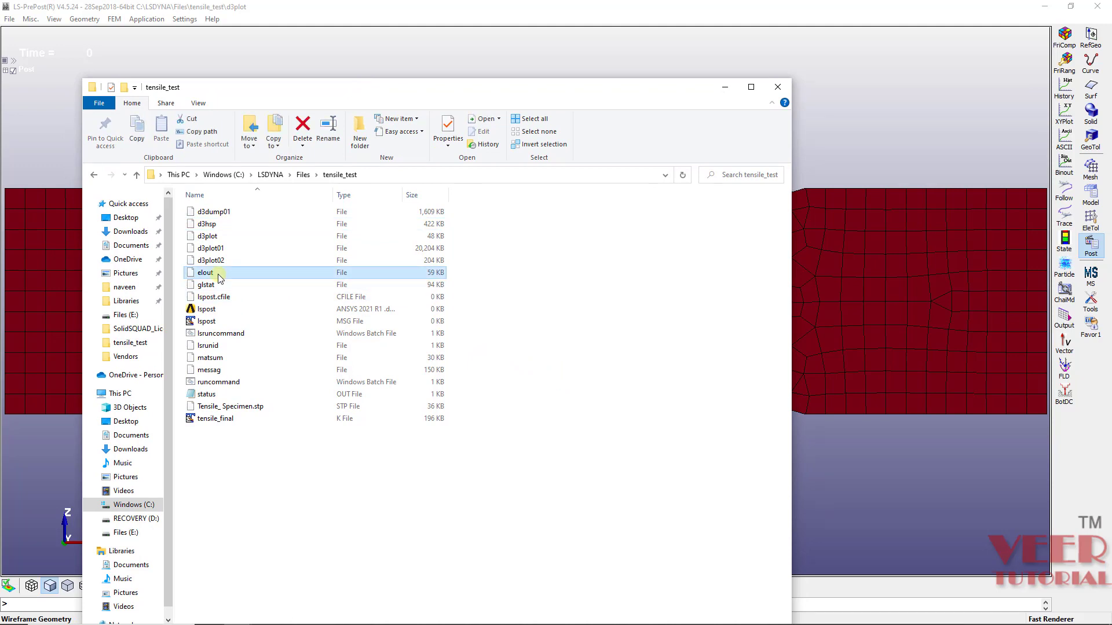
pyautogui.click(212, 227)
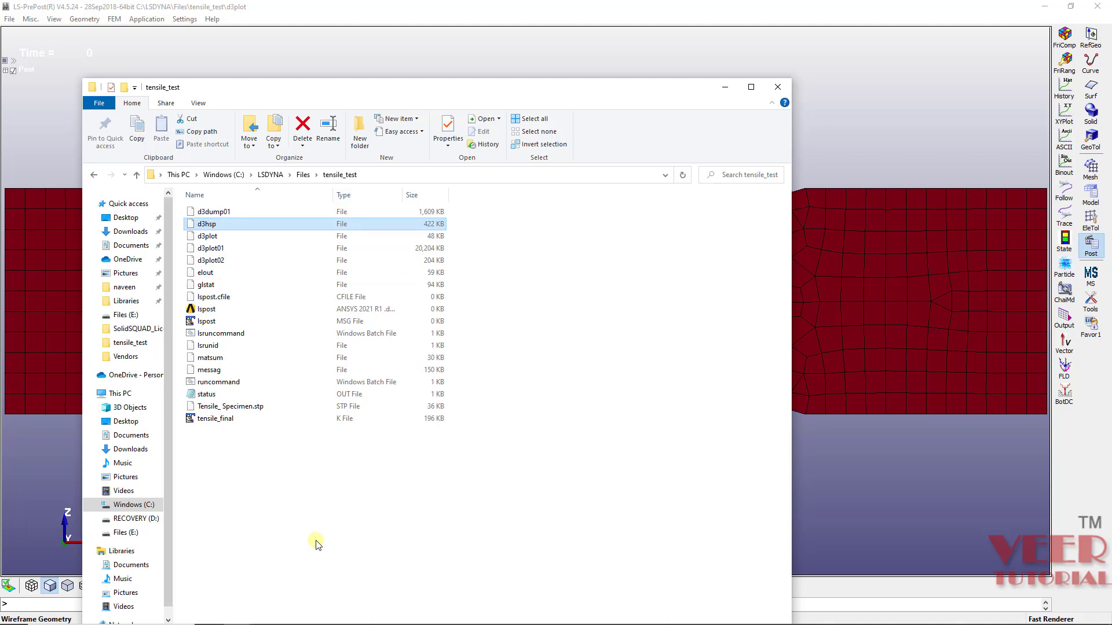
# Open the tensile_final K file in Notepad++ and set its syntax highlighting language to BaanC
pyautogui.click(227, 422)
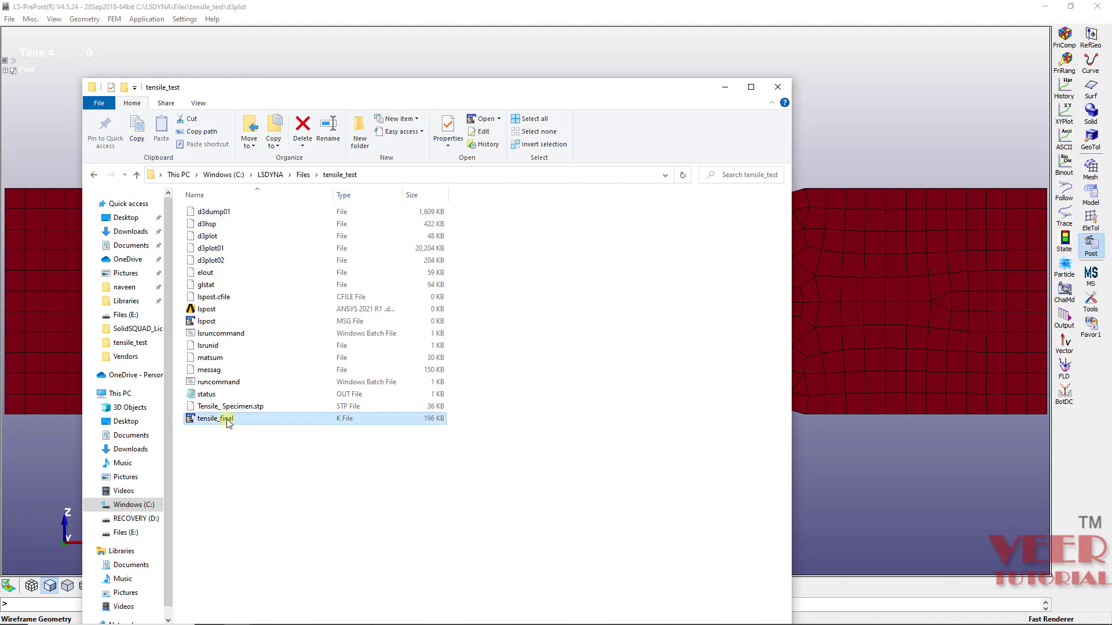
pyautogui.rightClick(228, 422)
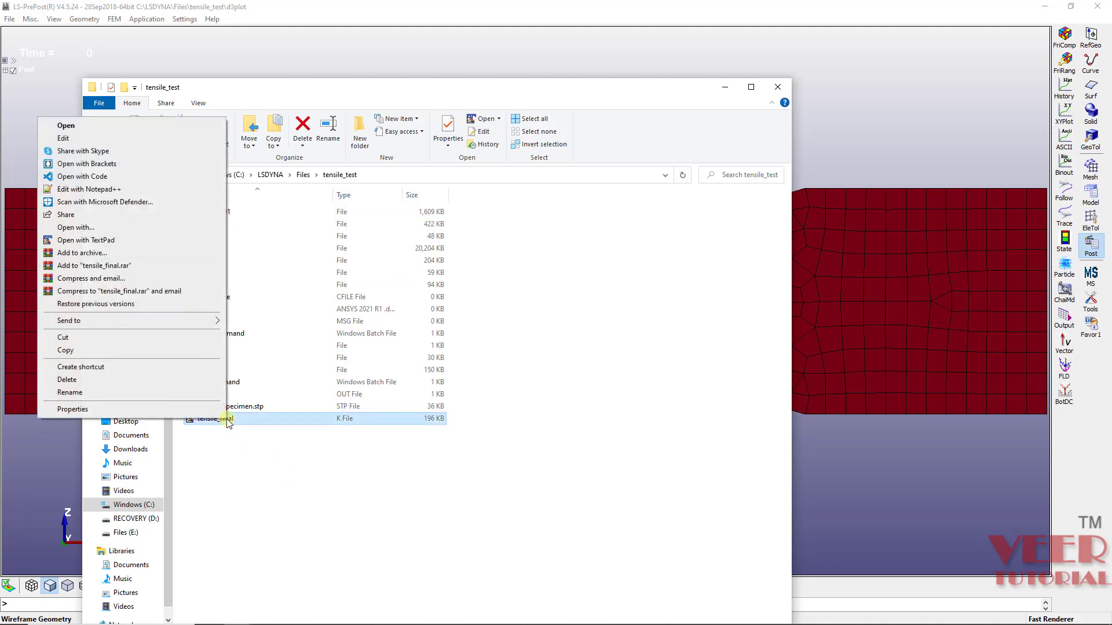
pyautogui.click(133, 190)
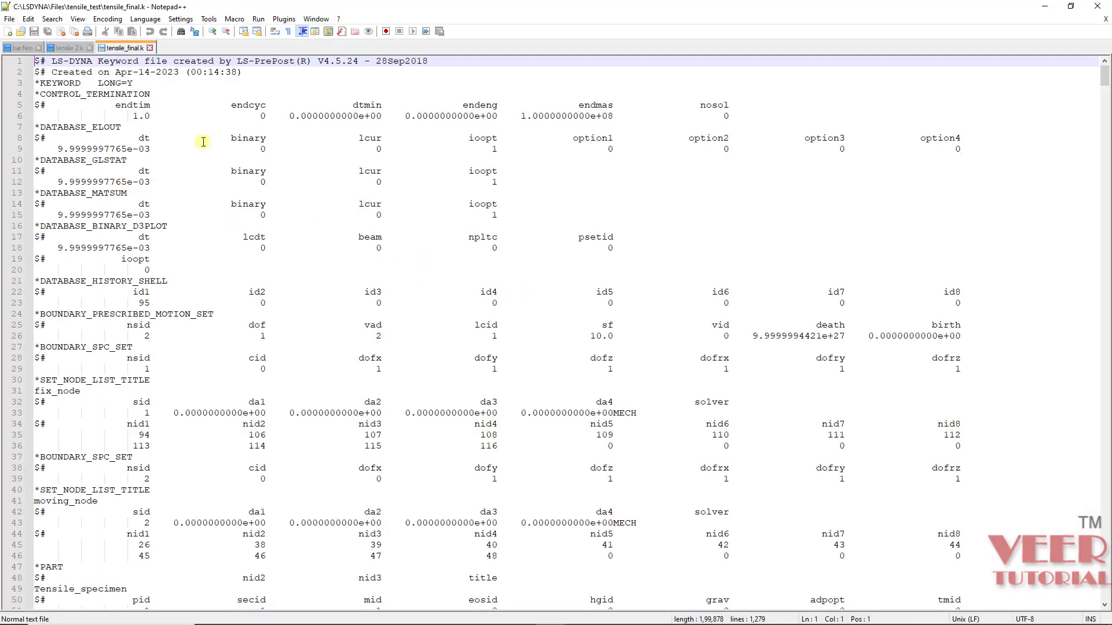
pyautogui.click(144, 19)
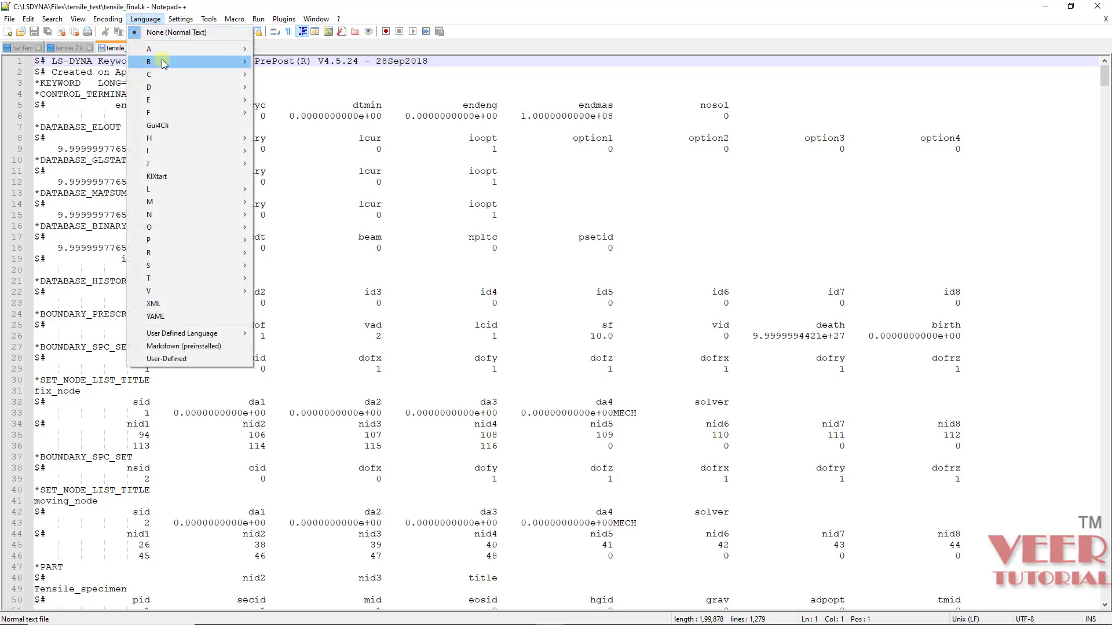
pyautogui.moveTo(232, 62)
pyautogui.click(317, 63)
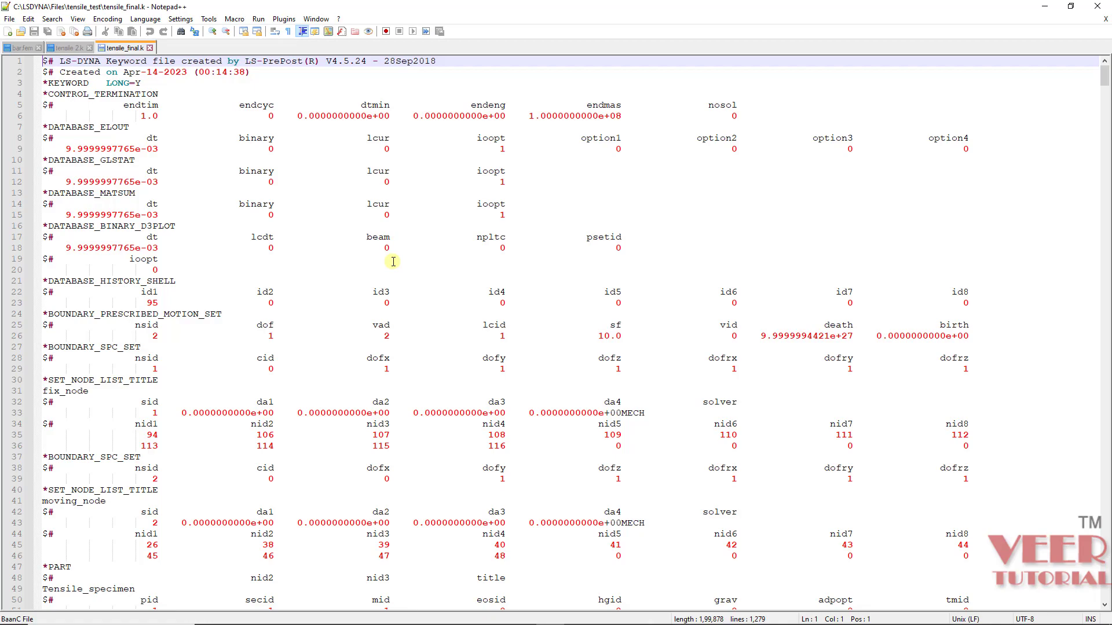
# Review the keyword cards in tensile_final.k, including CONTROL_TERMINATION, and return to the d3plot results in LS-PrePost
pyautogui.scroll(-20, 393, 262)
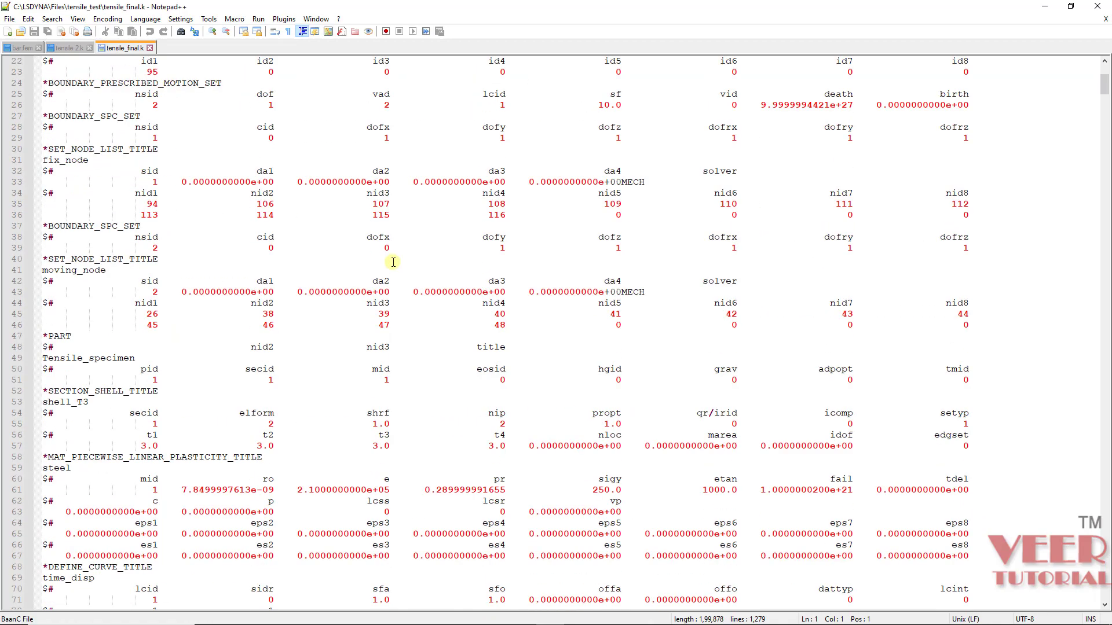
pyautogui.scroll(20, 394, 267)
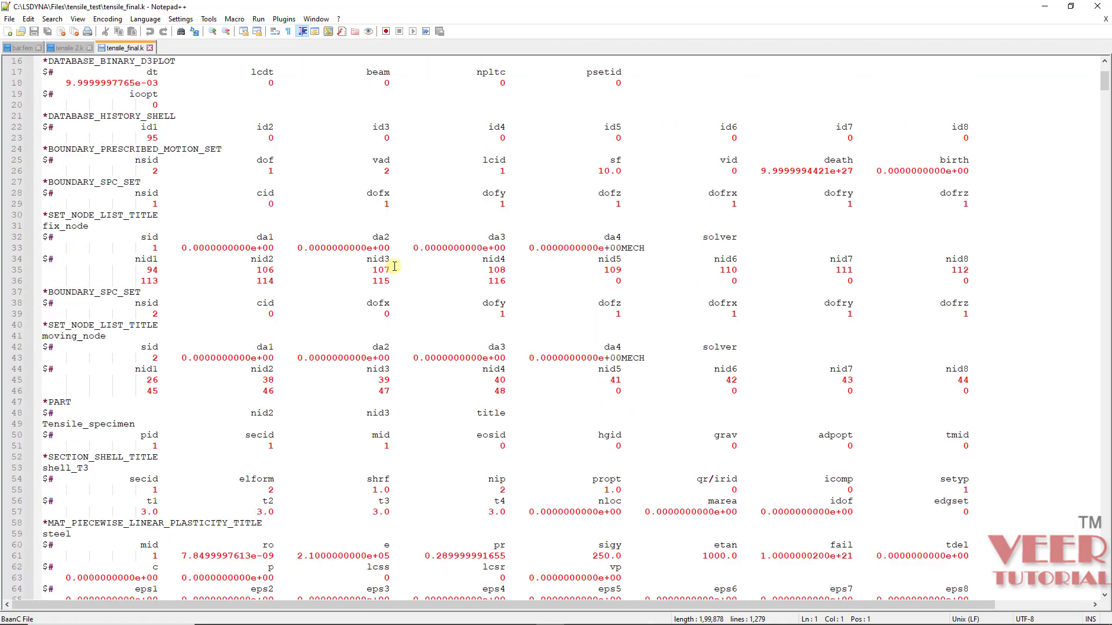
pyautogui.click(157, 98)
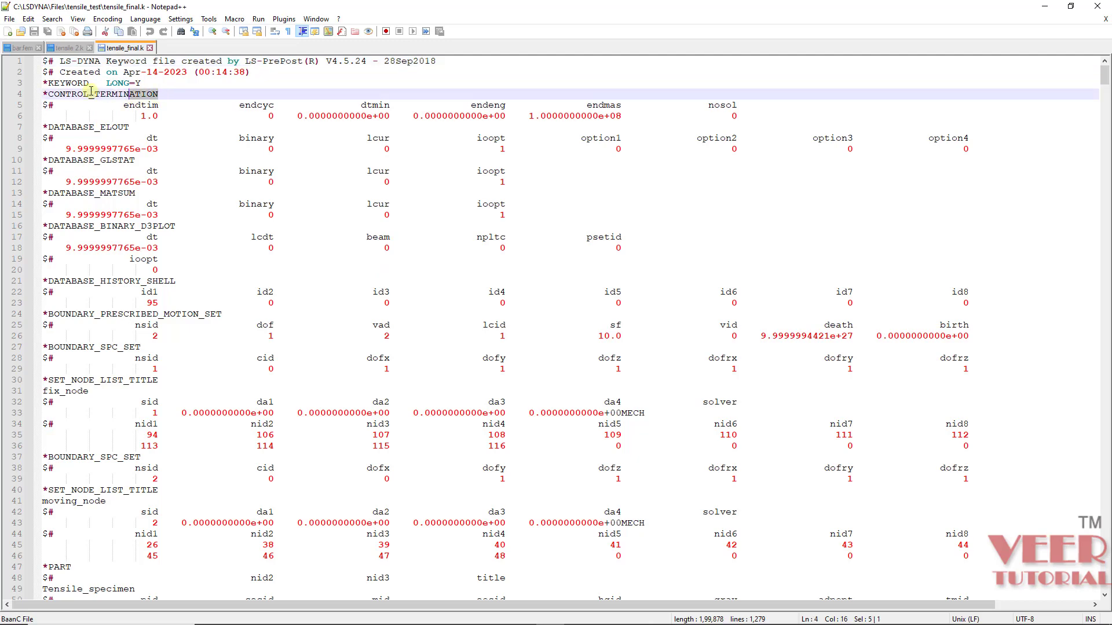
pyautogui.moveTo(158, 105); pyautogui.dragTo(65, 127)
pyautogui.click(128, 116)
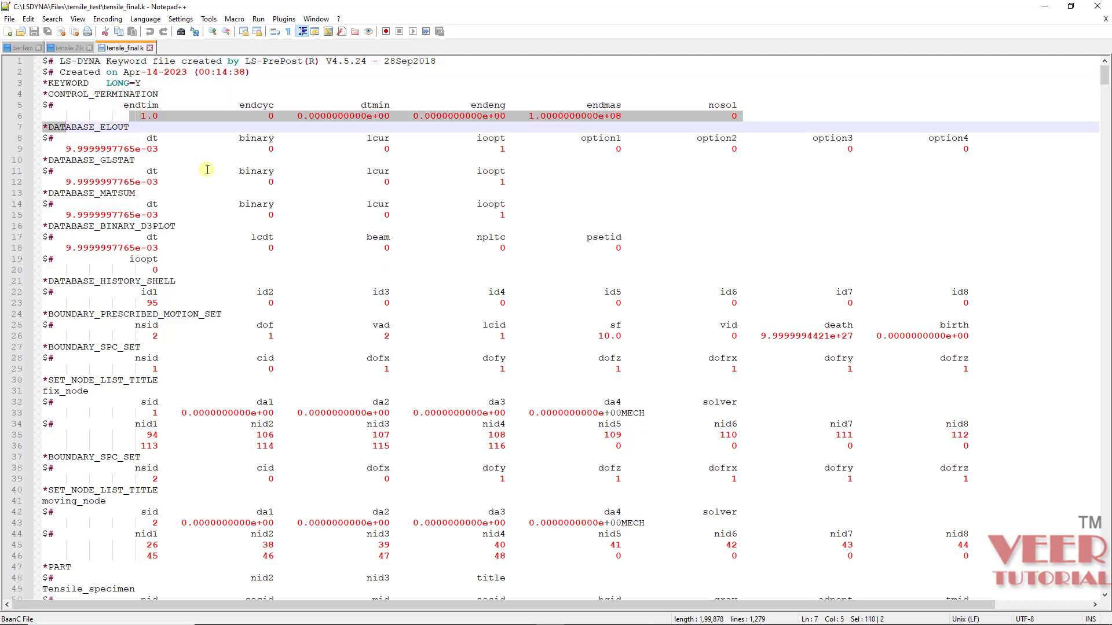
pyautogui.click(1044, 6)
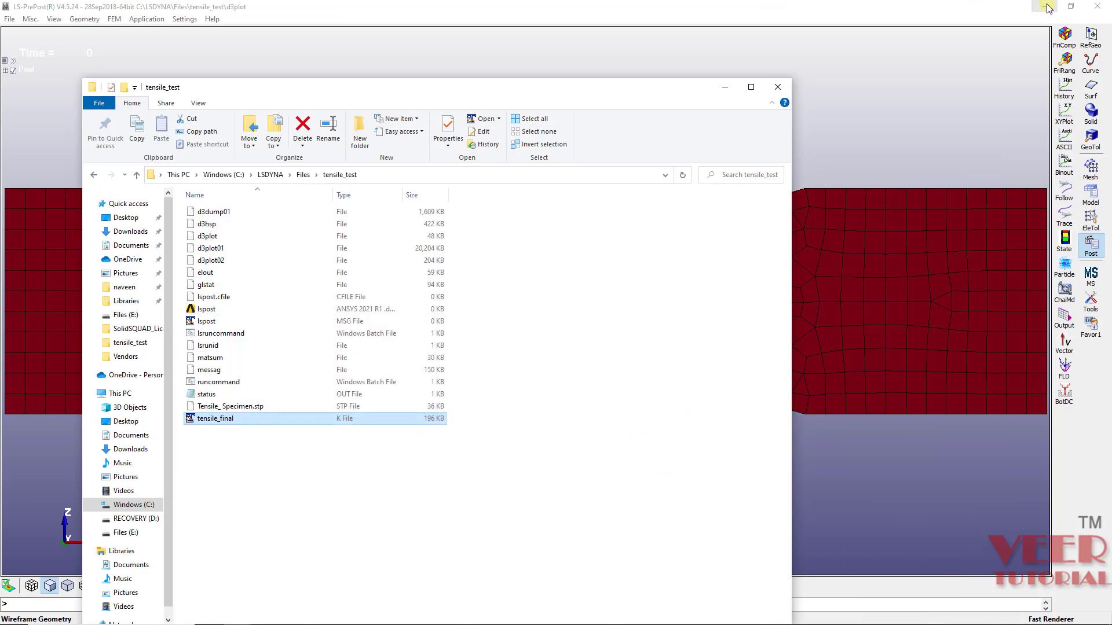
pyautogui.click(725, 87)
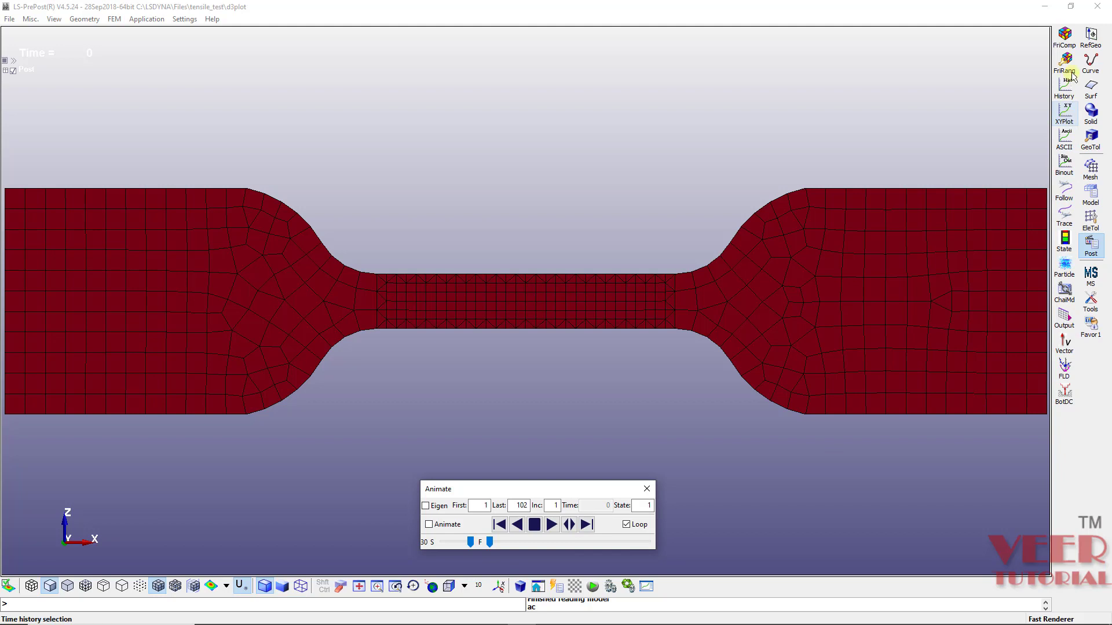
# Display the nodal x-displacement as a fringe contour on the tensile specimen and close the Fringe Component dialog
pyautogui.click(1097, 252)
pyautogui.click(1064, 36)
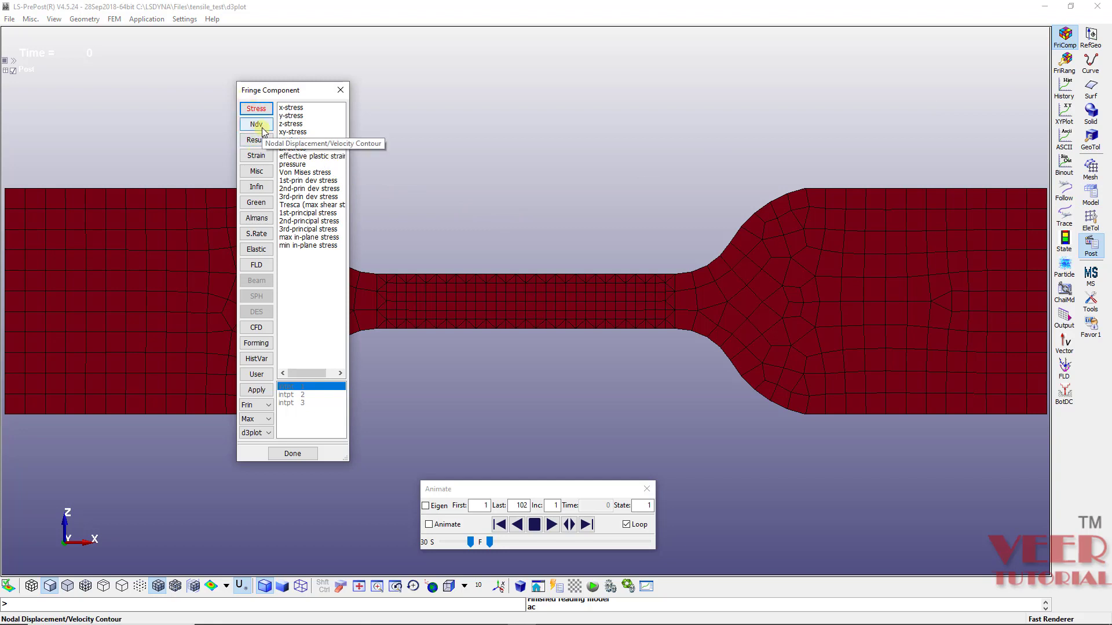
pyautogui.click(256, 124)
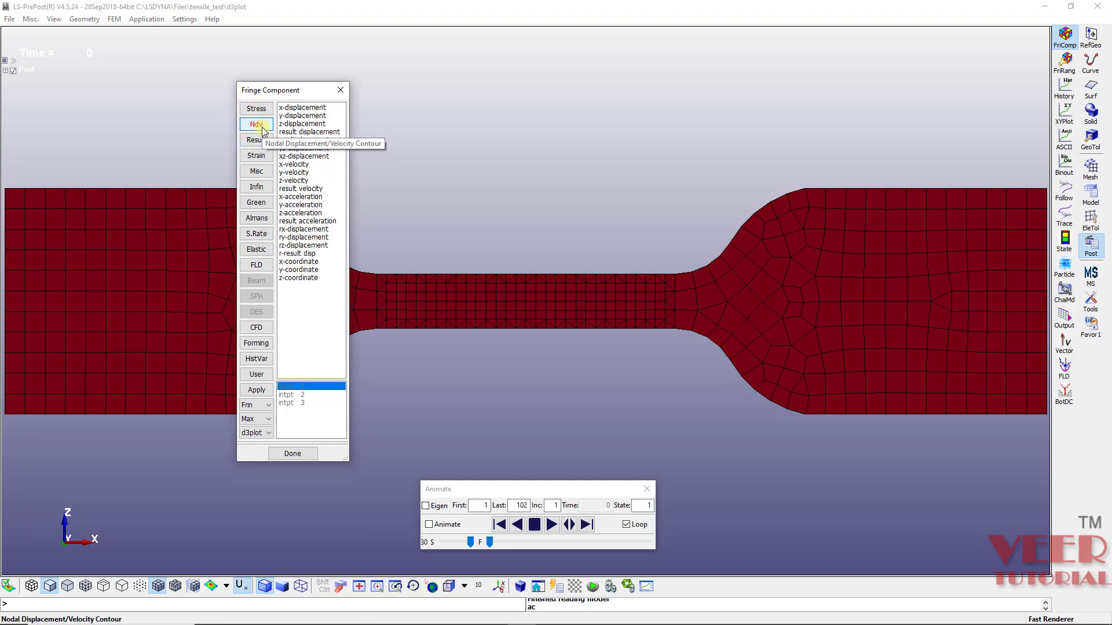
pyautogui.click(287, 109)
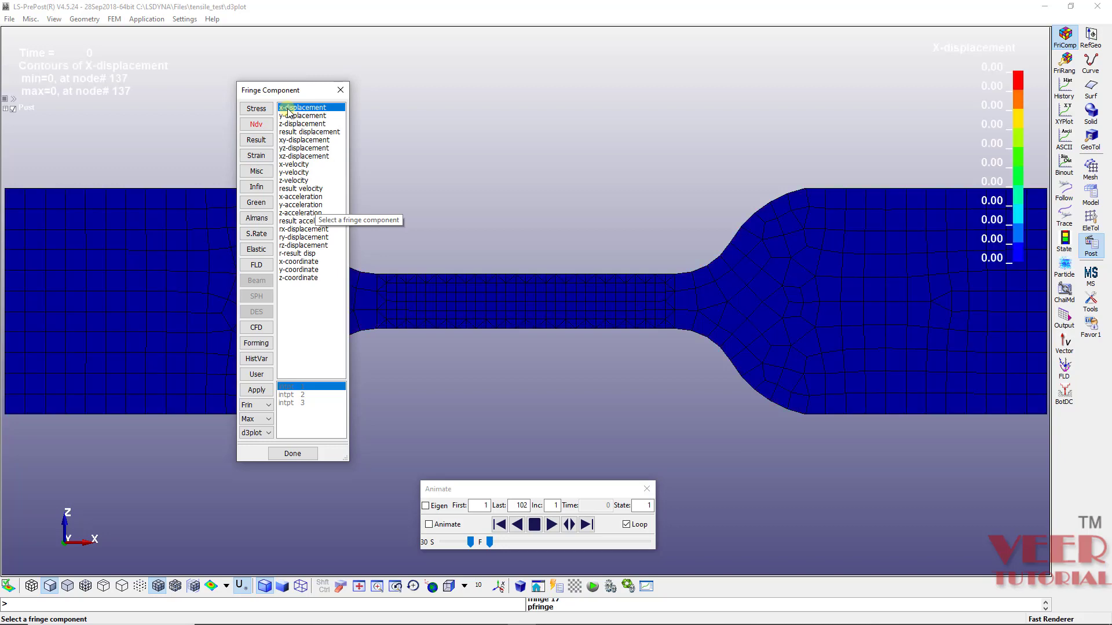
pyautogui.click(290, 453)
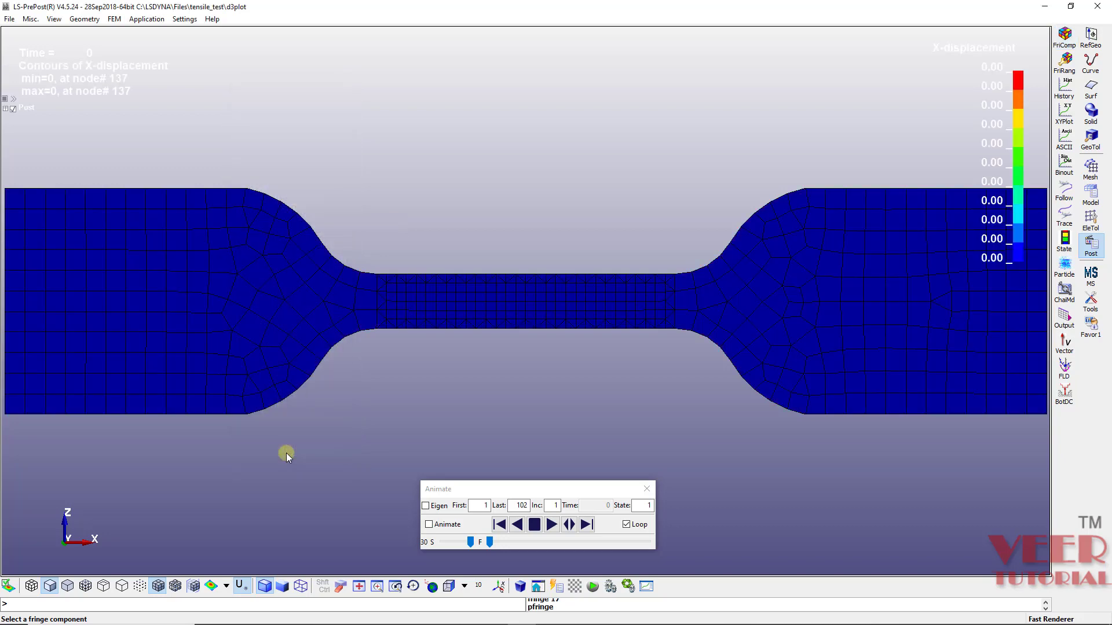
# Advance the x-displacement results one state at a time from the first state to state 7
pyautogui.click(586, 525)
pyautogui.click(586, 525)
pyautogui.click(586, 525)
pyautogui.click(586, 525)
pyautogui.click(586, 525)
pyautogui.click(586, 525)
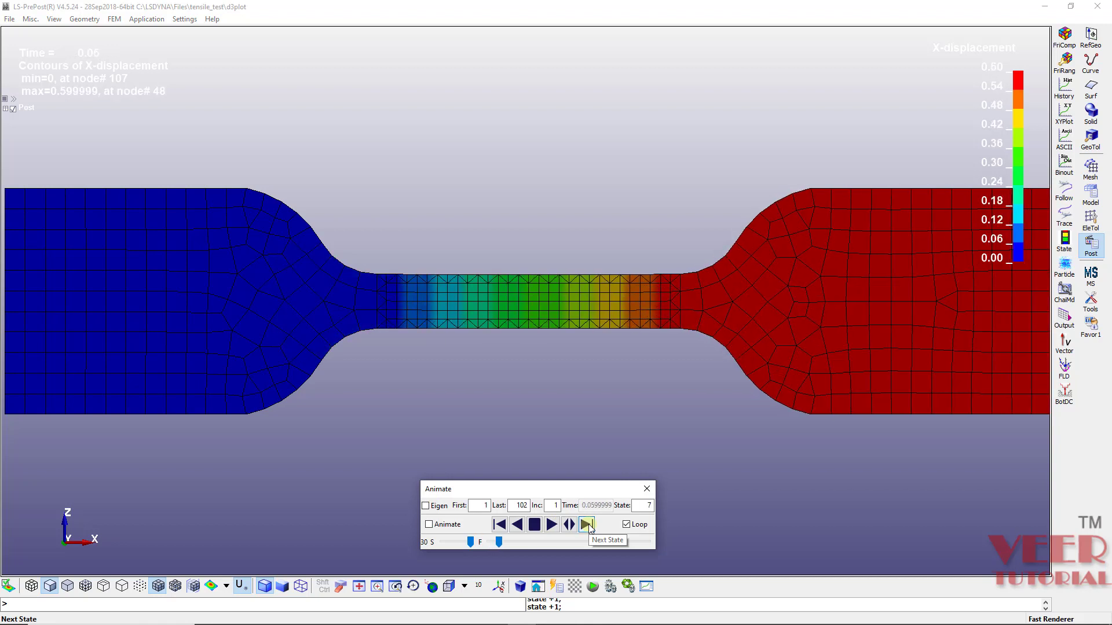
# Go back through the result states one at a time, past the first state to state 102
pyautogui.click(499, 524)
pyautogui.click(499, 524)
pyautogui.click(499, 525)
pyautogui.click(499, 525)
pyautogui.click(500, 524)
pyautogui.click(499, 525)
pyautogui.click(499, 525)
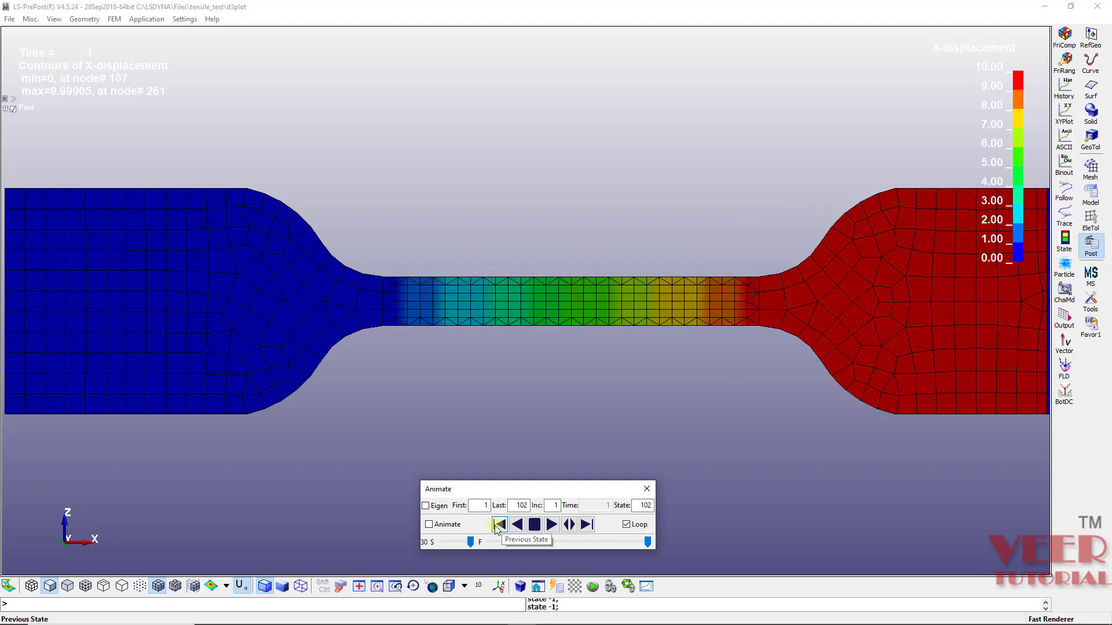
# Play the x-displacement animation forward and examine the whole specimen and its gauge section up close
pyautogui.click(551, 525)
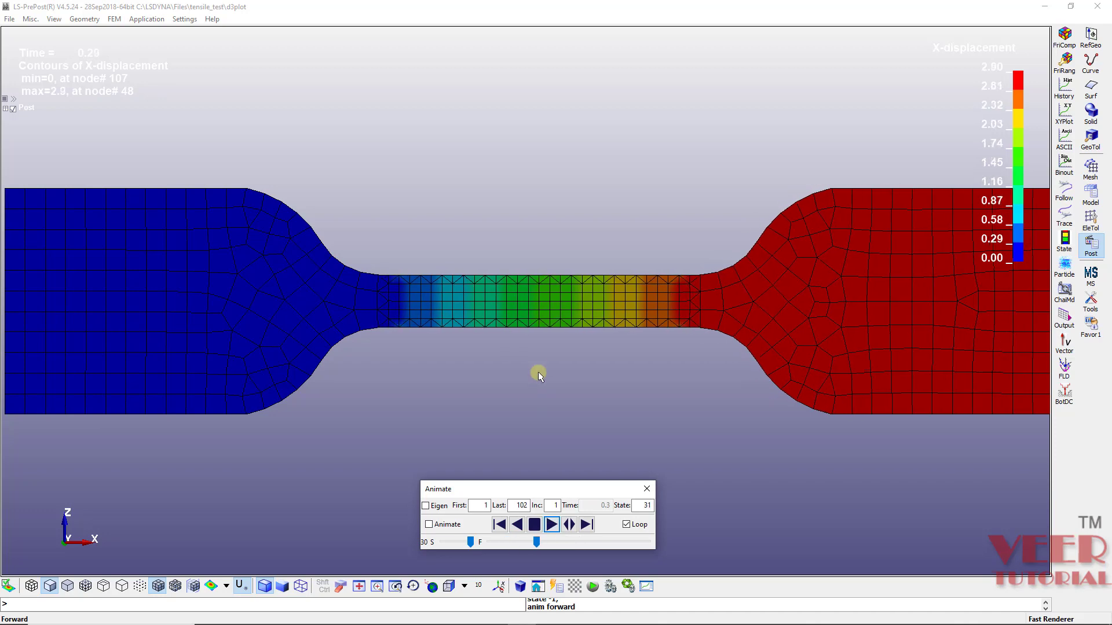
pyautogui.scroll(-5, 520, 336)
pyautogui.scroll(4, 520, 331)
pyautogui.scroll(-3, 431, 342)
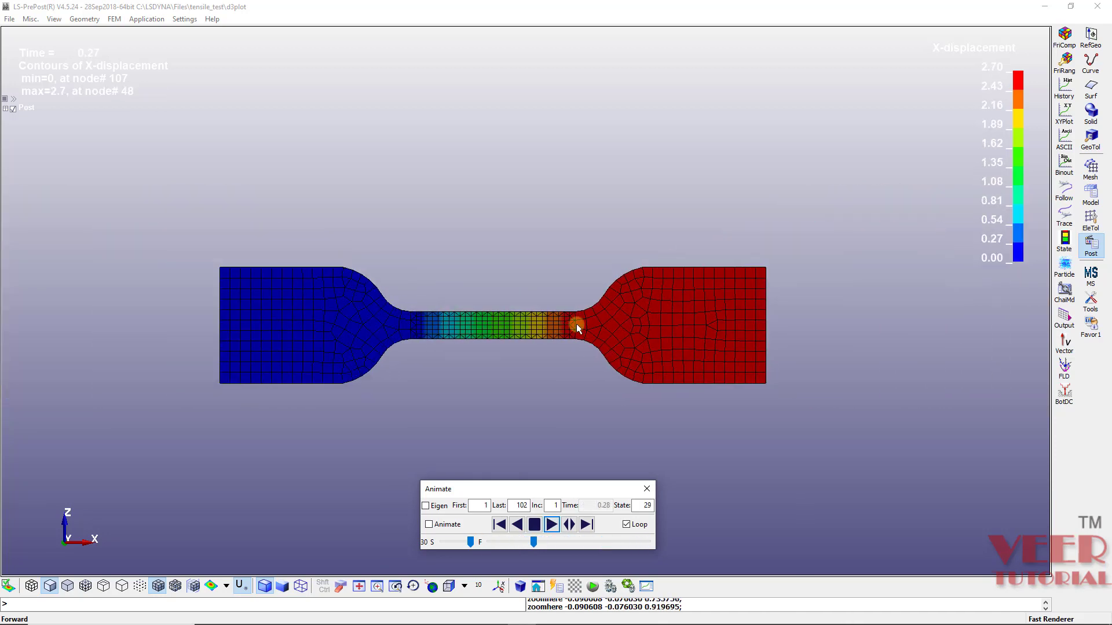
pyautogui.scroll(2, 558, 324)
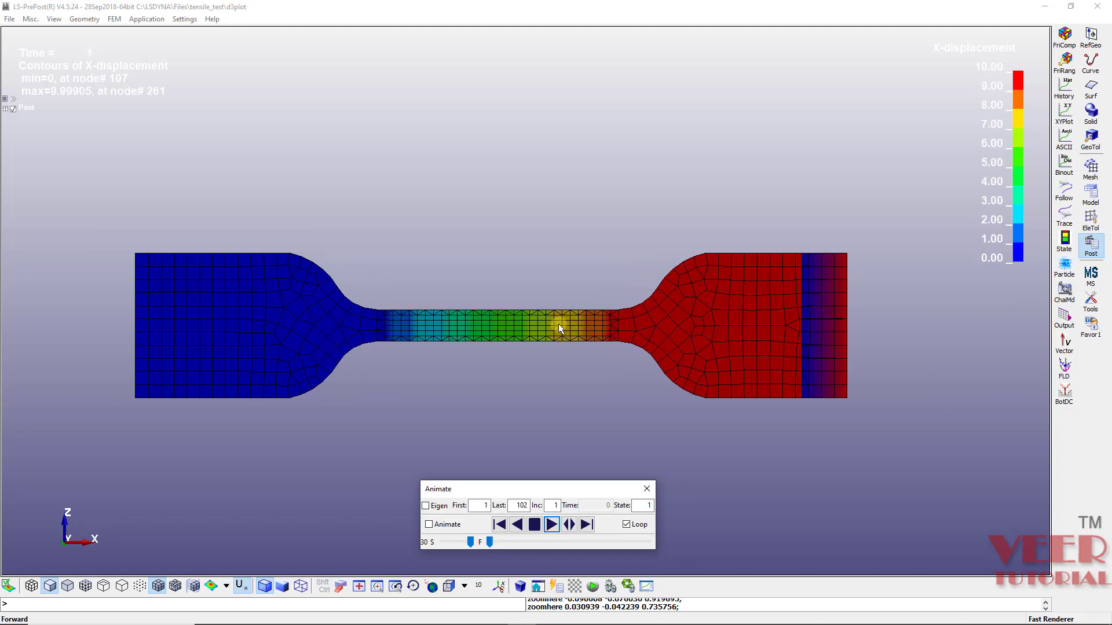
pyautogui.scroll(5, 467, 298)
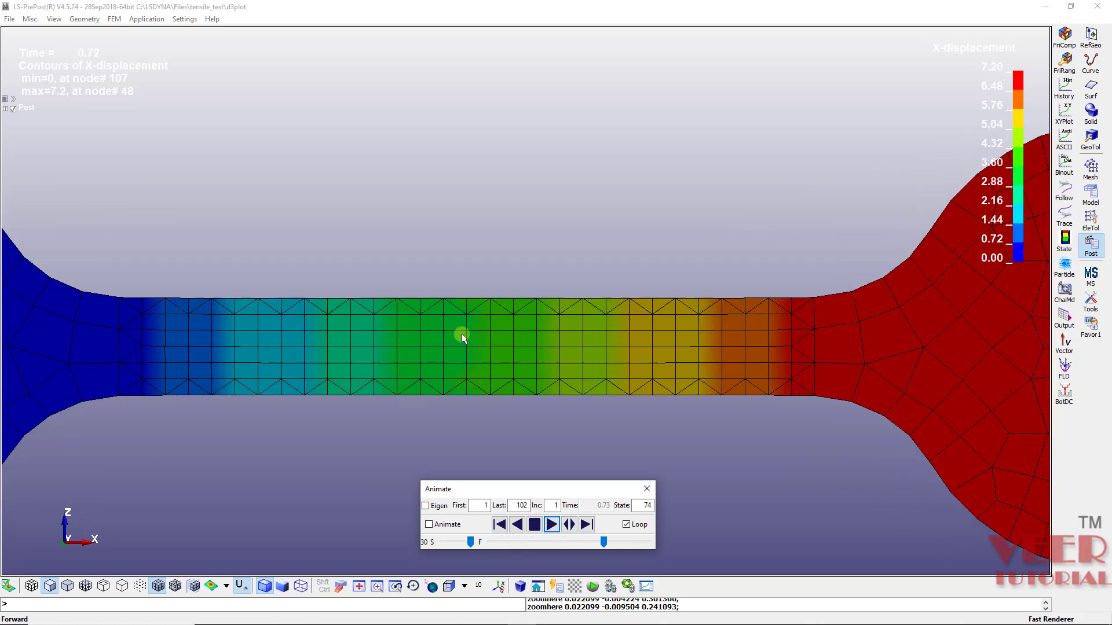
# Stop the x-displacement animation with the whole specimen in view and set the displayed state to 102
pyautogui.scroll(-3, 461, 333)
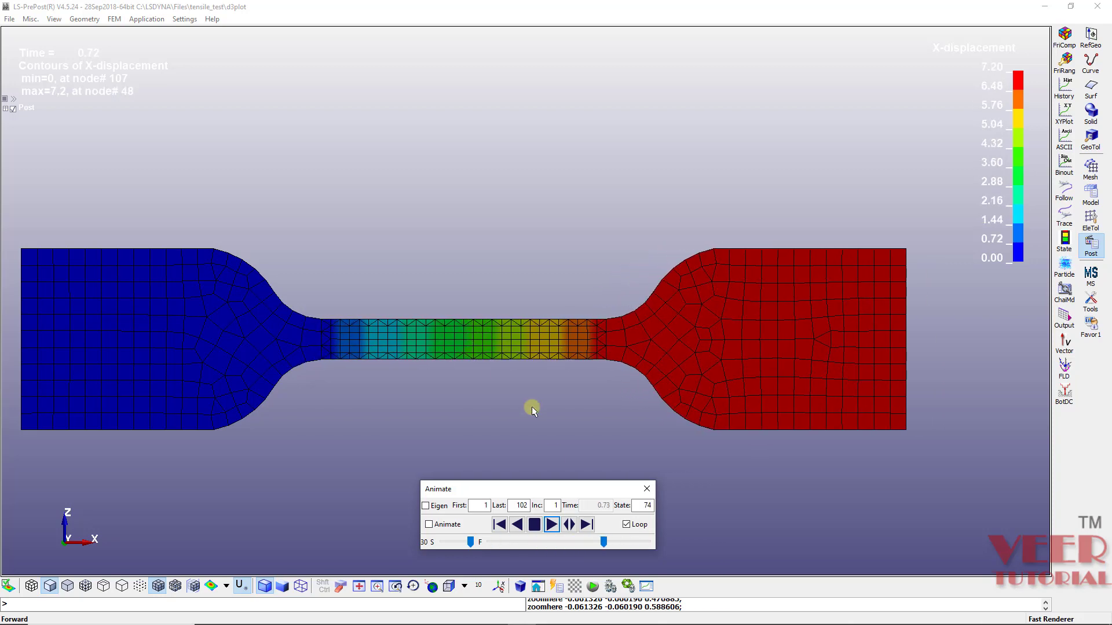
pyautogui.click(552, 524)
pyautogui.click(552, 525)
pyautogui.doubleClick(643, 506)
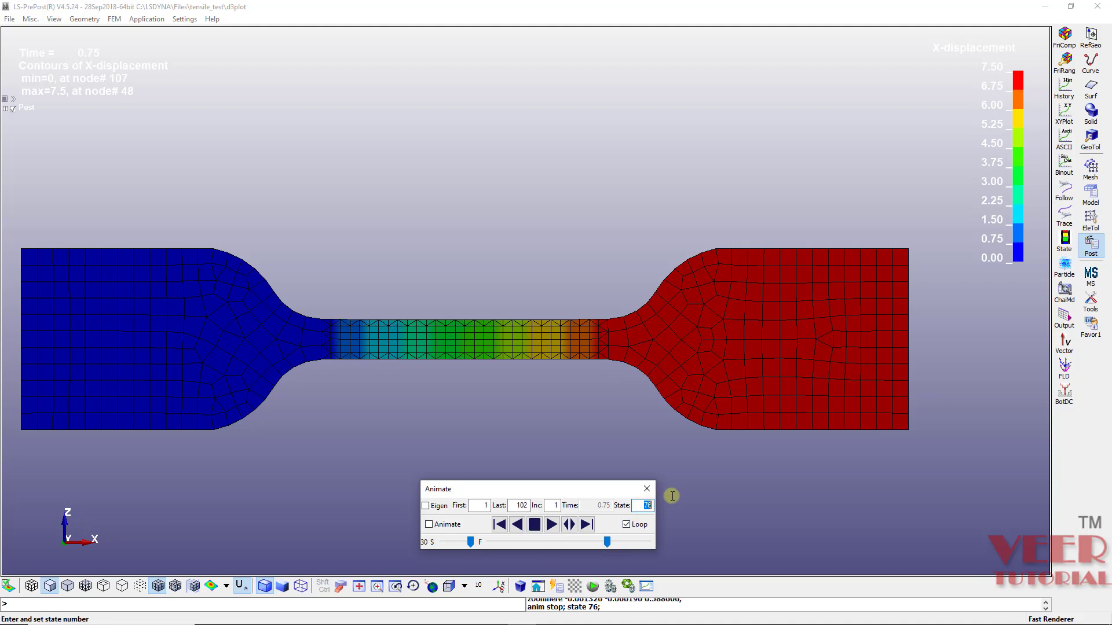
pyautogui.write('102')
pyautogui.press('Return')
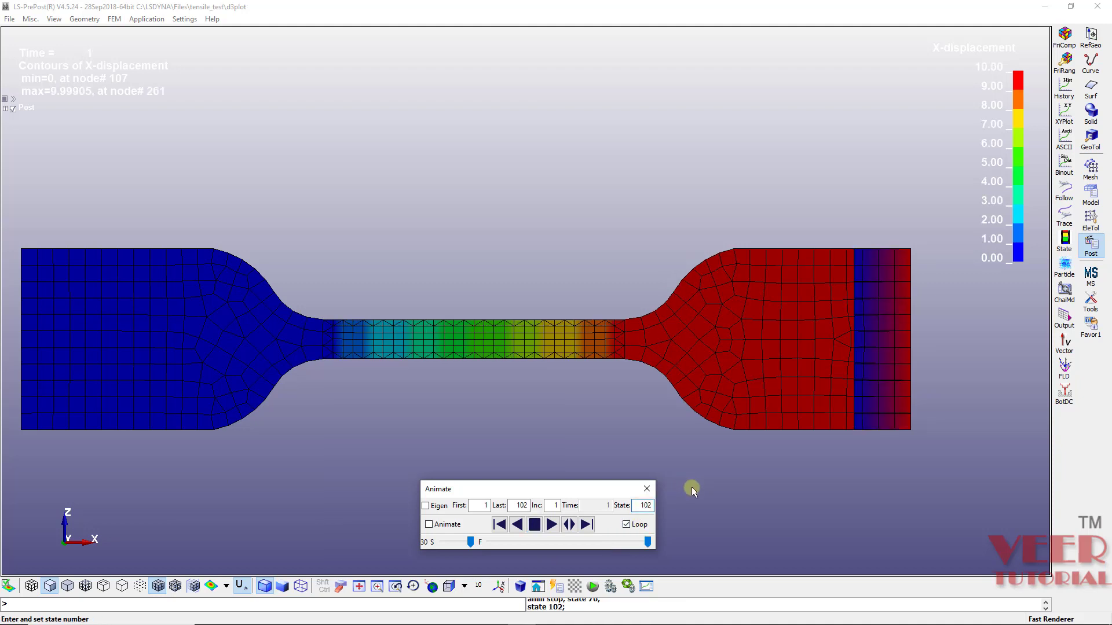
# Display the x-stress fringe contour on the specimen and close the Fringe Component dialog
pyautogui.click(1061, 38)
pyautogui.click(263, 111)
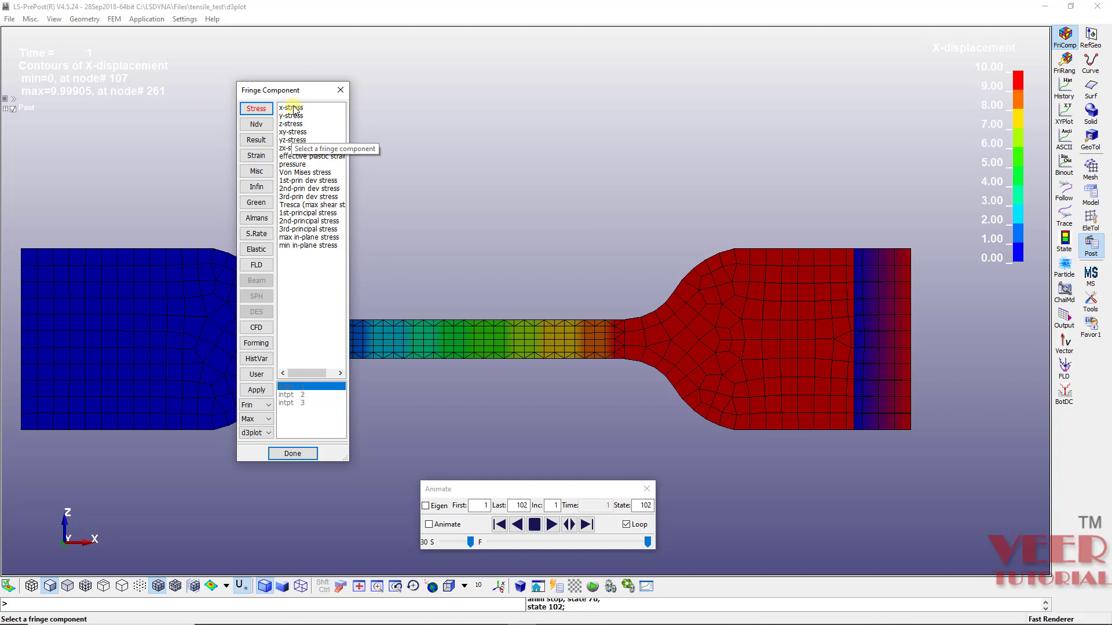
pyautogui.click(293, 108)
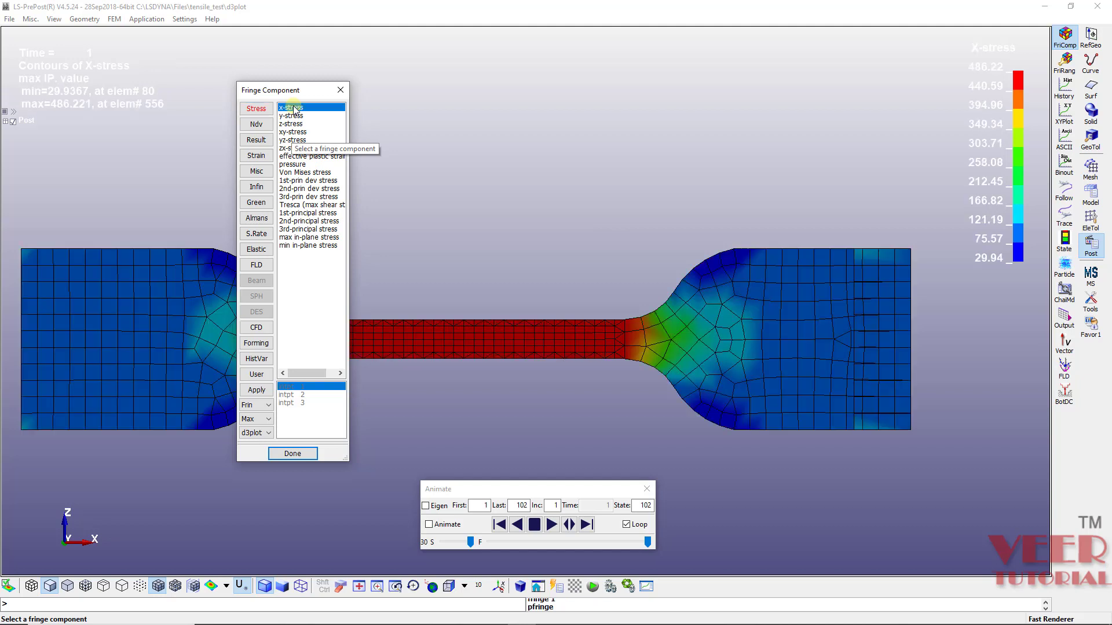
pyautogui.click(292, 454)
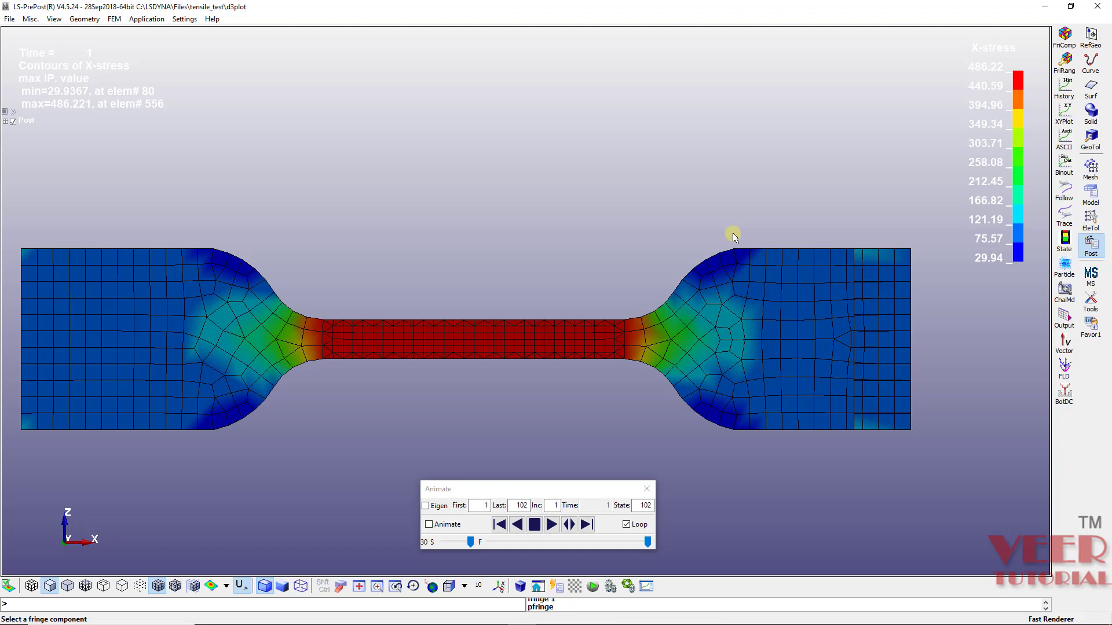
# Load the elout ASCII results file and look through its available stress components
pyautogui.click(1065, 138)
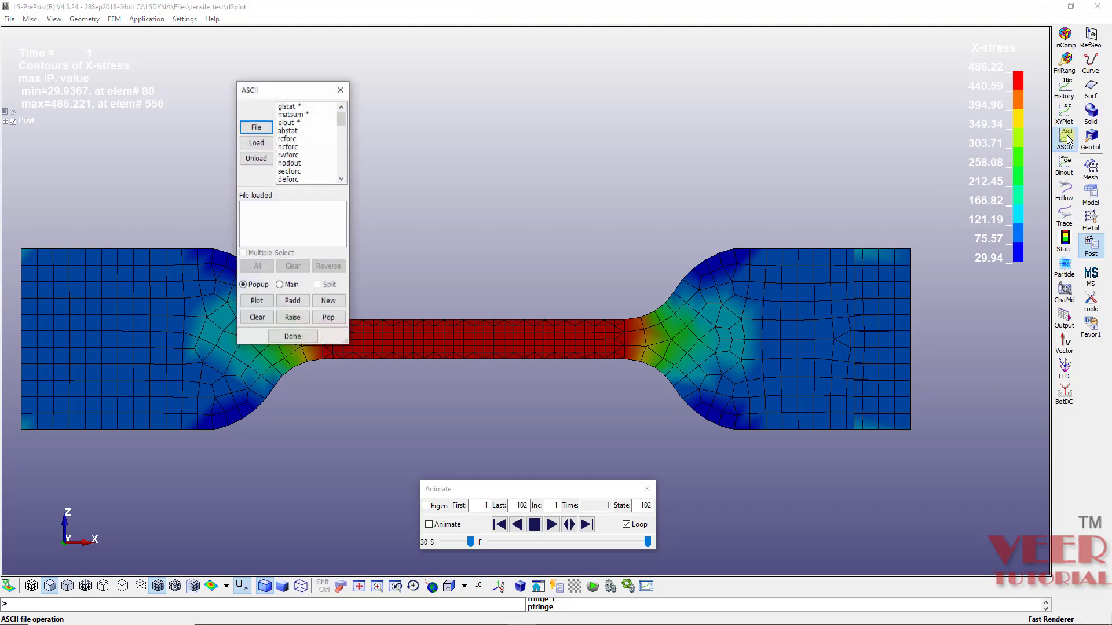
pyautogui.click(287, 124)
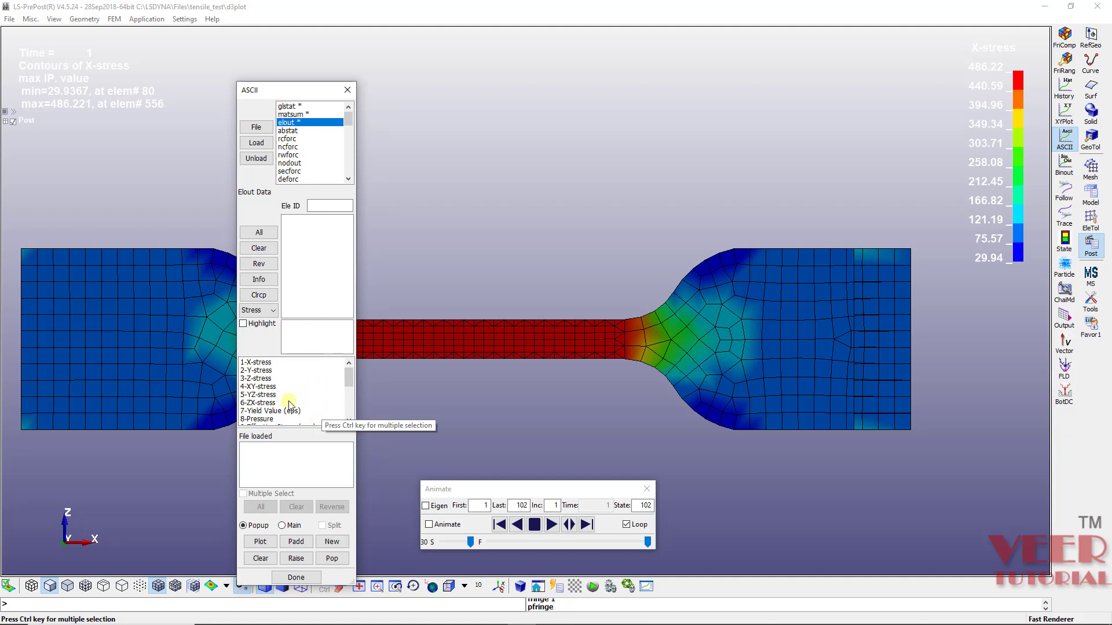
pyautogui.scroll(-3, 288, 407)
pyautogui.scroll(2, 287, 411)
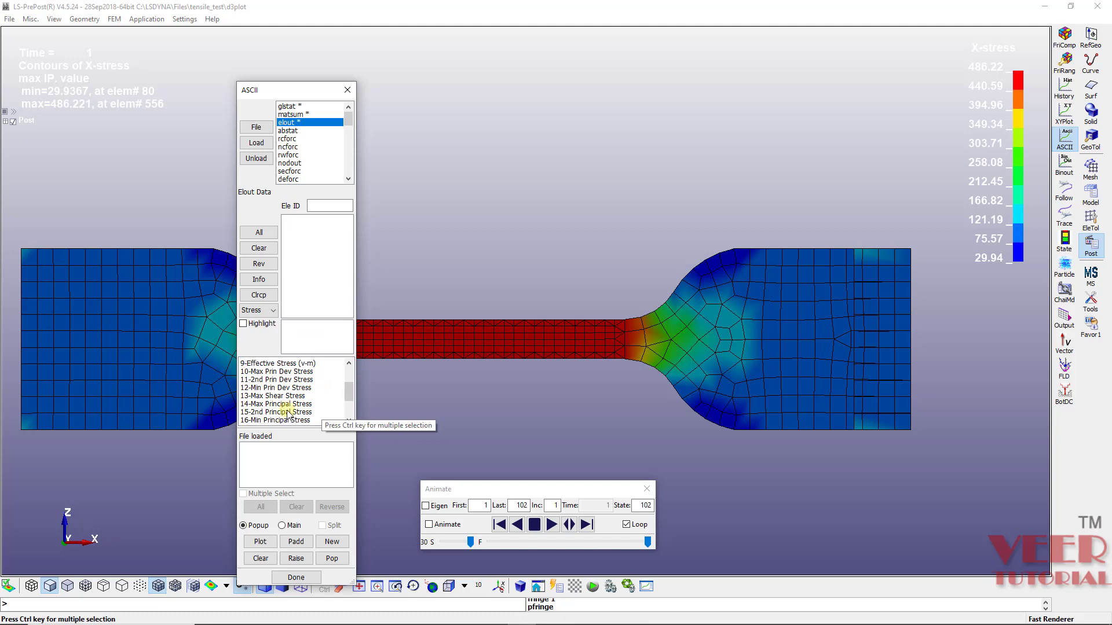
pyautogui.scroll(3, 287, 411)
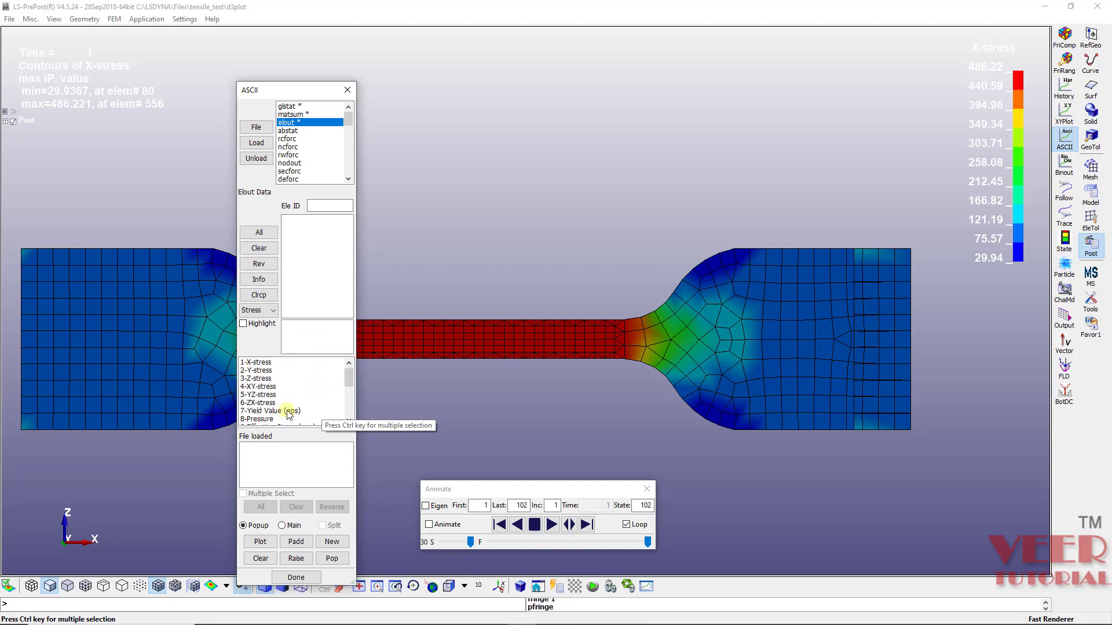
pyautogui.scroll(-3, 287, 412)
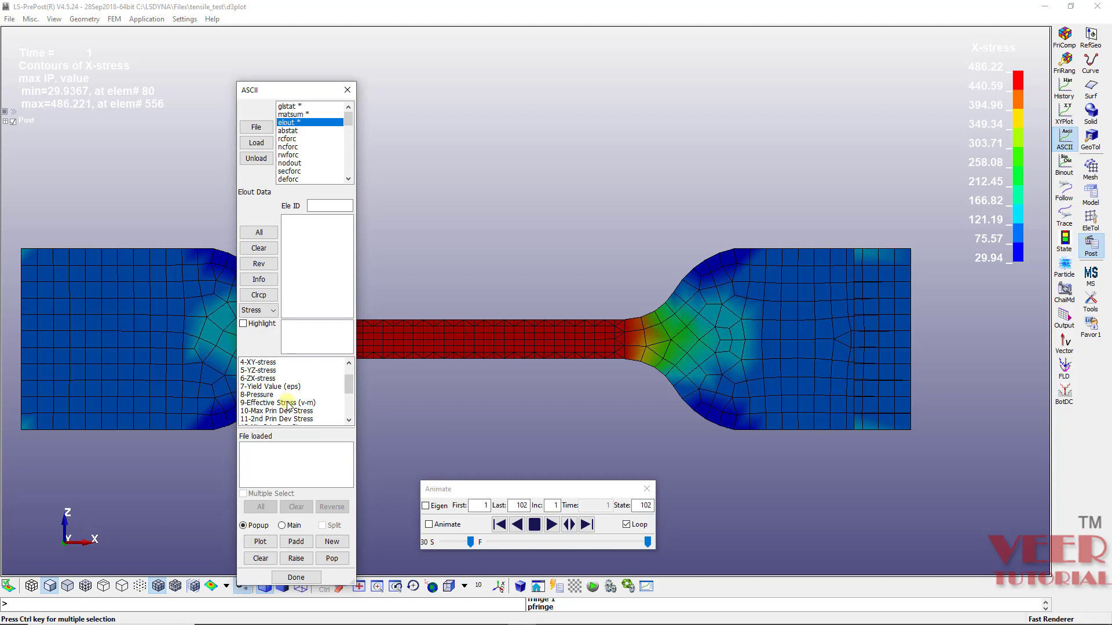
pyautogui.click(287, 403)
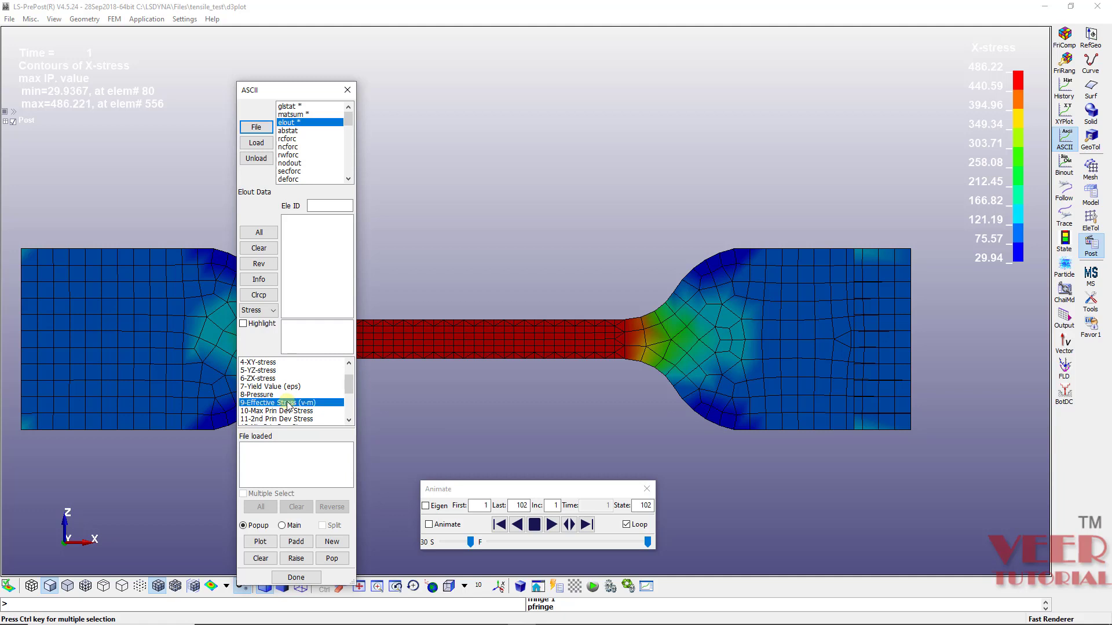
pyautogui.click(256, 143)
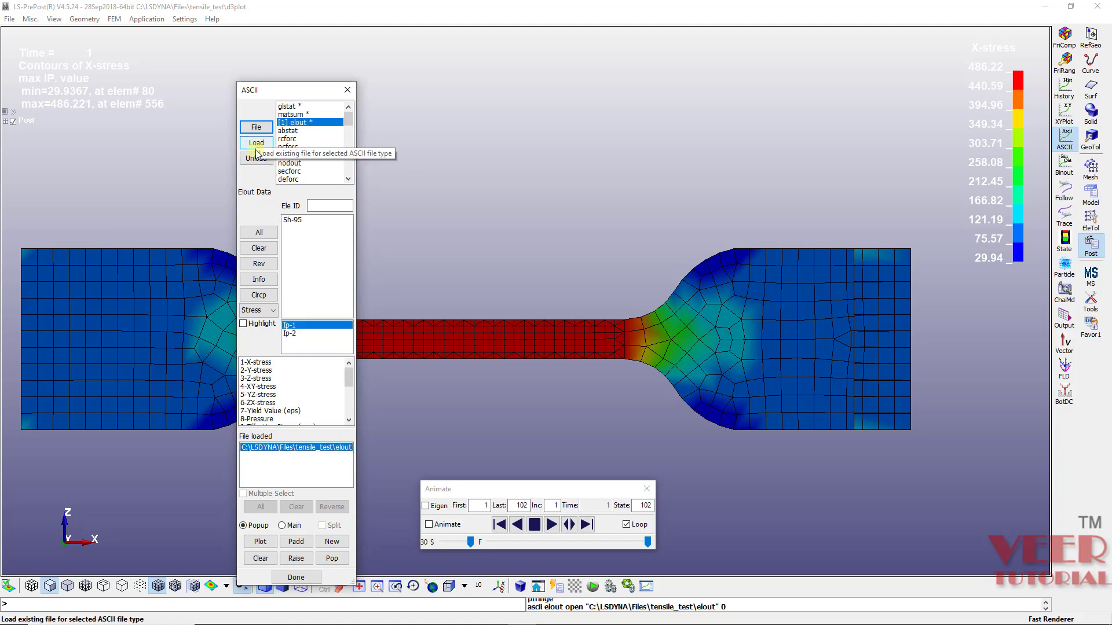
# Plot the effective stress (v-m) over time for shell element Sh-95 at integration point Ip-1
pyautogui.click(291, 220)
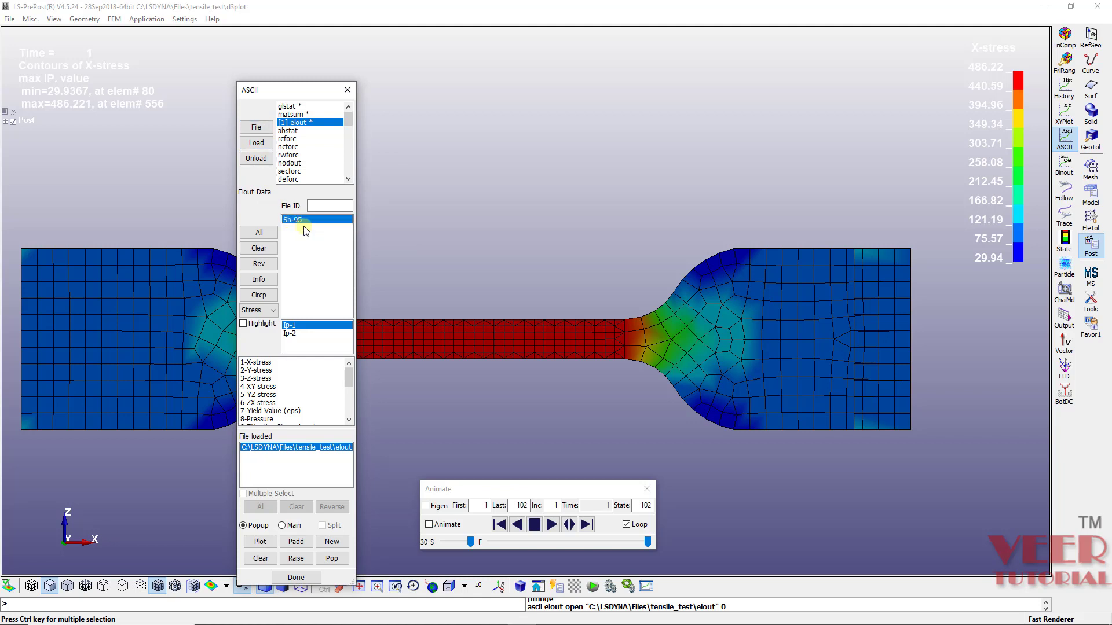
pyautogui.click(272, 543)
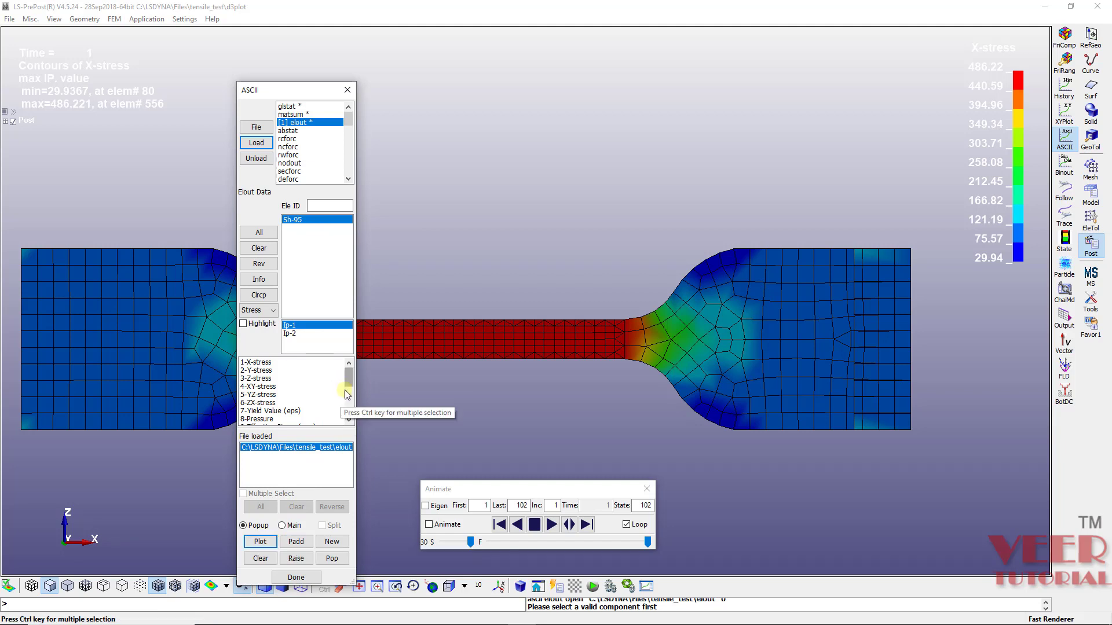
pyautogui.scroll(-1, 278, 393)
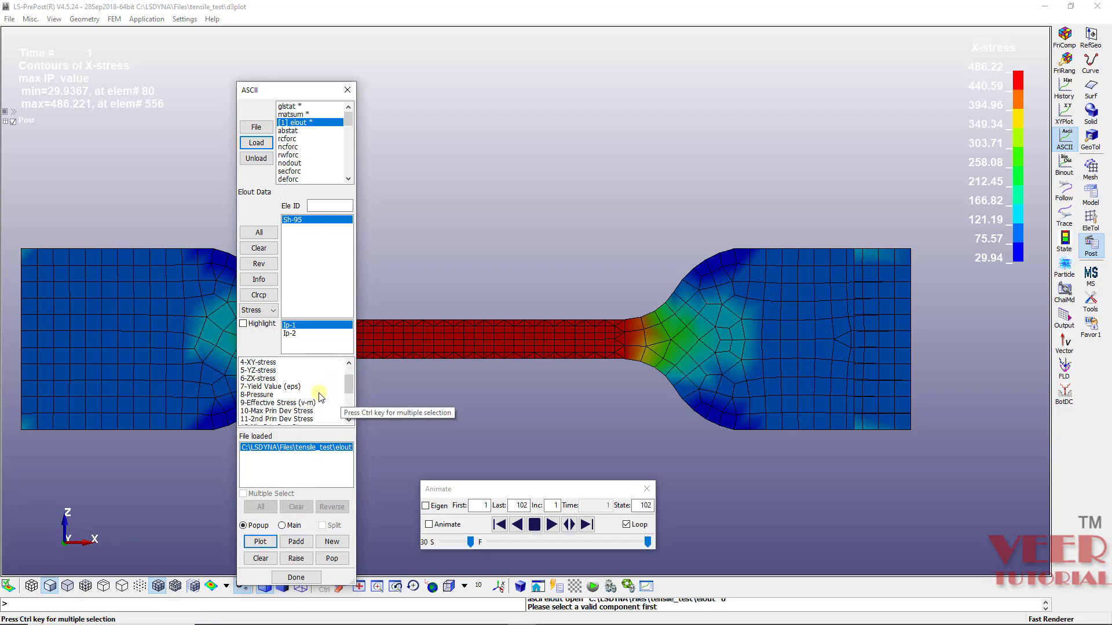
pyautogui.click(270, 403)
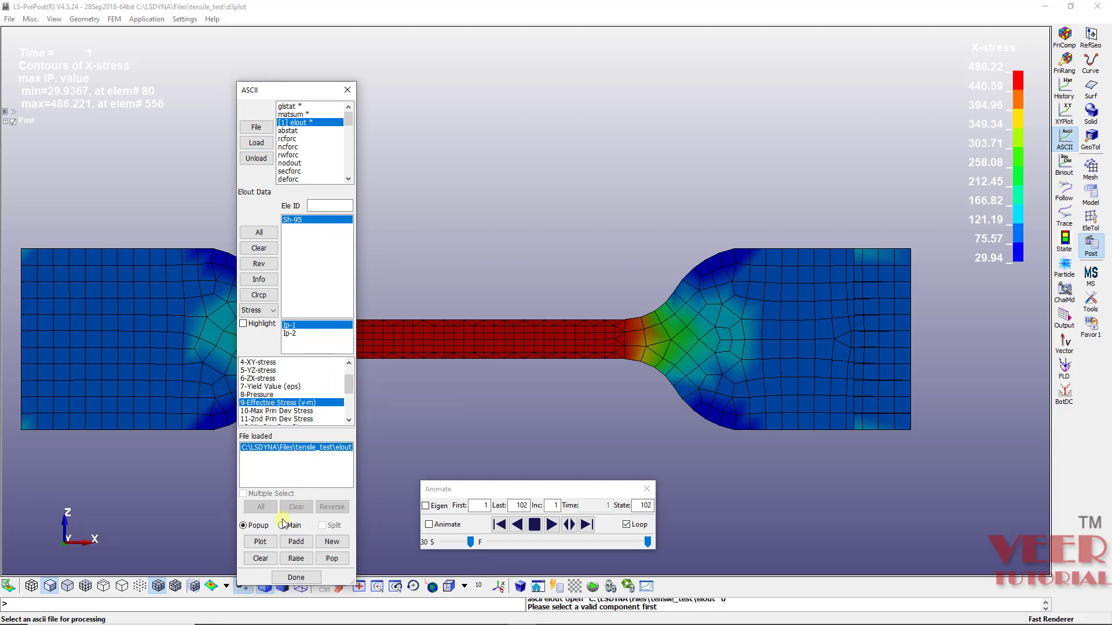
pyautogui.click(260, 541)
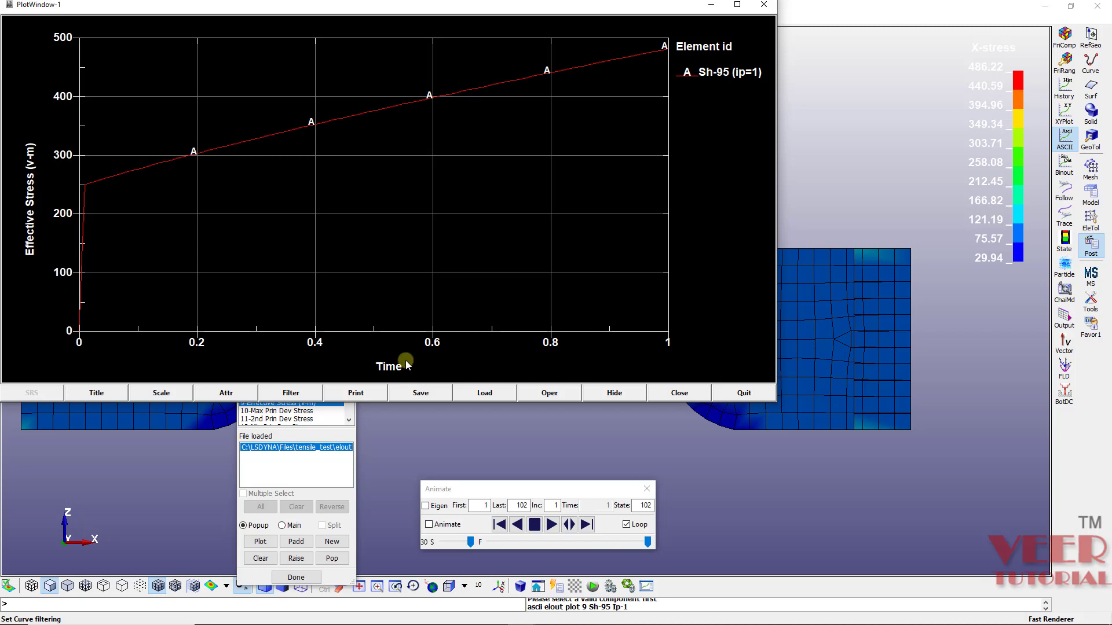
# Save the effective stress plot in Curve file format as stress in the tensile_test folder and close the plot window
pyautogui.click(419, 395)
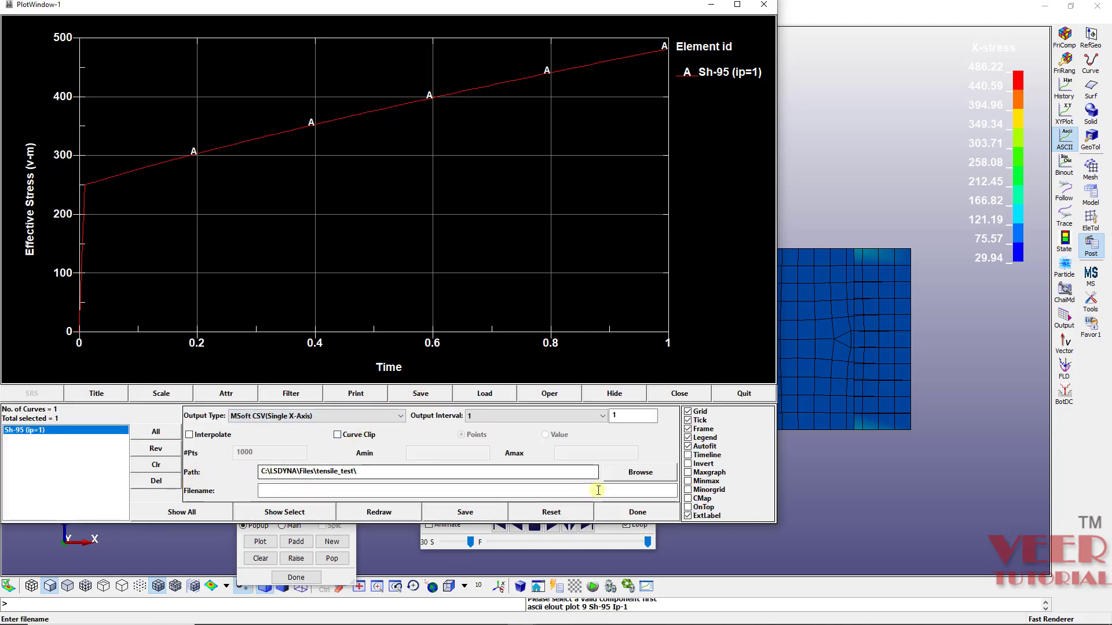
pyautogui.click(648, 478)
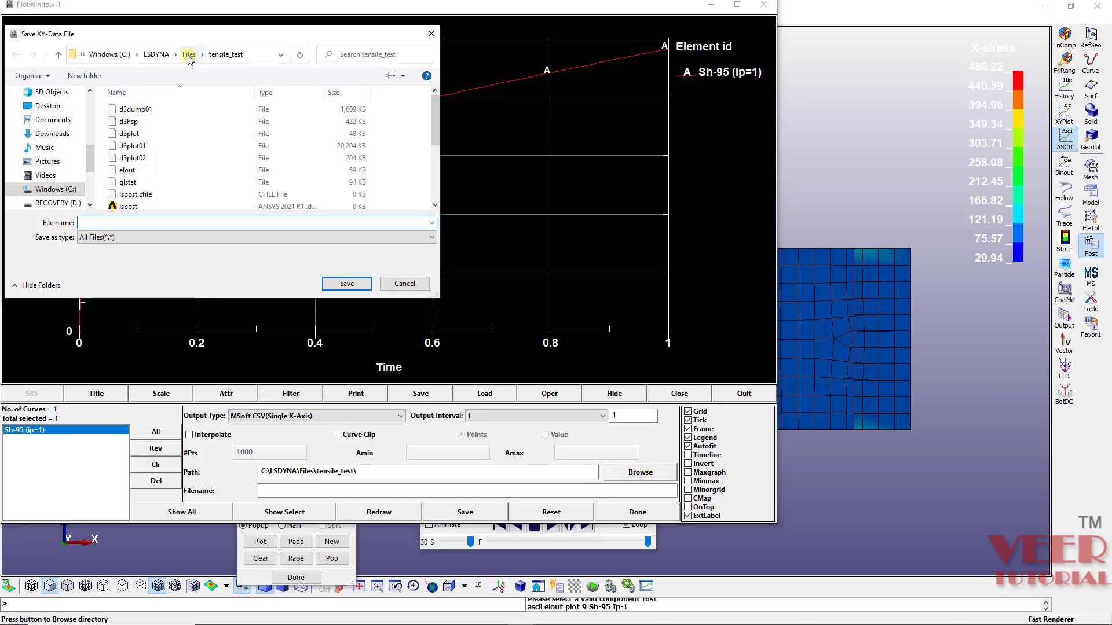
pyautogui.write('stress')
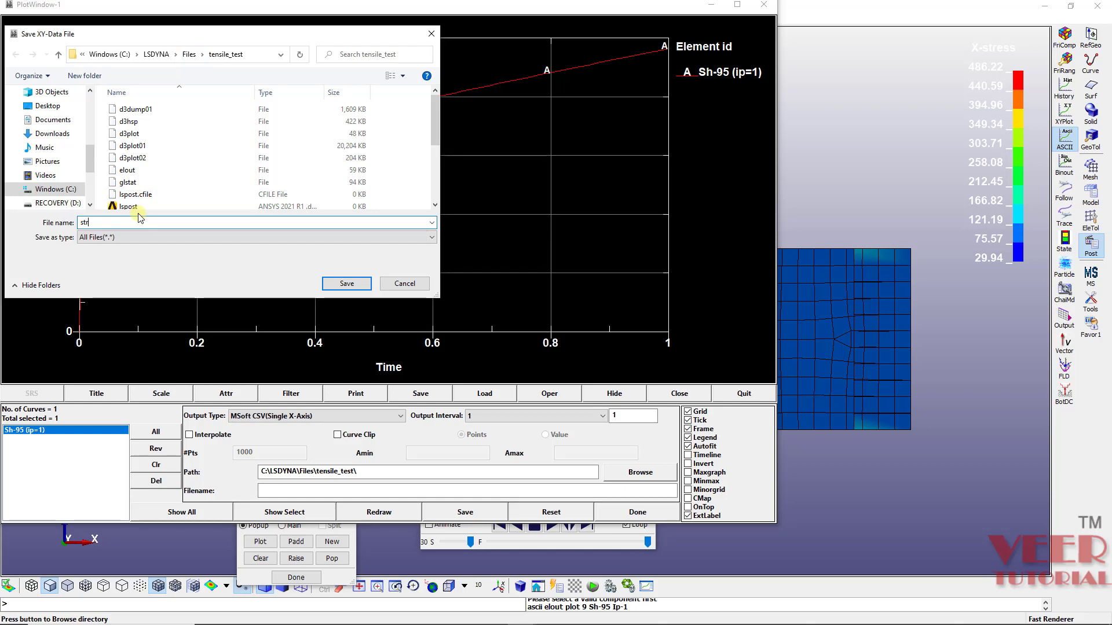
pyautogui.click(347, 283)
pyautogui.click(389, 416)
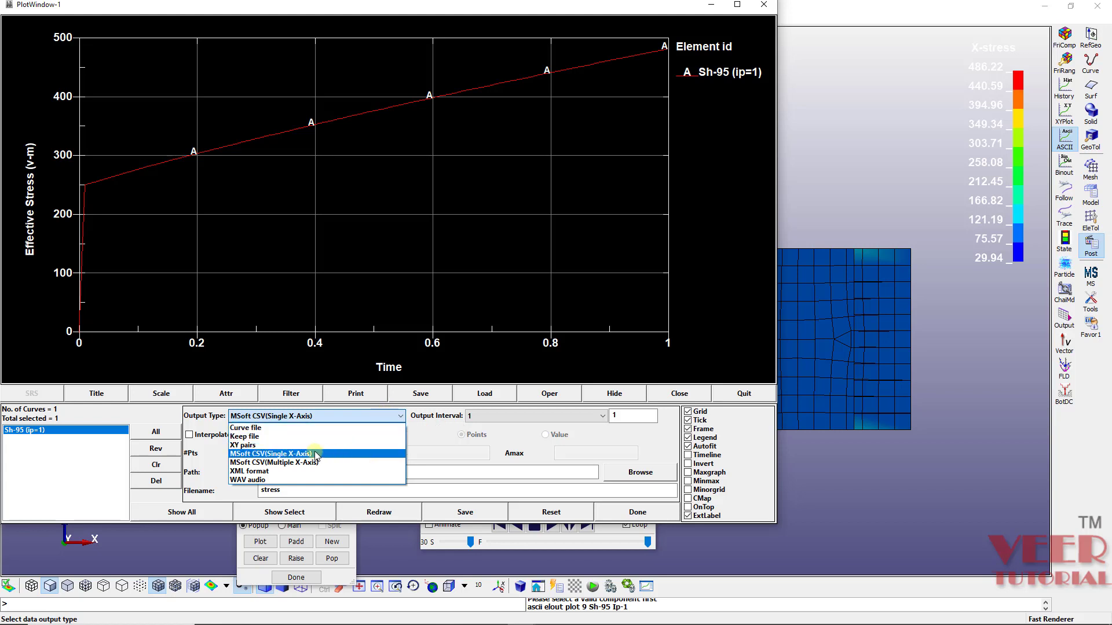
pyautogui.click(320, 428)
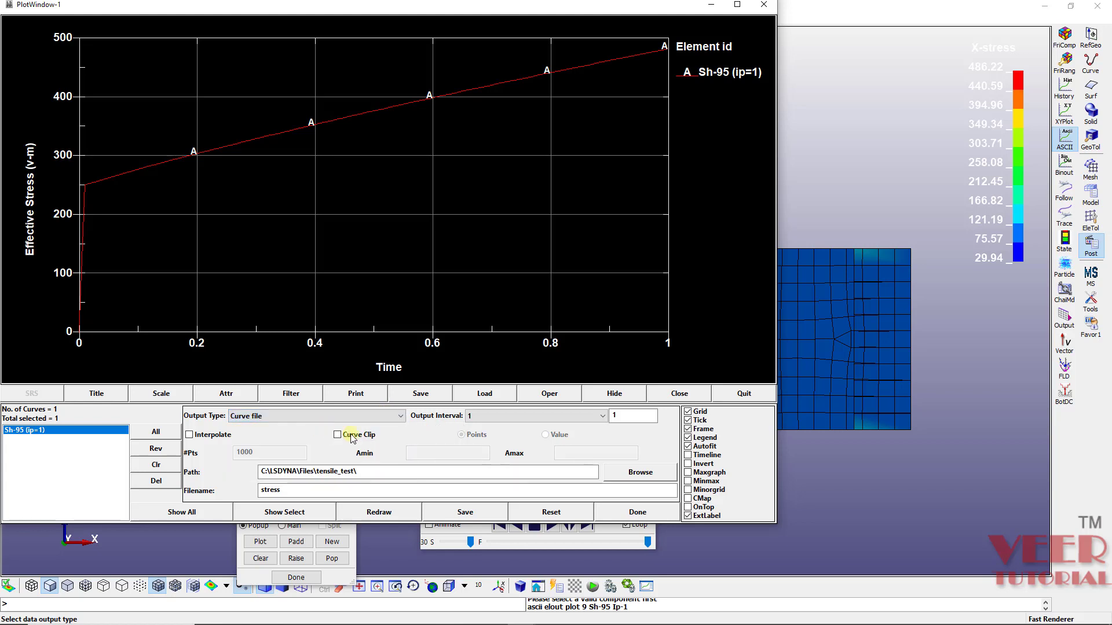
pyautogui.click(466, 512)
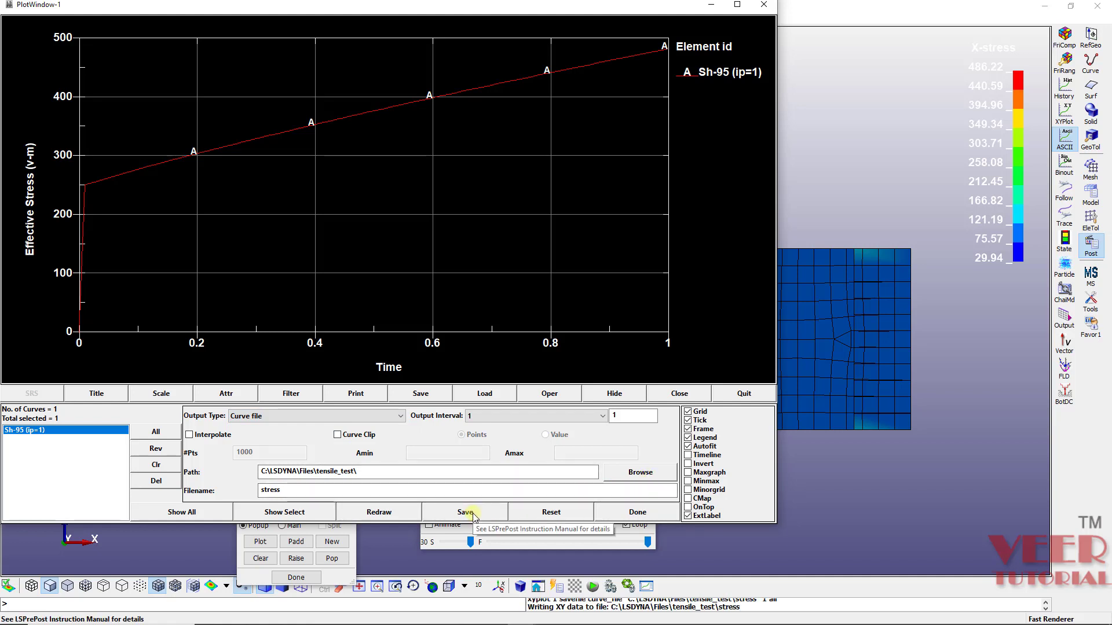
pyautogui.click(637, 513)
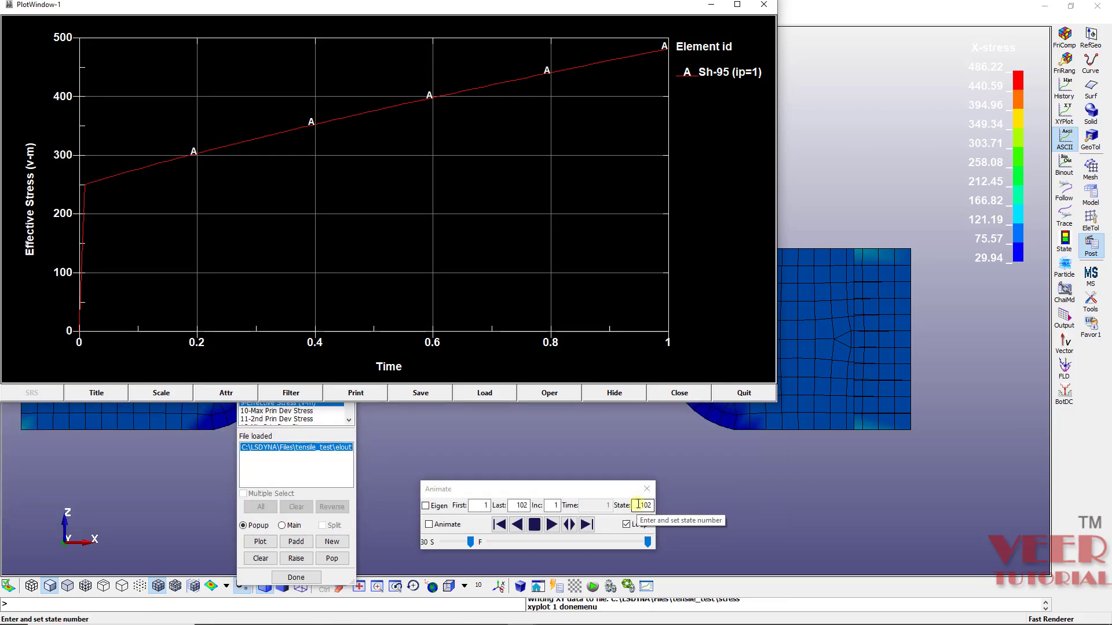
pyautogui.click(740, 398)
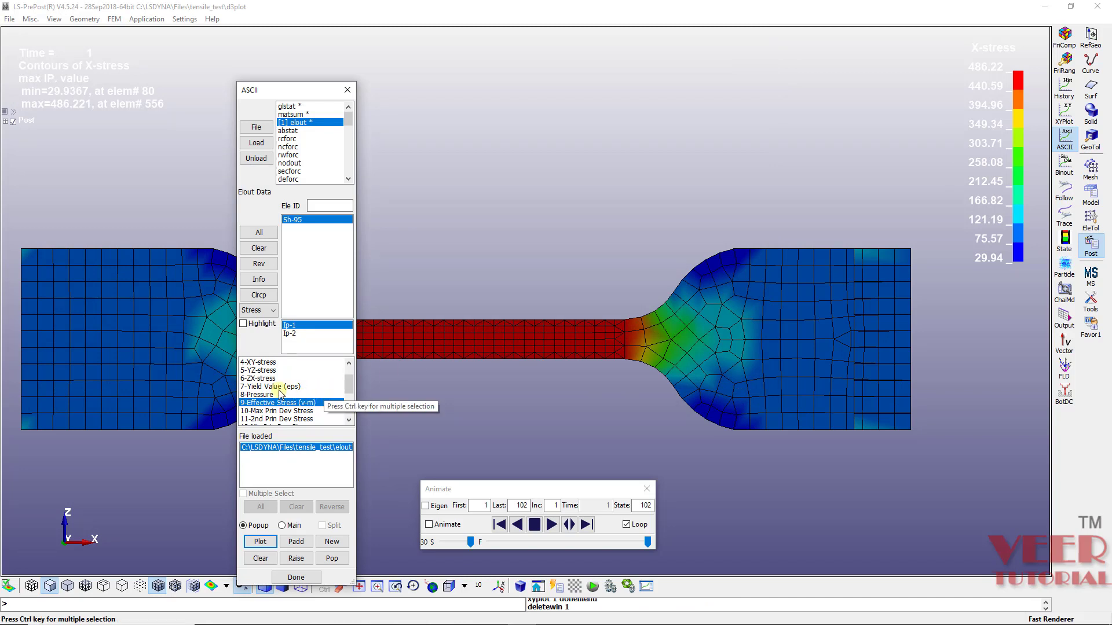
# Plot the Yield Value (eps) component over time for the same shell element from the elout data
pyautogui.scroll(1, 287, 389)
pyautogui.scroll(-3, 295, 388)
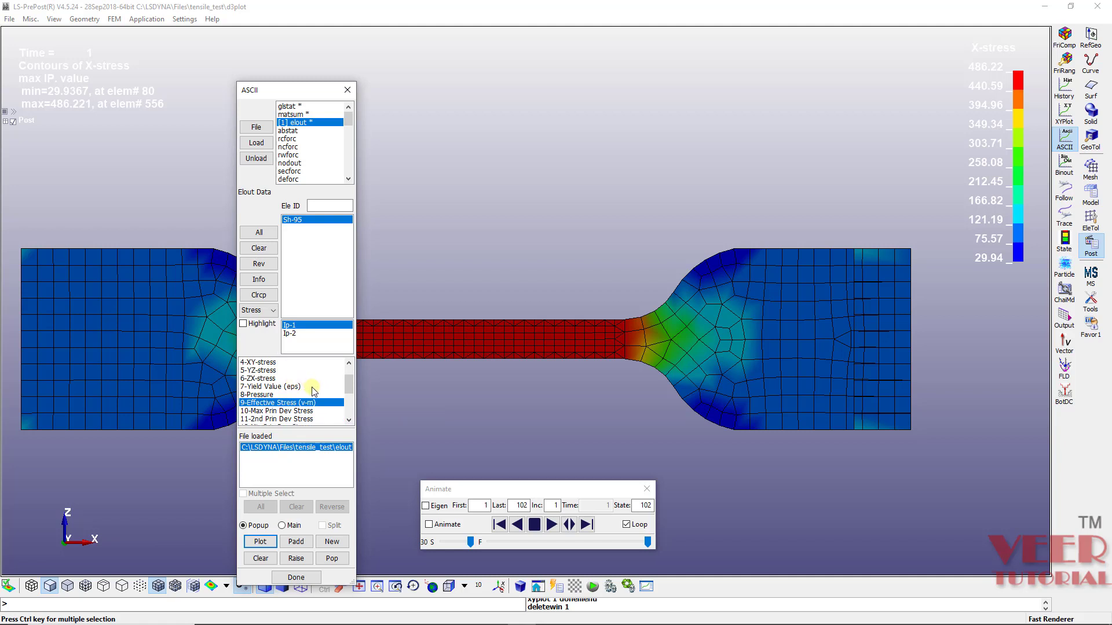
pyautogui.scroll(-1, 313, 391)
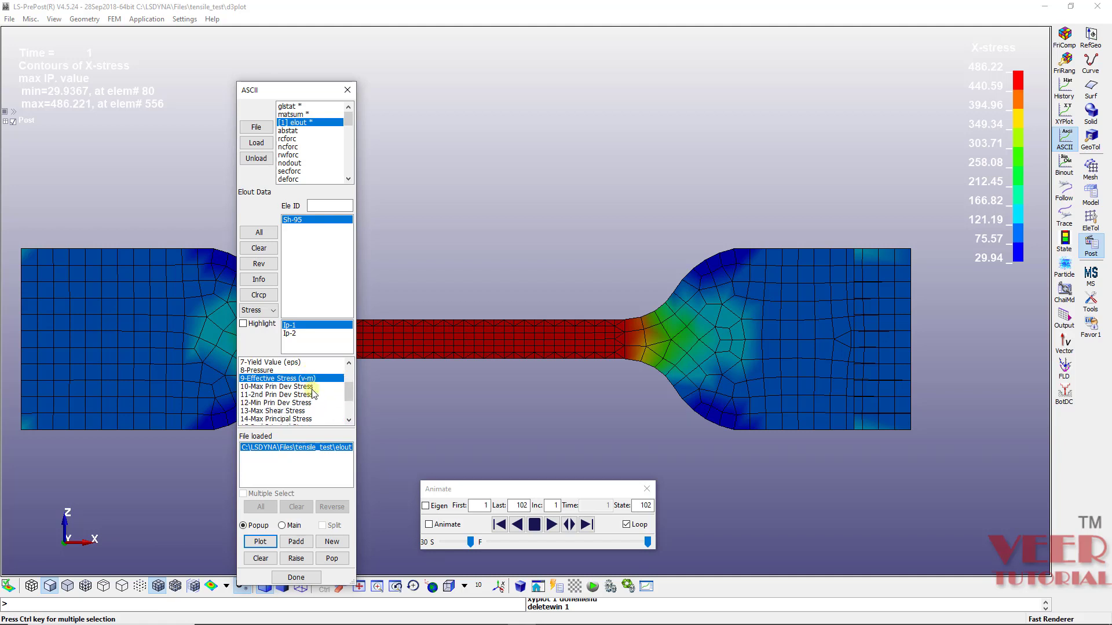
pyautogui.scroll(3, 313, 394)
pyautogui.click(285, 386)
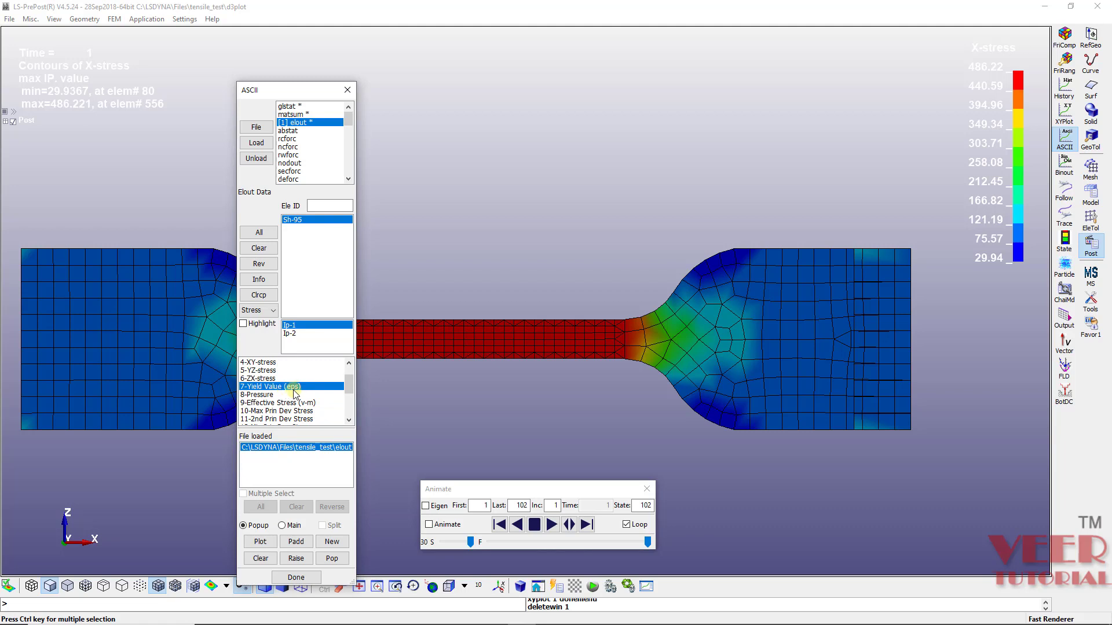
pyautogui.click(268, 542)
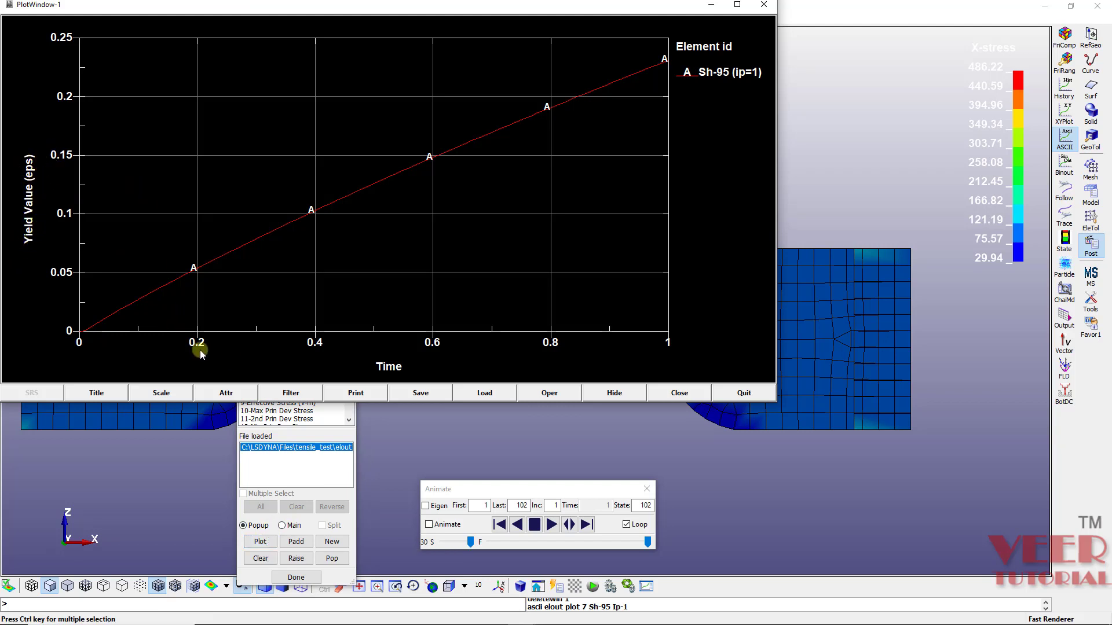
# Save the yield value curve as strain in the tensile_test folder and switch to that folder in File Explorer
pyautogui.click(421, 394)
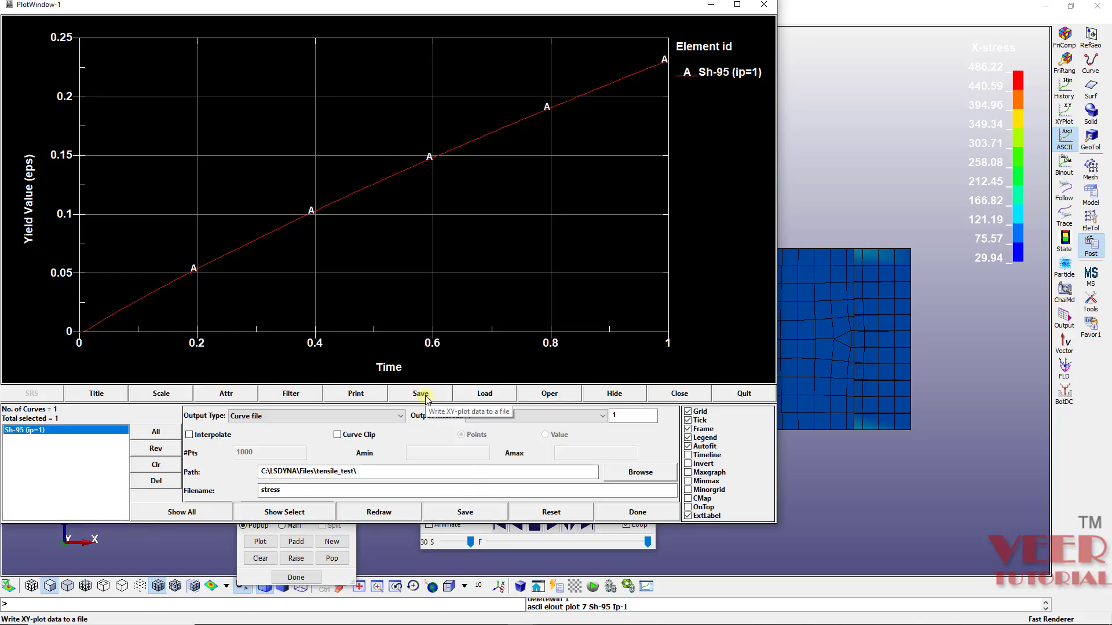
pyautogui.click(640, 472)
pyautogui.write('strain')
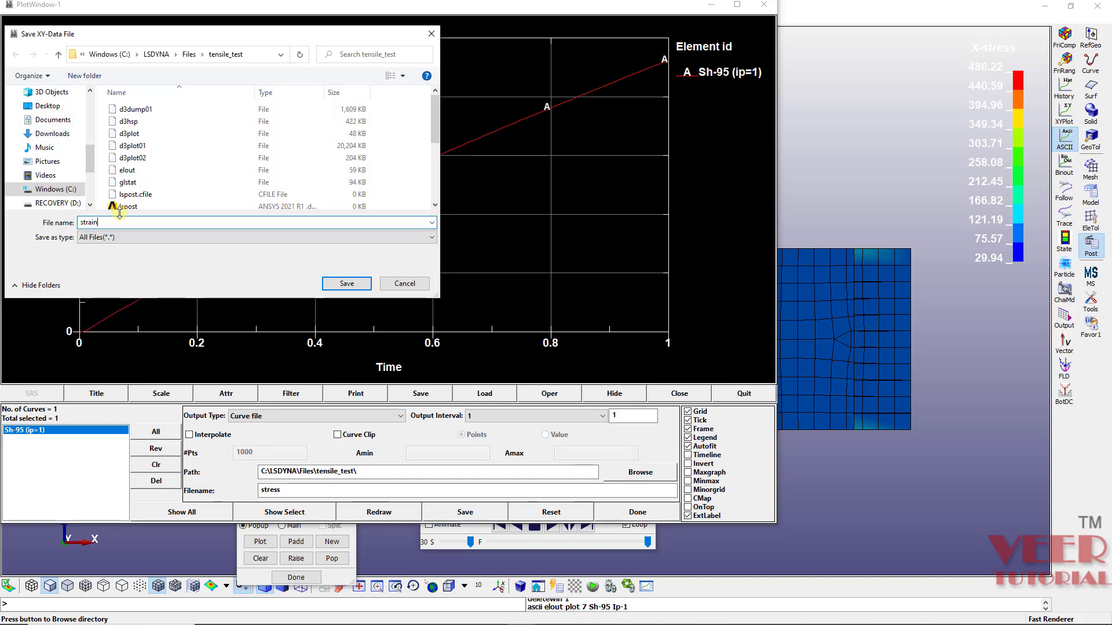
pyautogui.click(348, 283)
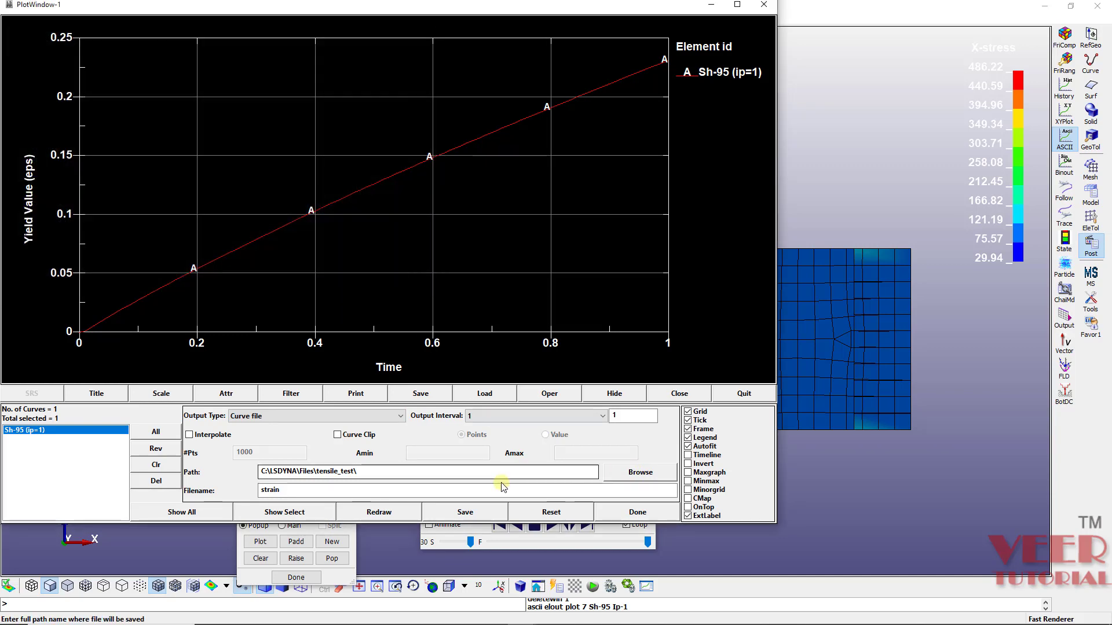
pyautogui.click(468, 513)
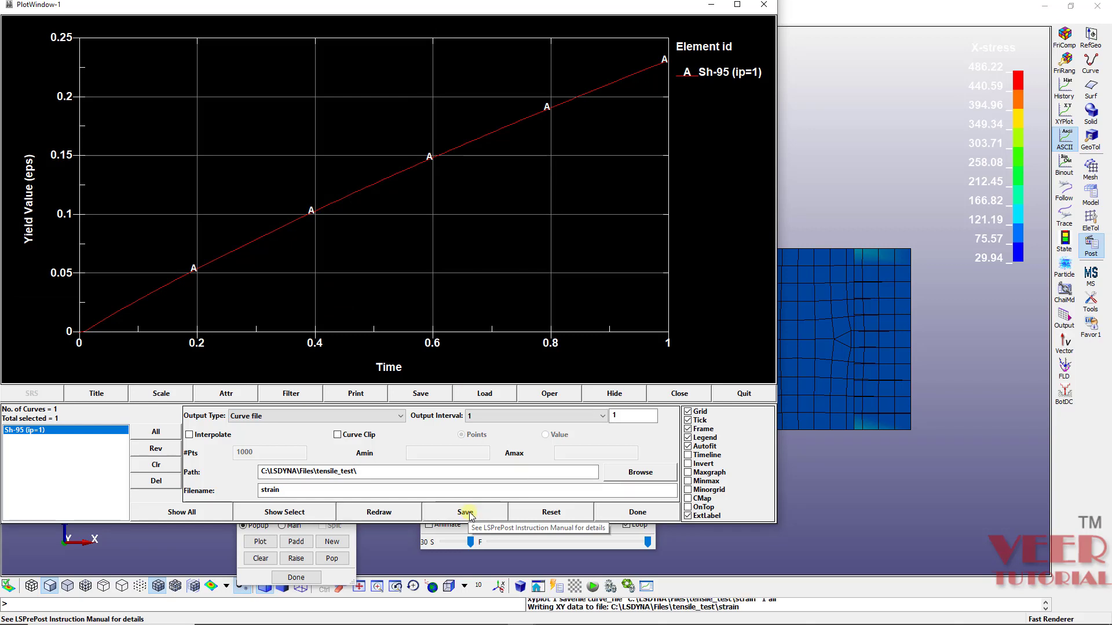
pyautogui.click(743, 394)
pyautogui.hotkey('alt', 'Tab')
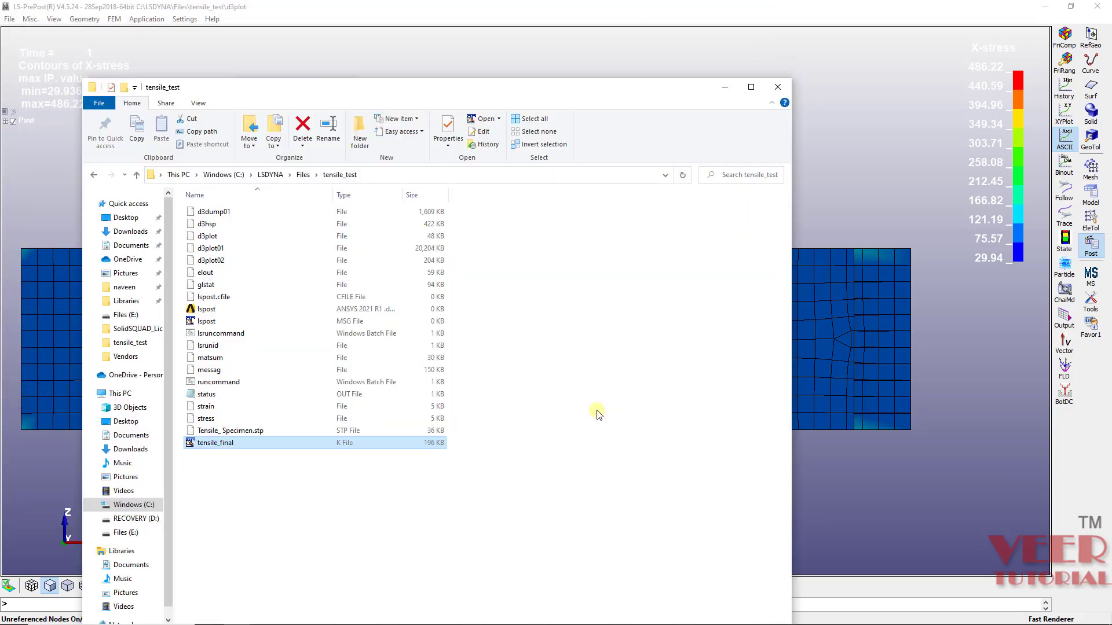
# Check the saved strain and stress curve files in the tensile_test folder, then return to LS-PrePost
pyautogui.click(579, 458)
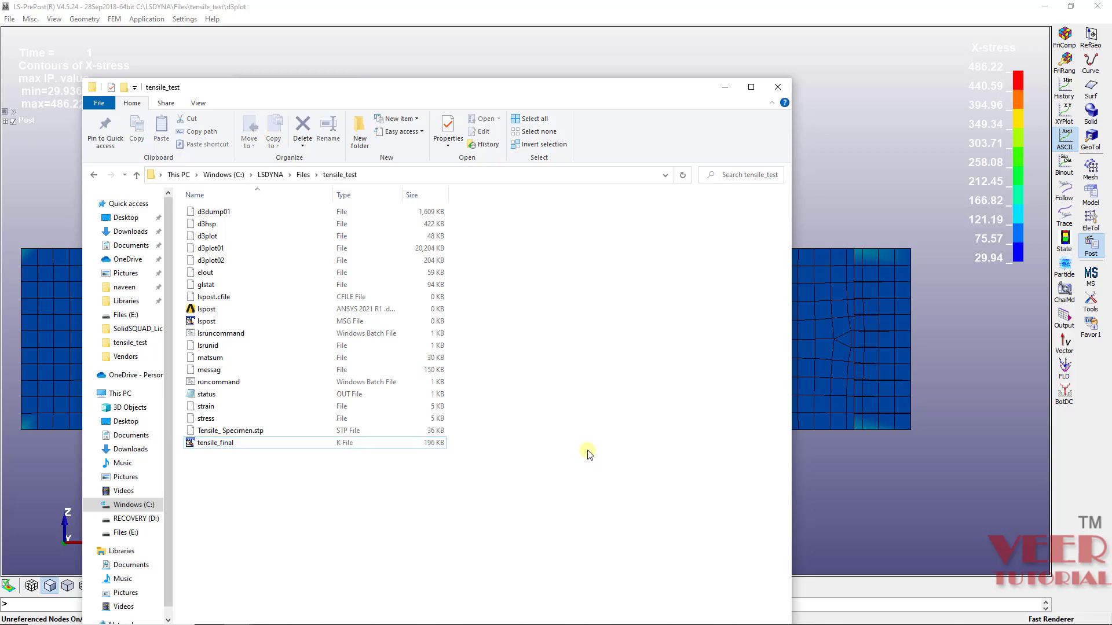
pyautogui.click(225, 407)
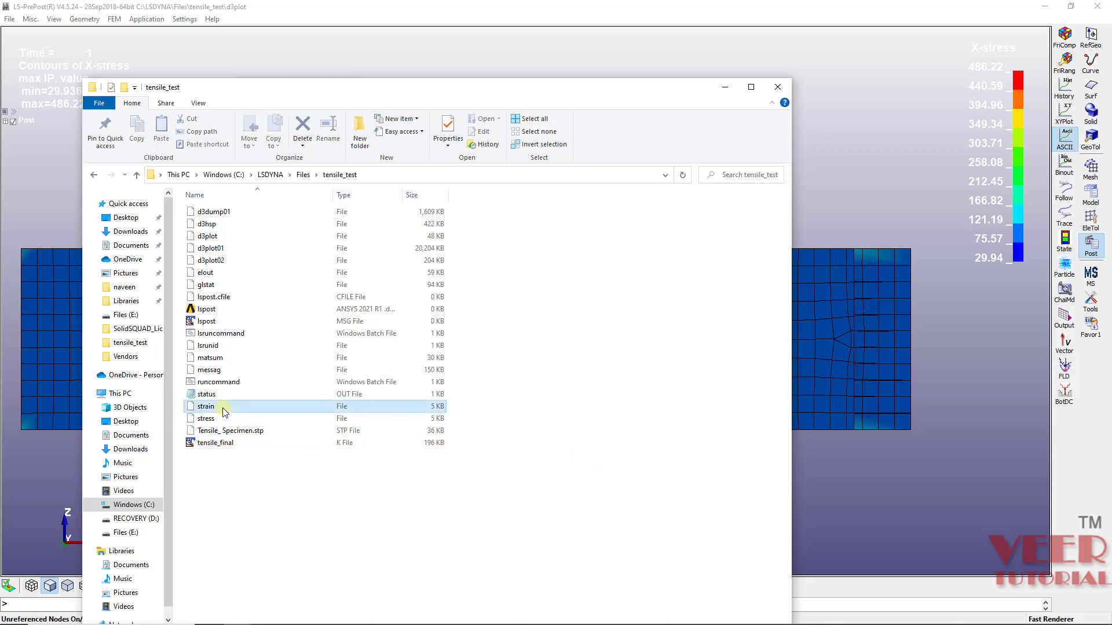
pyautogui.click(207, 420)
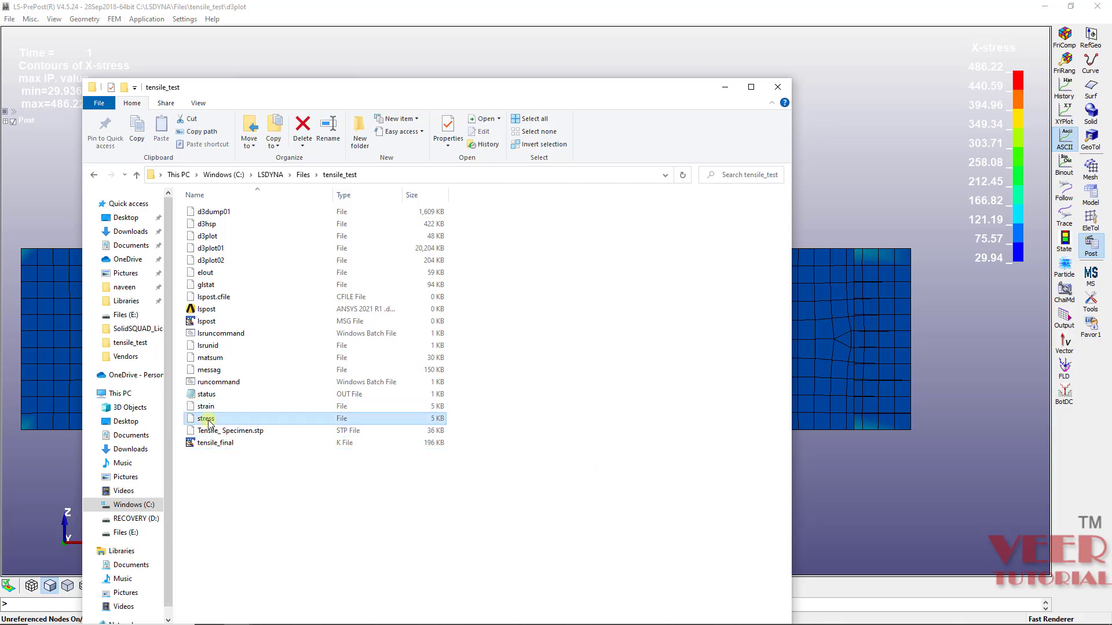
pyautogui.click(725, 88)
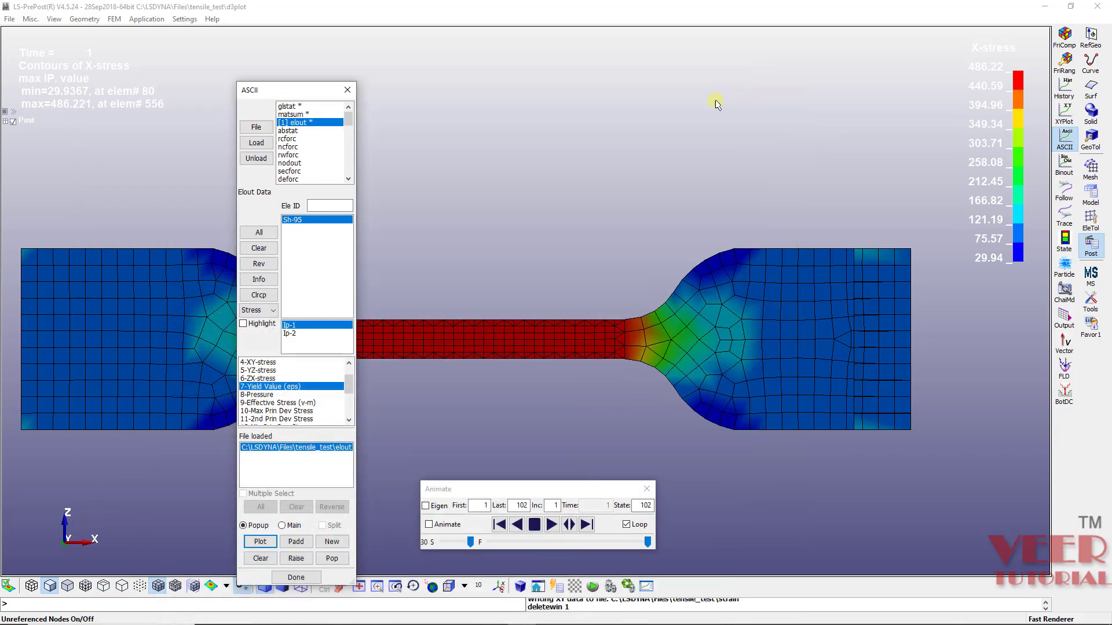
# Close the ASCII data interface and start a cross XY plot with the Sh-95 strain curve as the X-axis
pyautogui.click(296, 577)
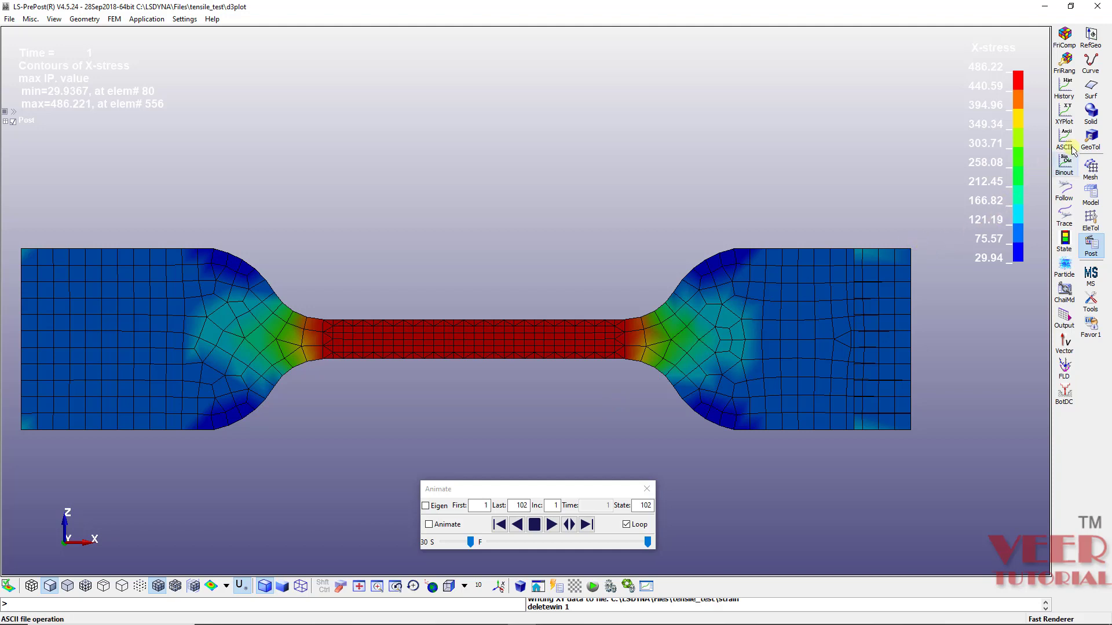
pyautogui.click(1066, 114)
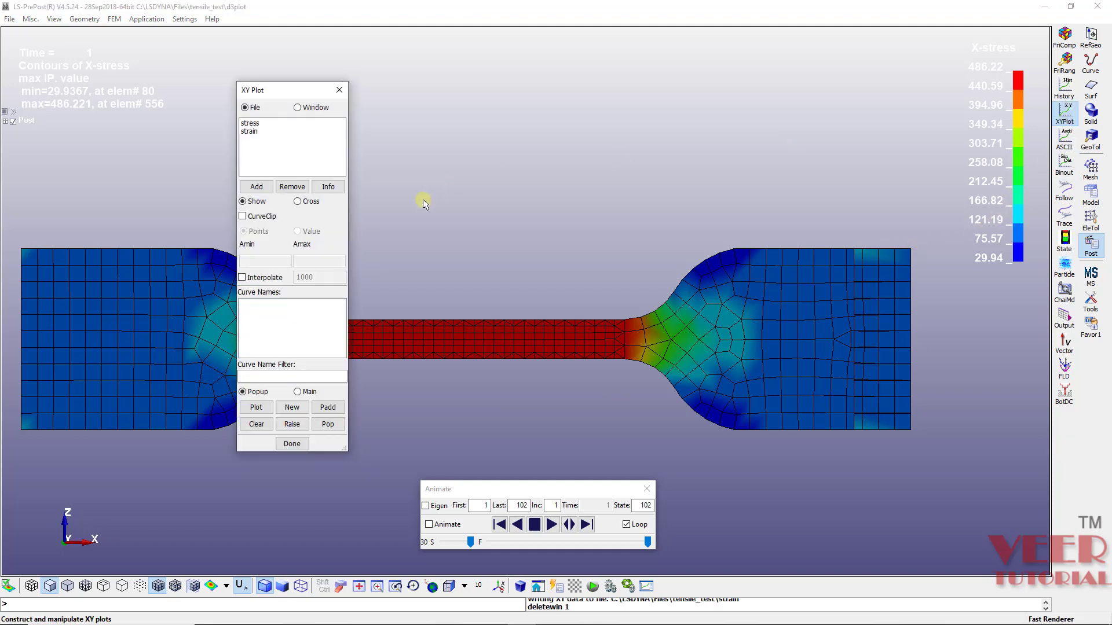
pyautogui.click(299, 202)
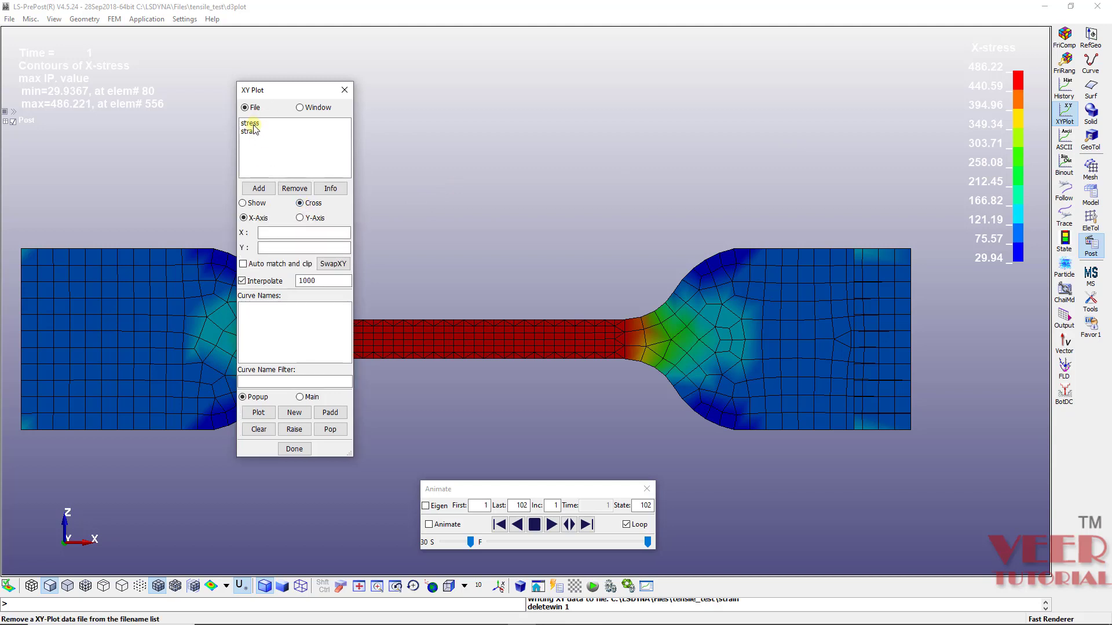
pyautogui.click(281, 233)
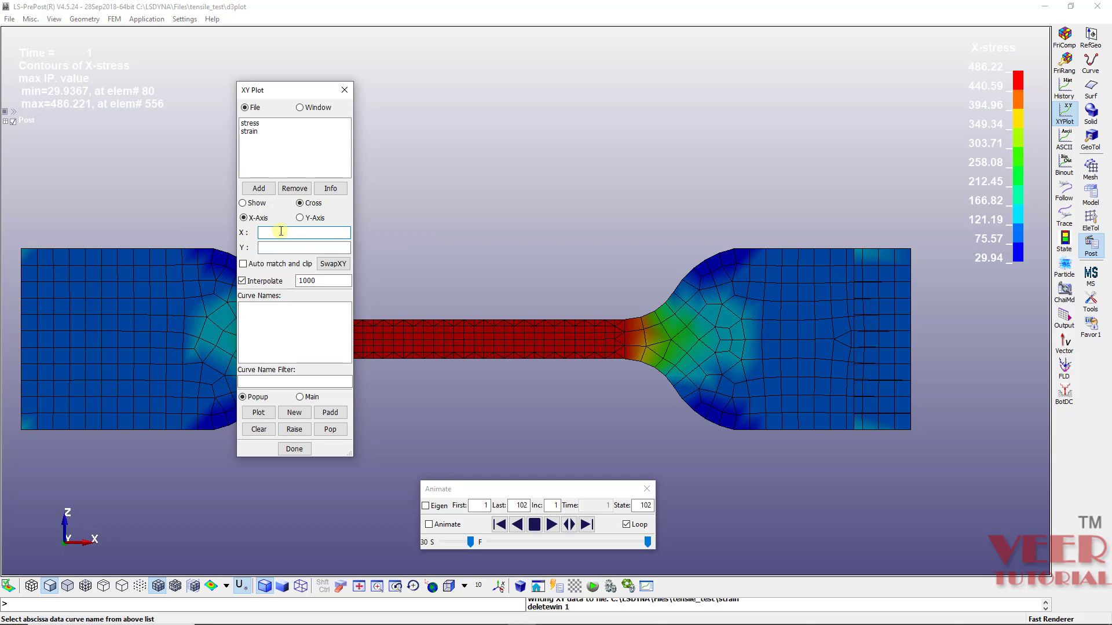
pyautogui.click(255, 132)
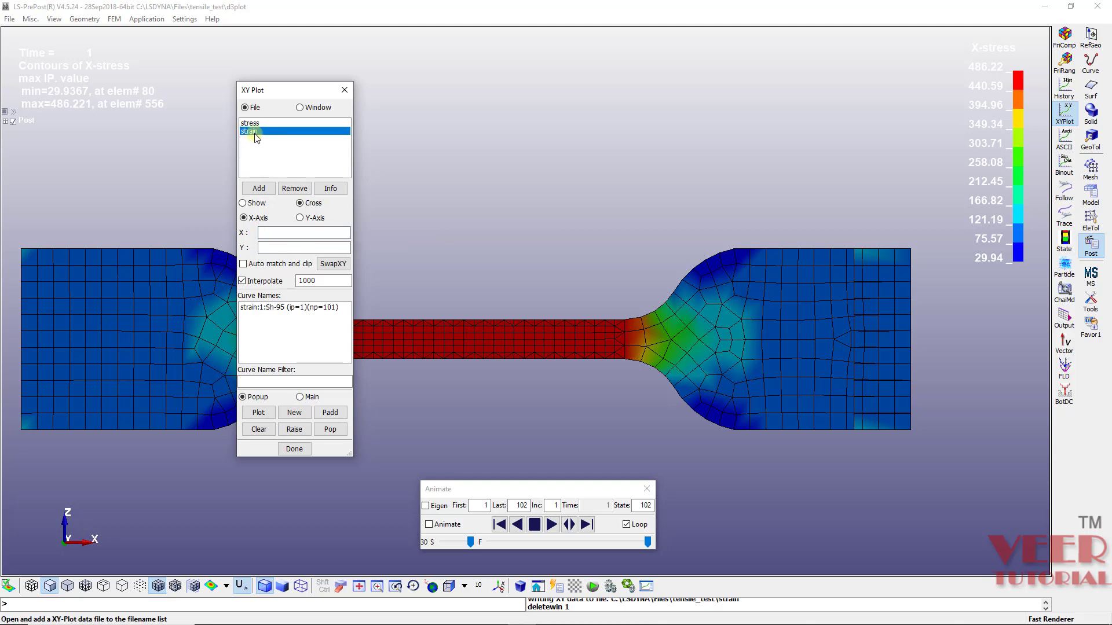
pyautogui.click(292, 309)
# Assign the Sh-95 stress curve to the Y-axis and plot stress against strain
pyautogui.click(300, 218)
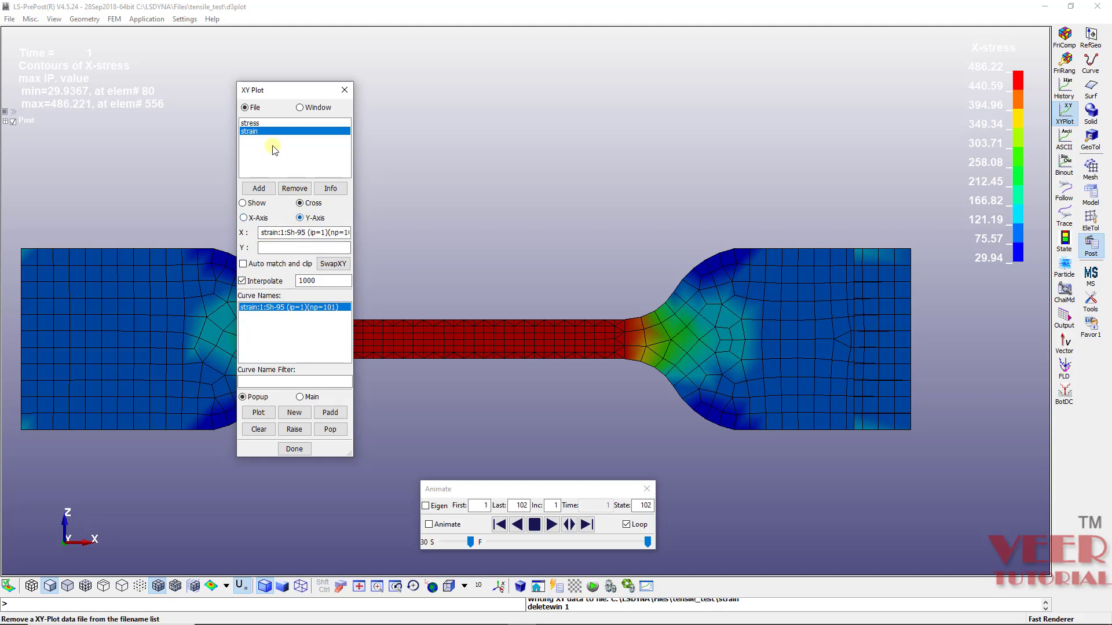
pyautogui.click(249, 123)
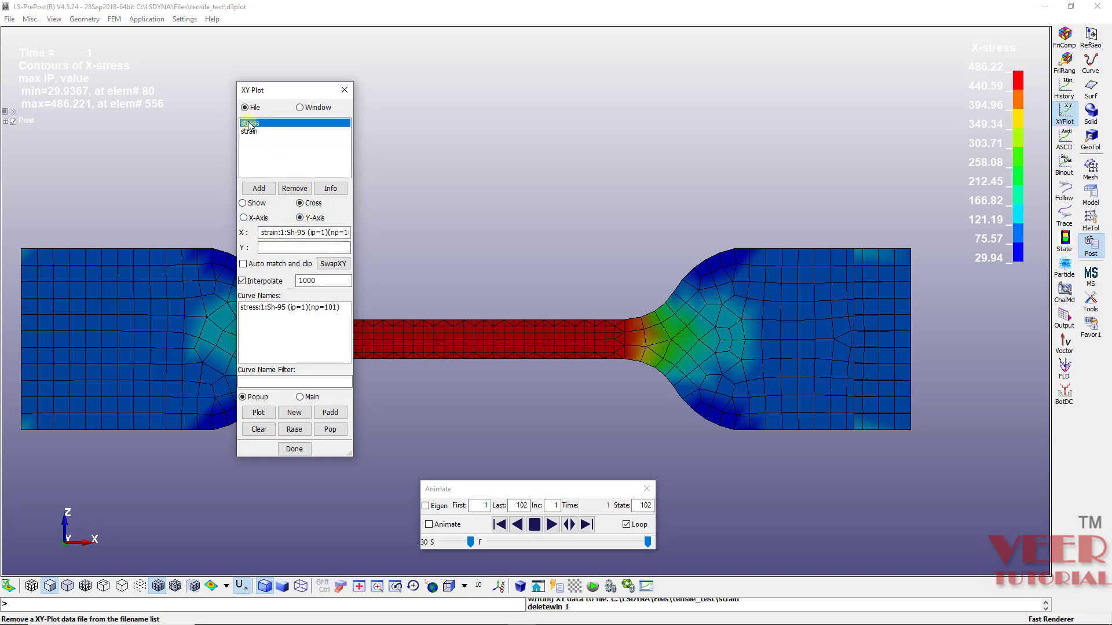
pyautogui.click(258, 309)
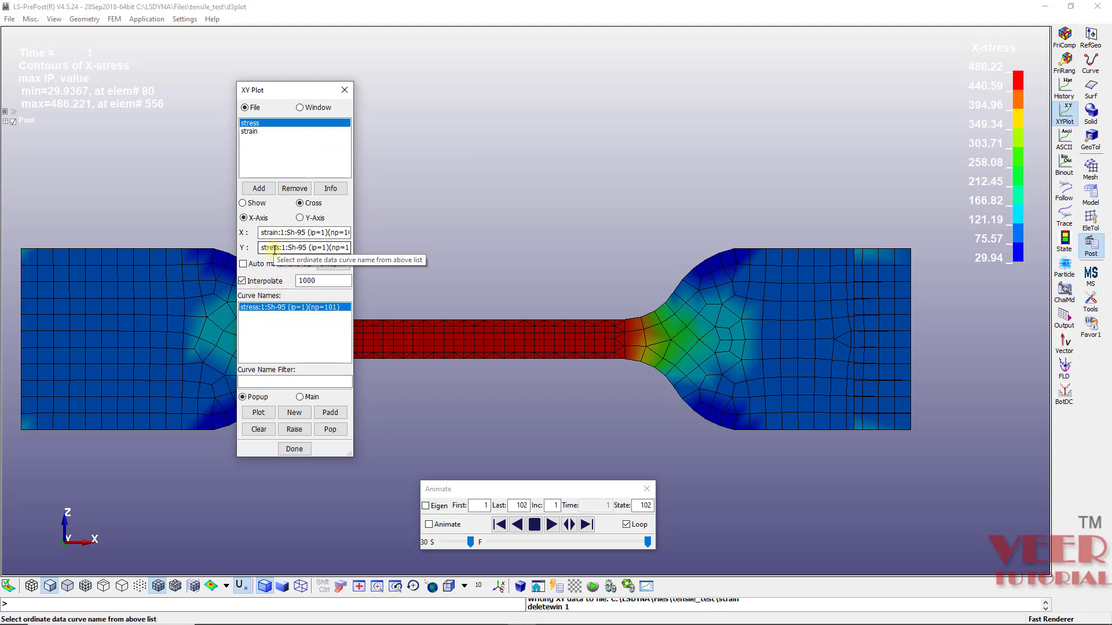
pyautogui.click(258, 414)
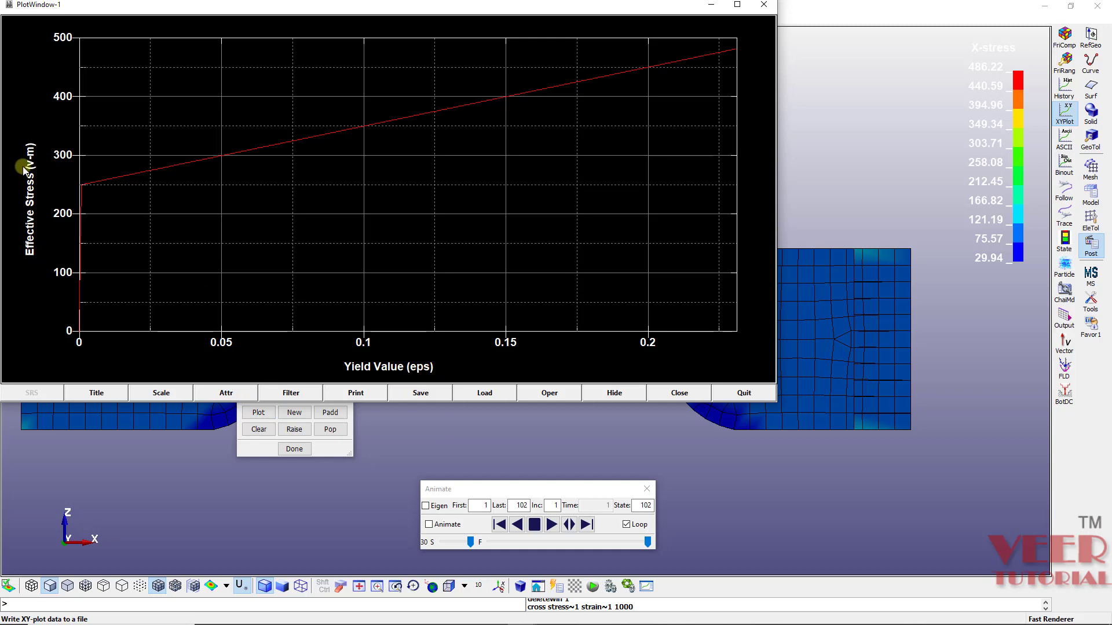
# Export the stress-strain curve as MSoft CSV(Single X-Axis) named stress_strain in the tensile_test folder, and close the plotting windows
pyautogui.click(412, 398)
pyautogui.click(375, 416)
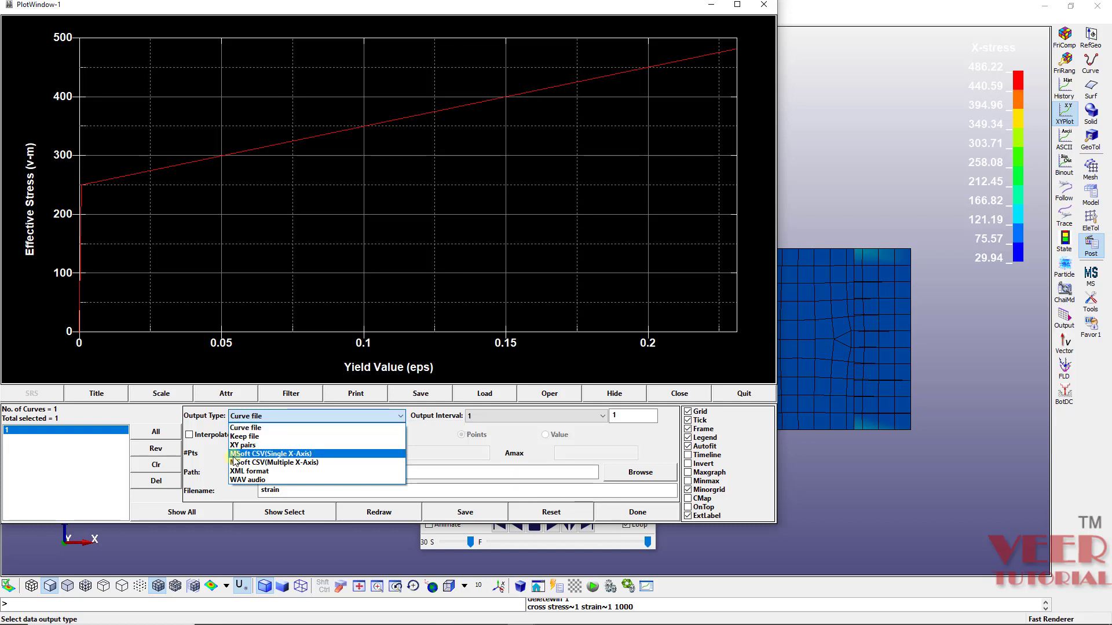
pyautogui.click(266, 455)
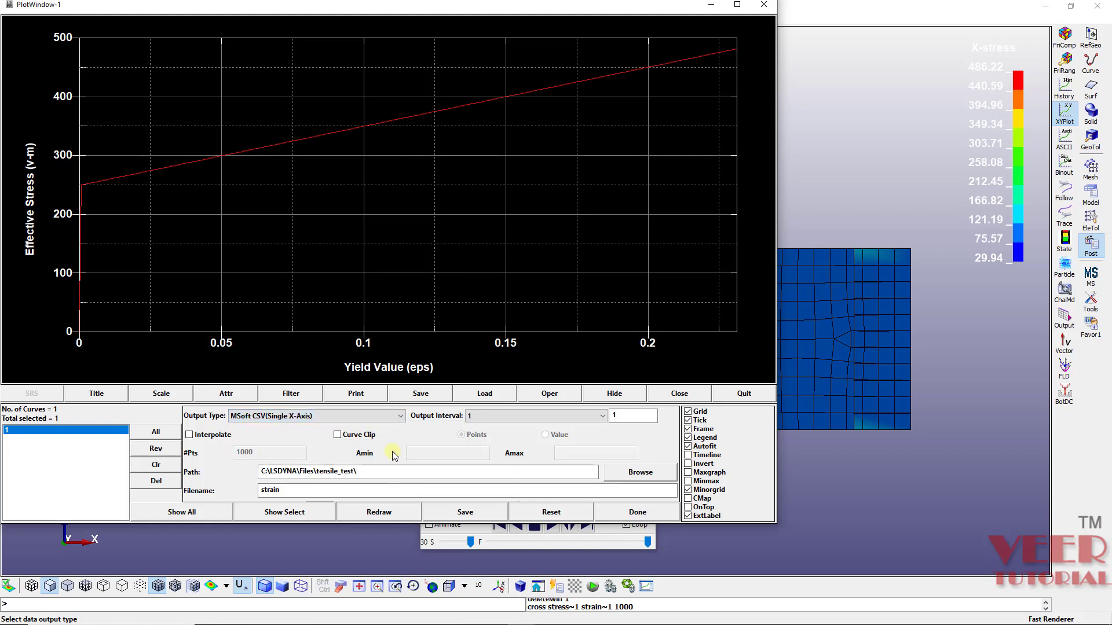
pyautogui.click(640, 472)
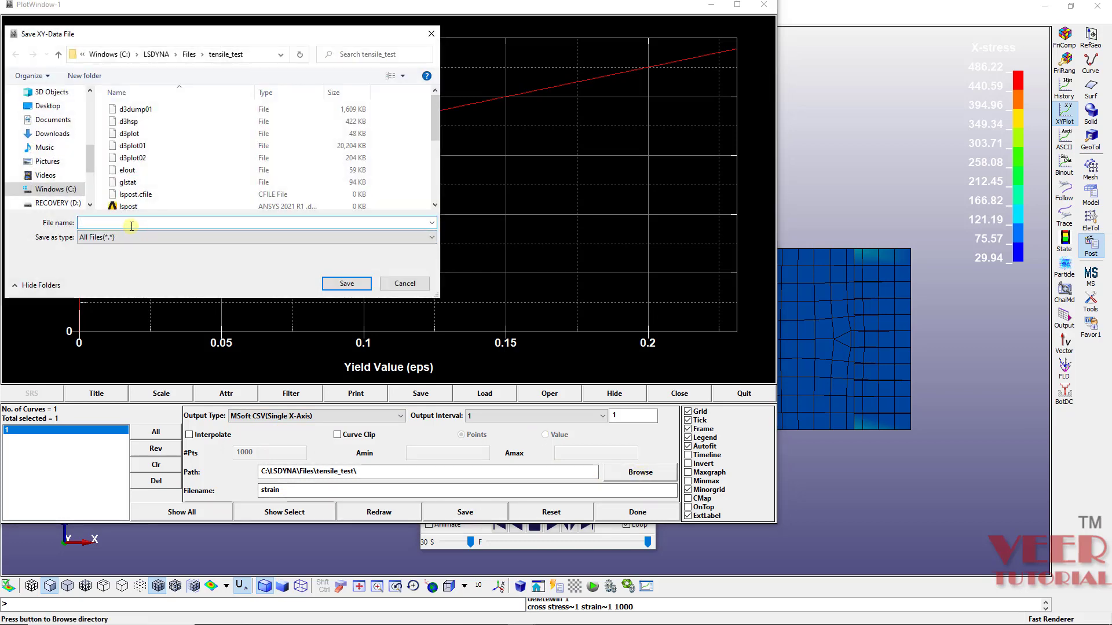
pyautogui.write('stress')
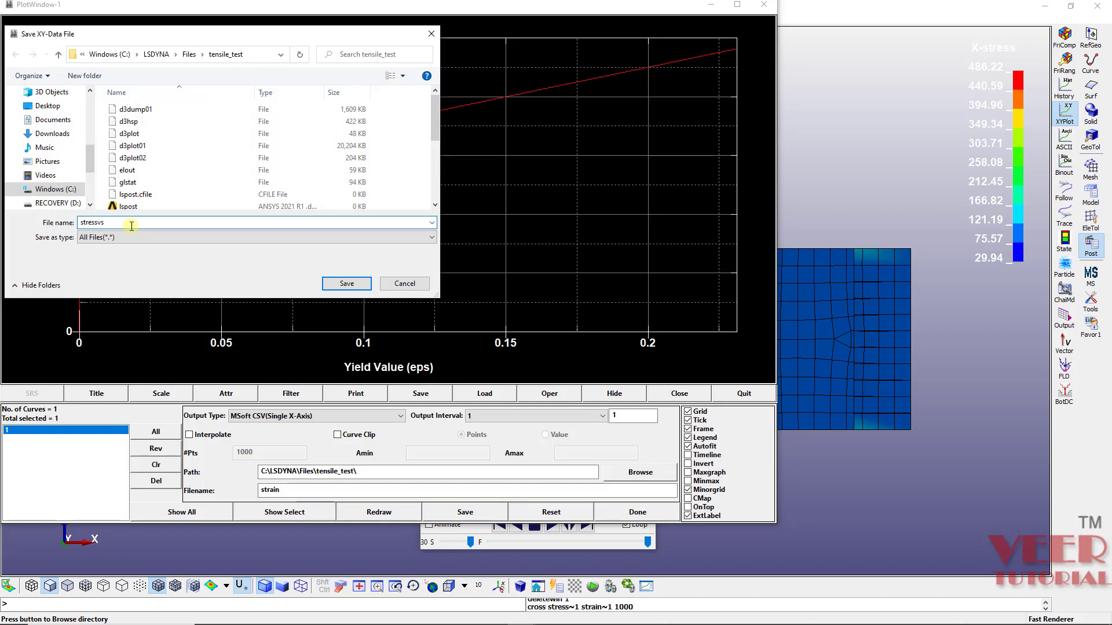
pyautogui.write('_strain')
pyautogui.click(351, 283)
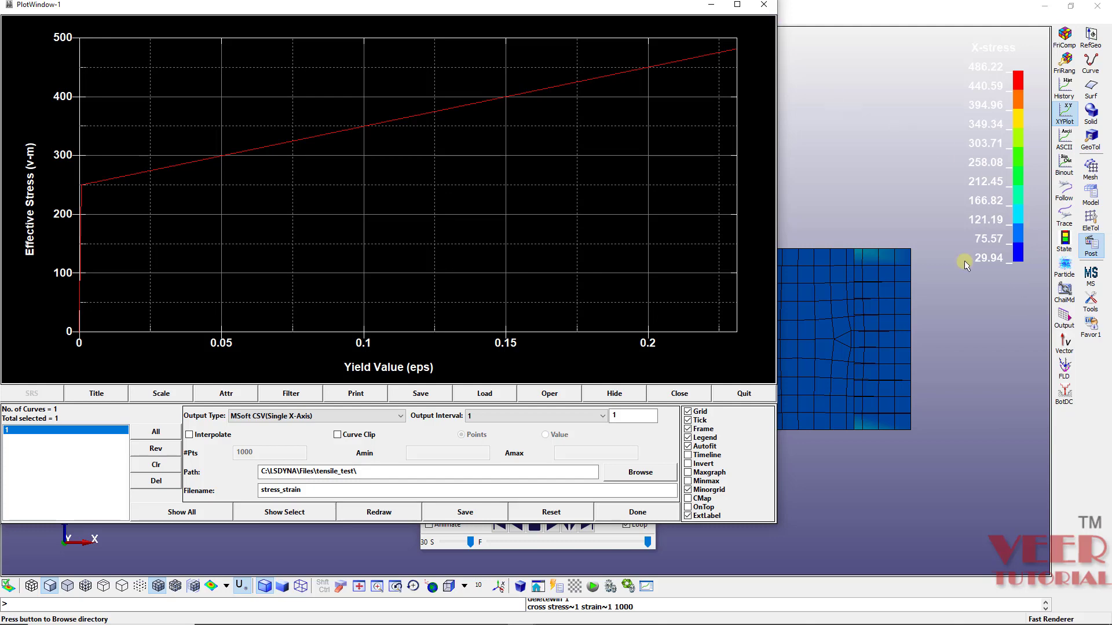
pyautogui.click(745, 394)
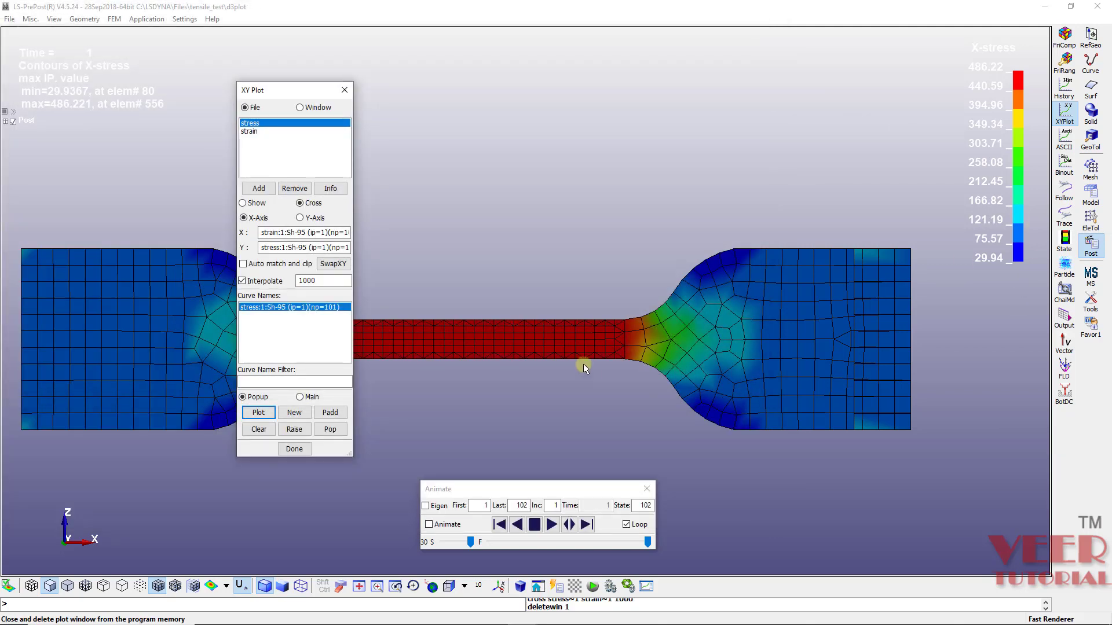
pyautogui.click(284, 452)
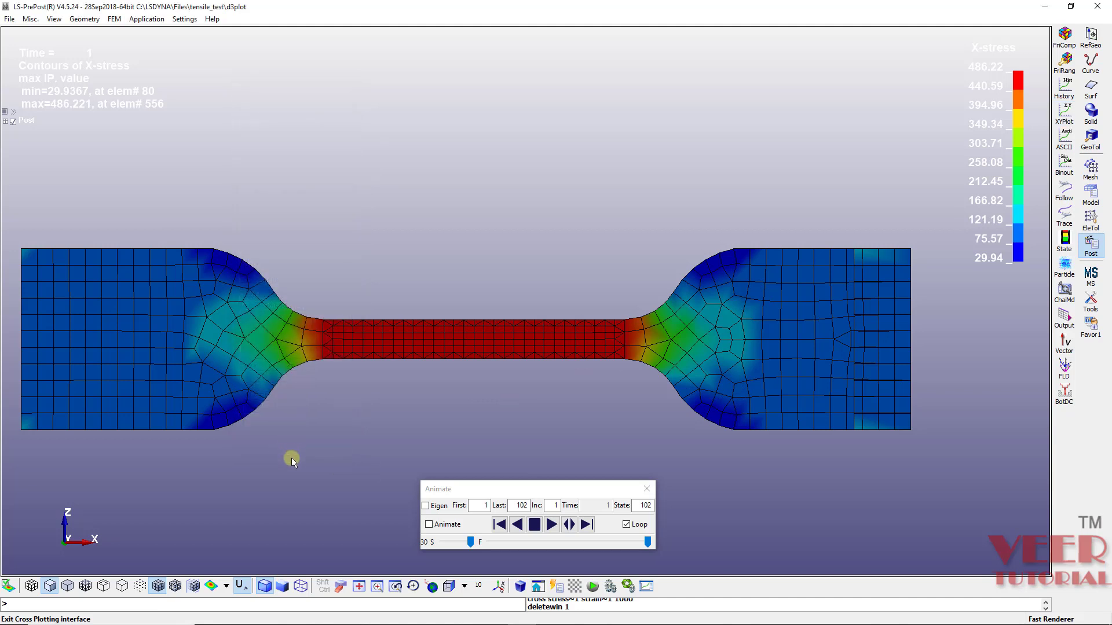
# Switch to the tensile_test folder in File Explorer and open the exported stress_strain CSV file in Excel
pyautogui.hotkey('alt', 'Tab')
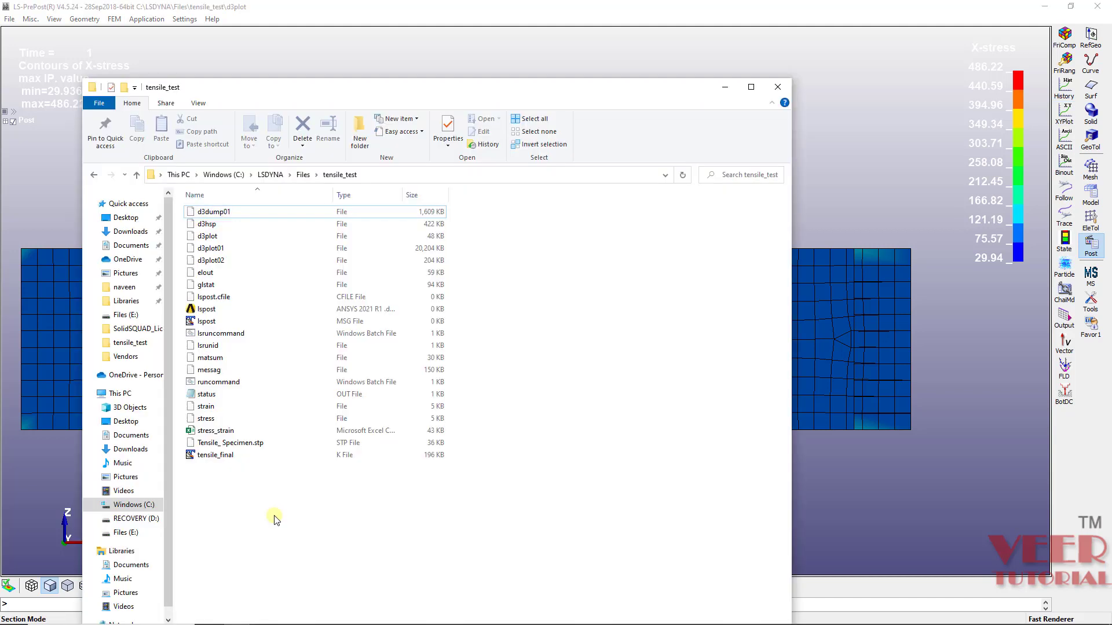
pyautogui.click(225, 434)
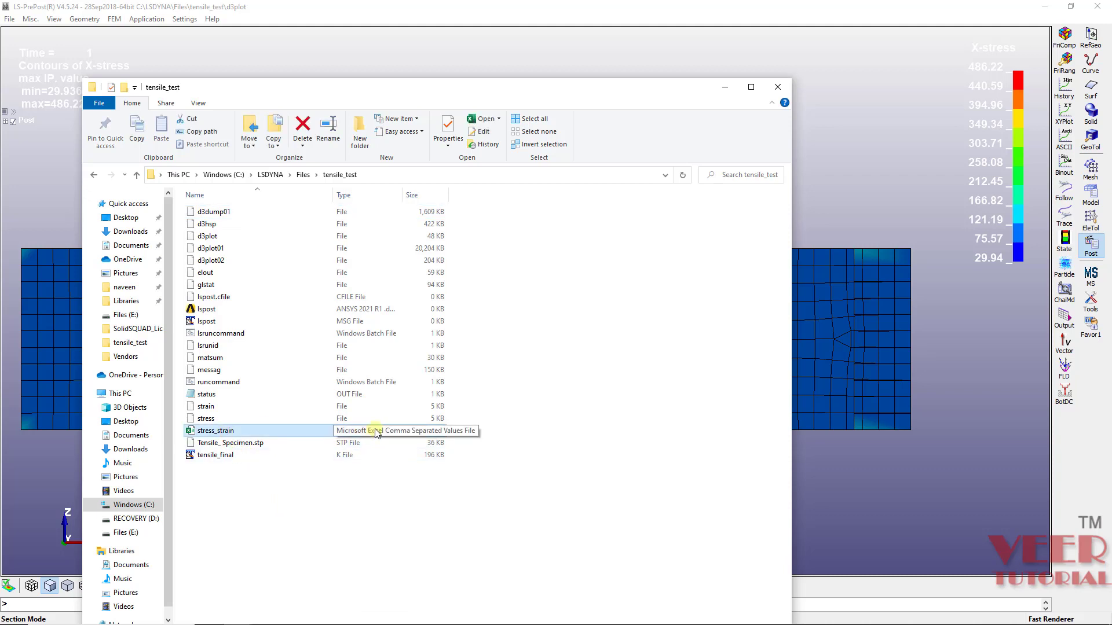
pyautogui.doubleClick(234, 432)
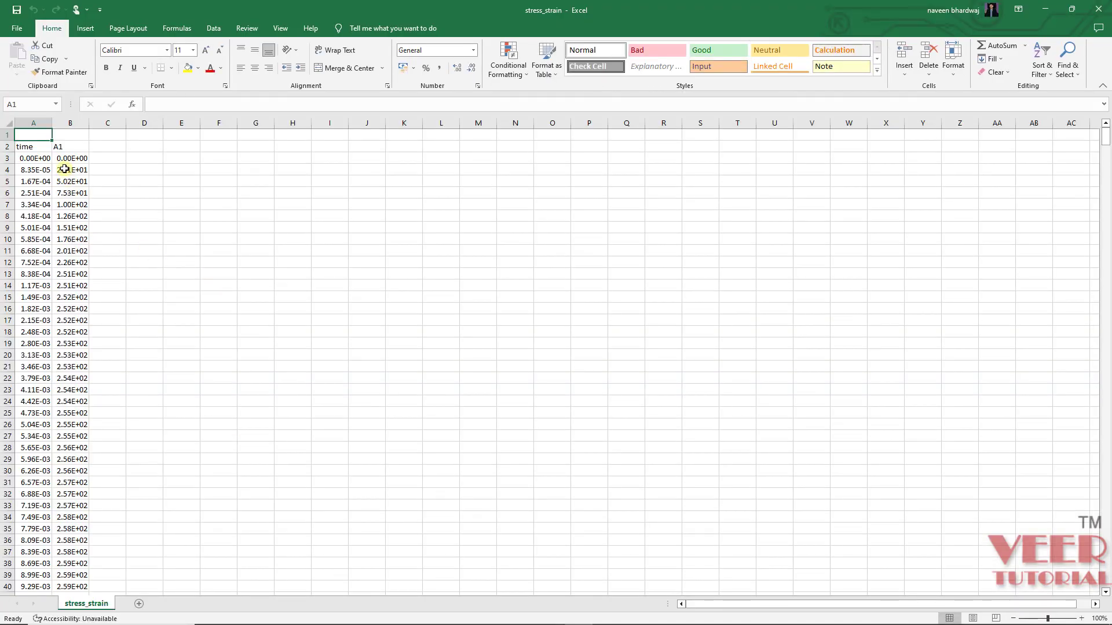
# Insert a scatter chart with straight lines from columns A and B, enlarge it and place it beside the data
pyautogui.click(37, 123)
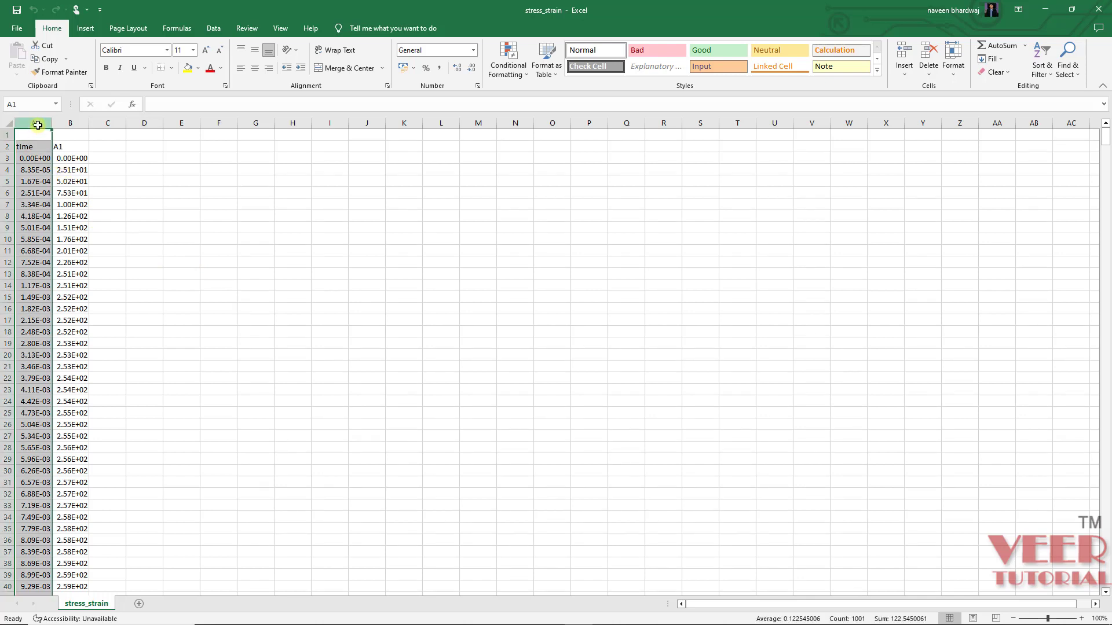
pyautogui.keyDown('ctrl'); pyautogui.click(66, 123); pyautogui.keyUp('ctrl')
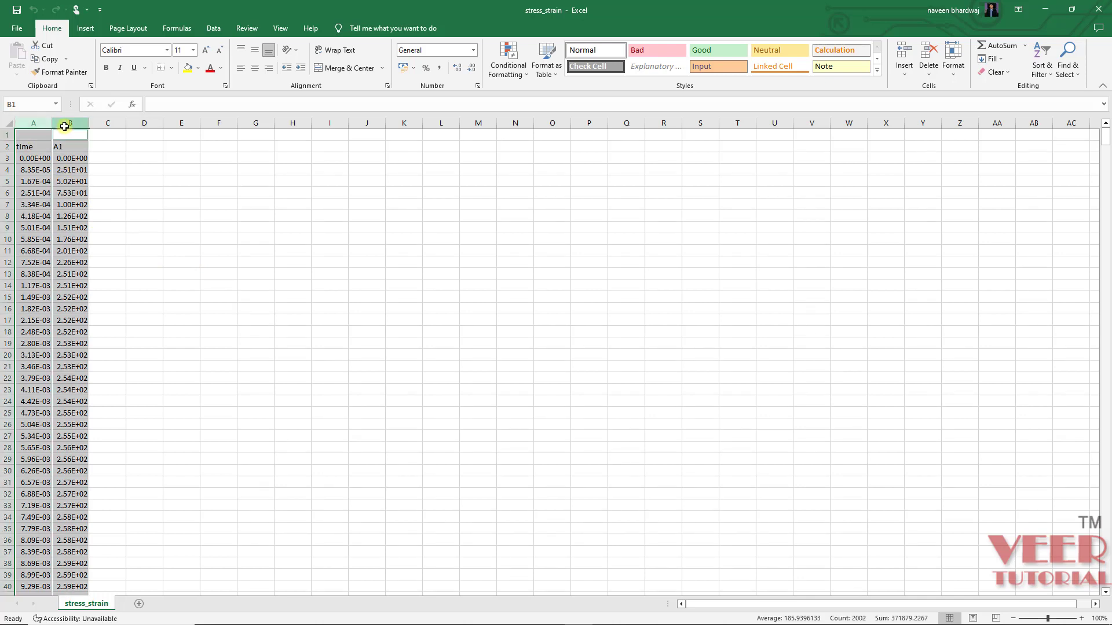
pyautogui.click(85, 28)
pyautogui.click(489, 71)
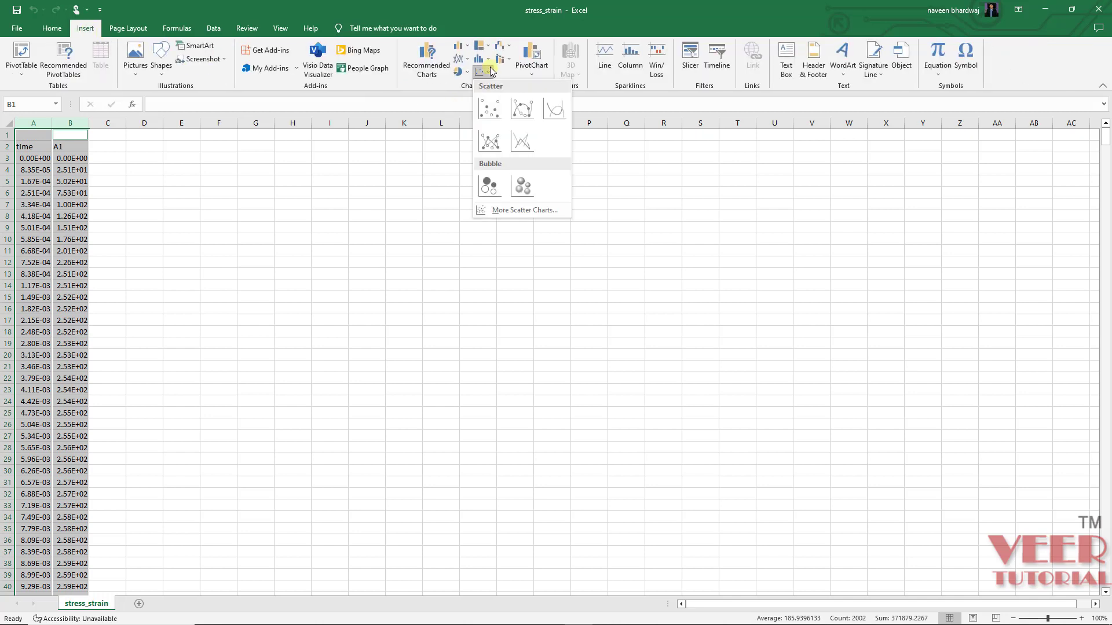
pyautogui.click(522, 142)
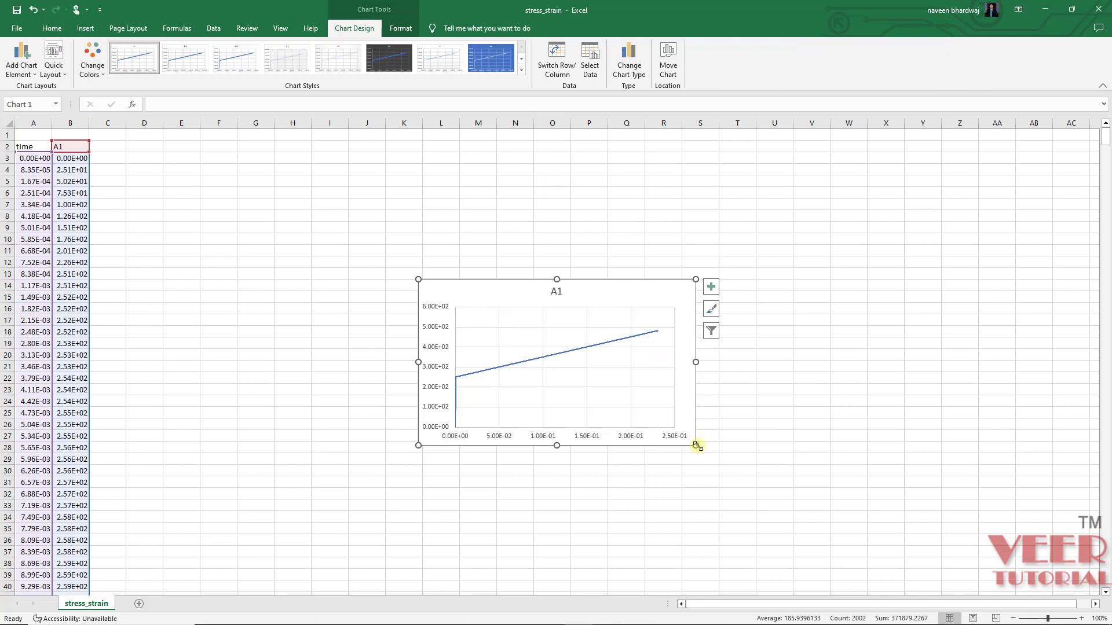
pyautogui.moveTo(695, 445); pyautogui.dragTo(813, 517)
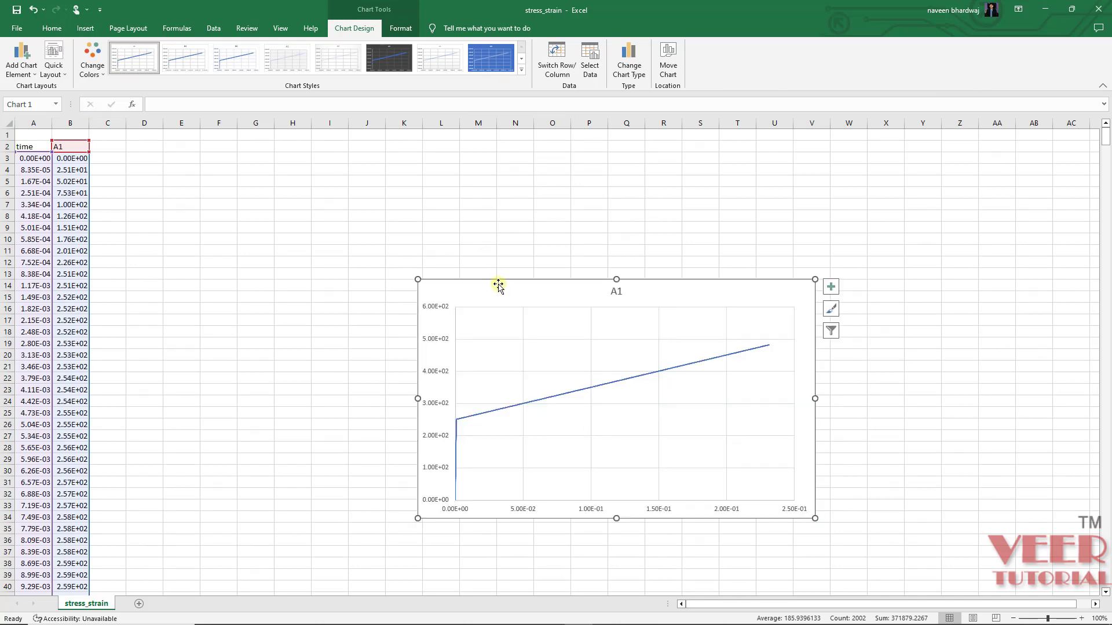
pyautogui.moveTo(502, 280); pyautogui.dragTo(283, 202)
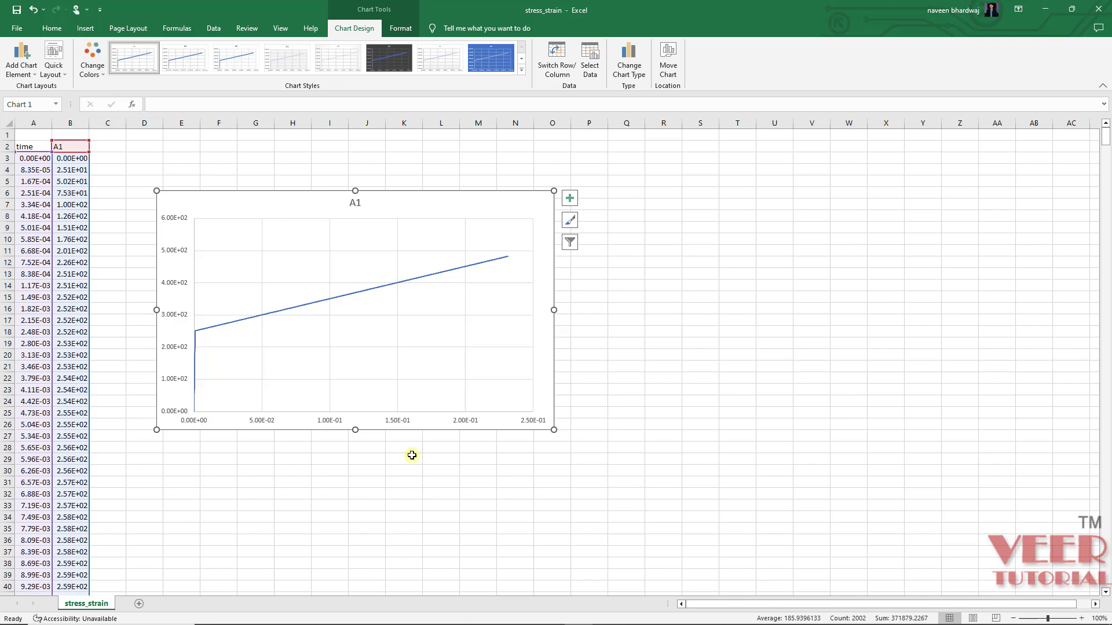
# Change the cell format of columns B and A from scientific notation to Number
pyautogui.click(62, 31)
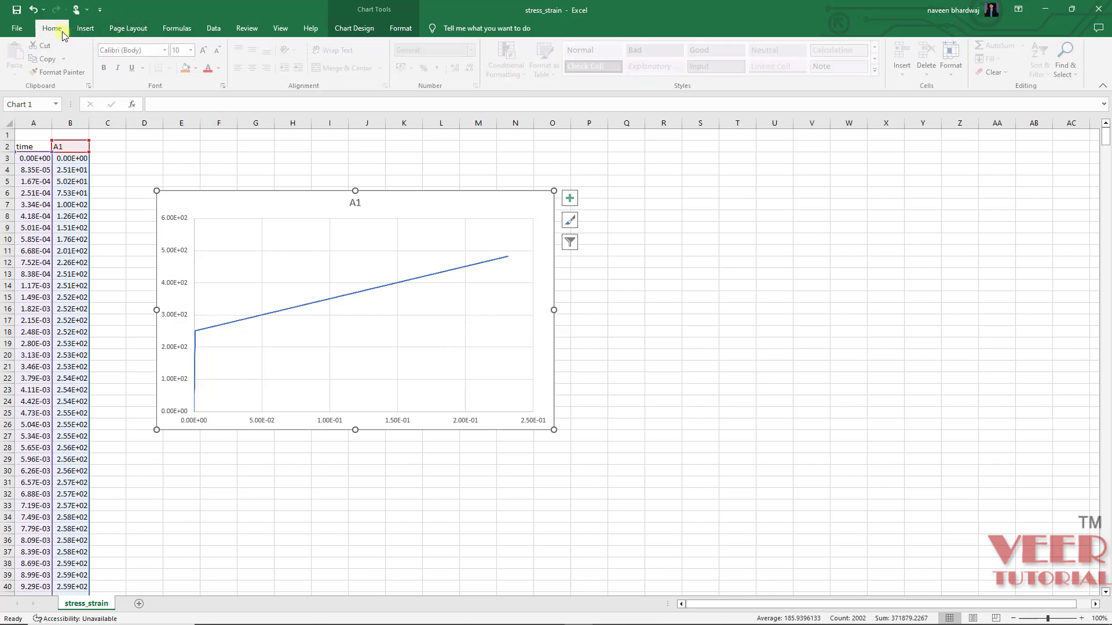
pyautogui.click(132, 179)
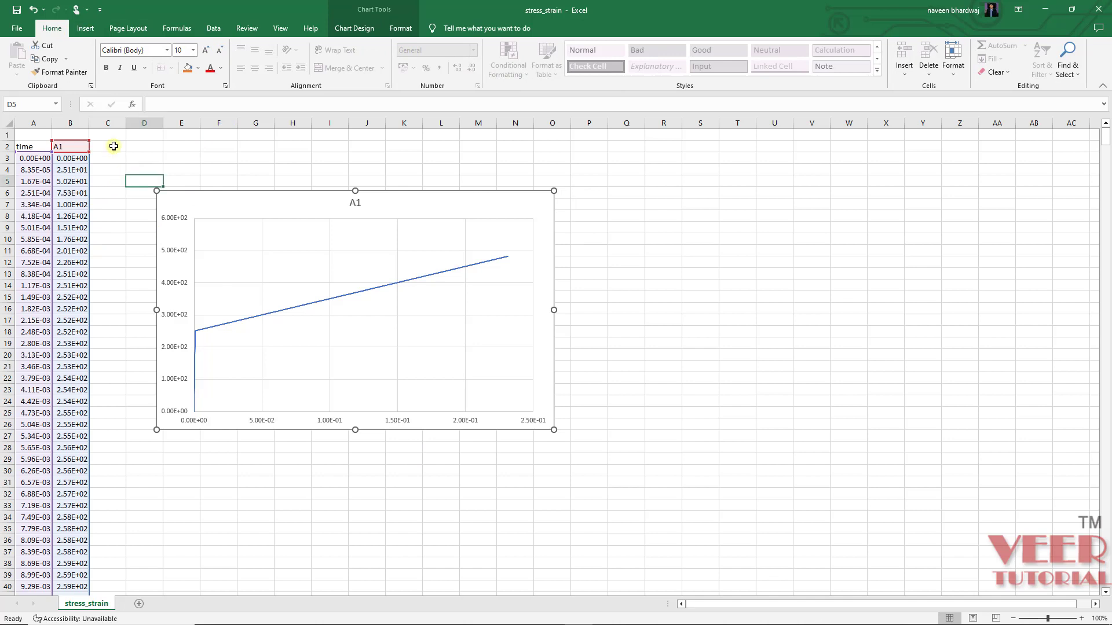
pyautogui.click(71, 122)
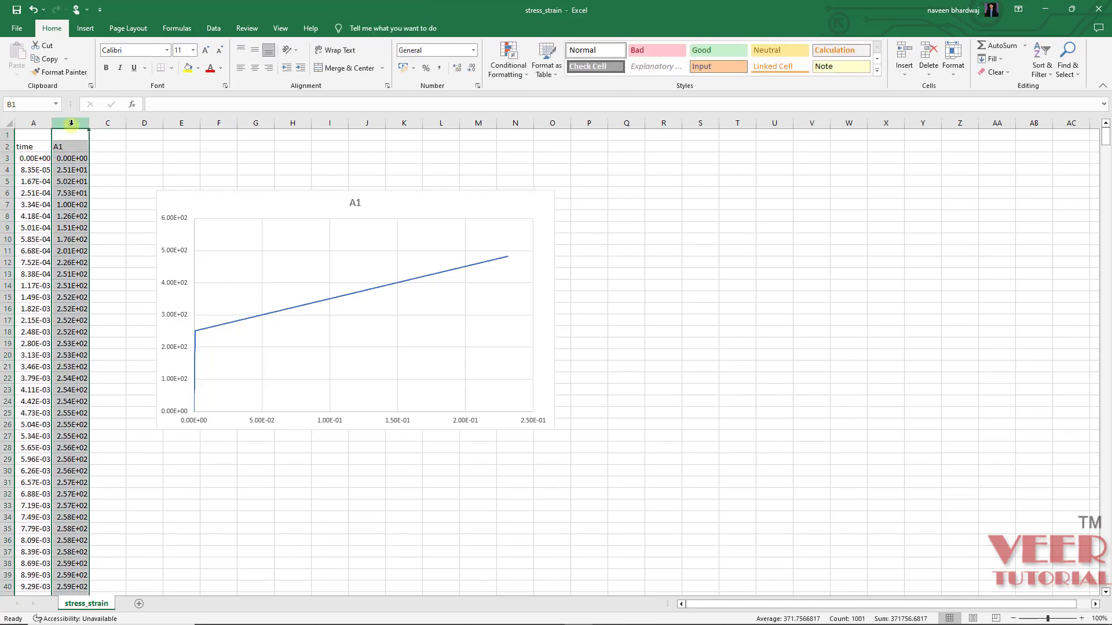
pyautogui.click(473, 51)
pyautogui.click(462, 96)
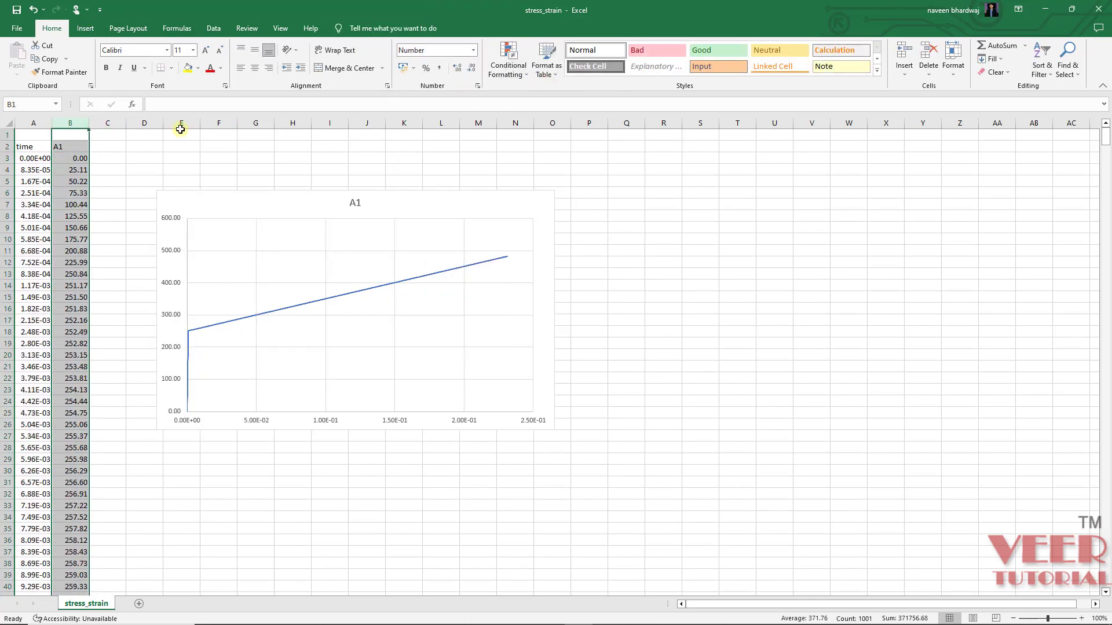
pyautogui.click(33, 123)
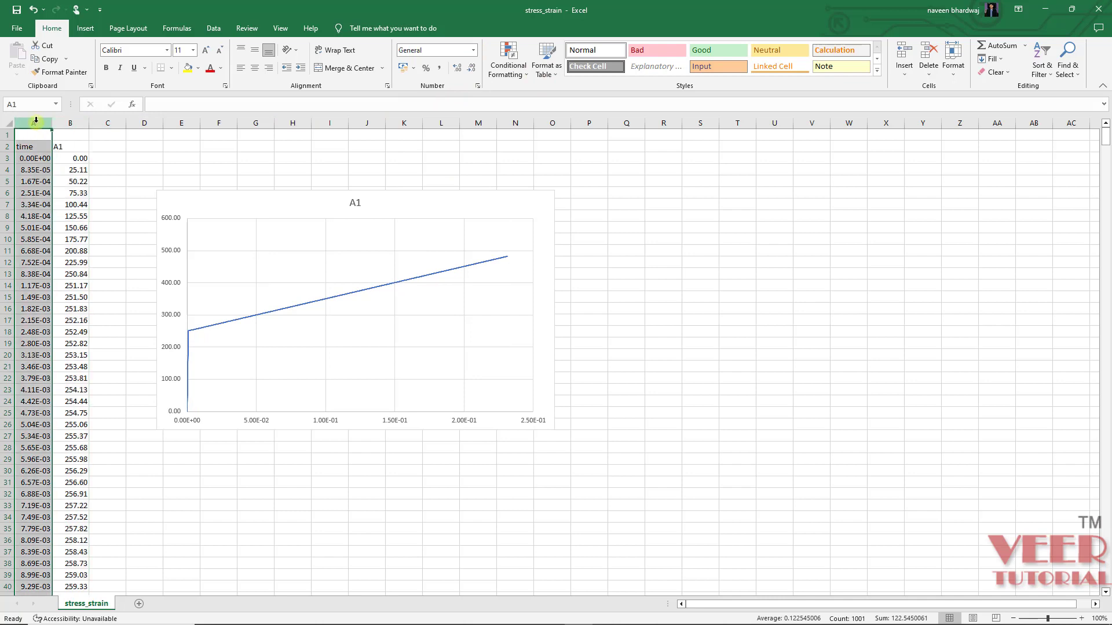
pyautogui.click(474, 51)
pyautogui.click(457, 96)
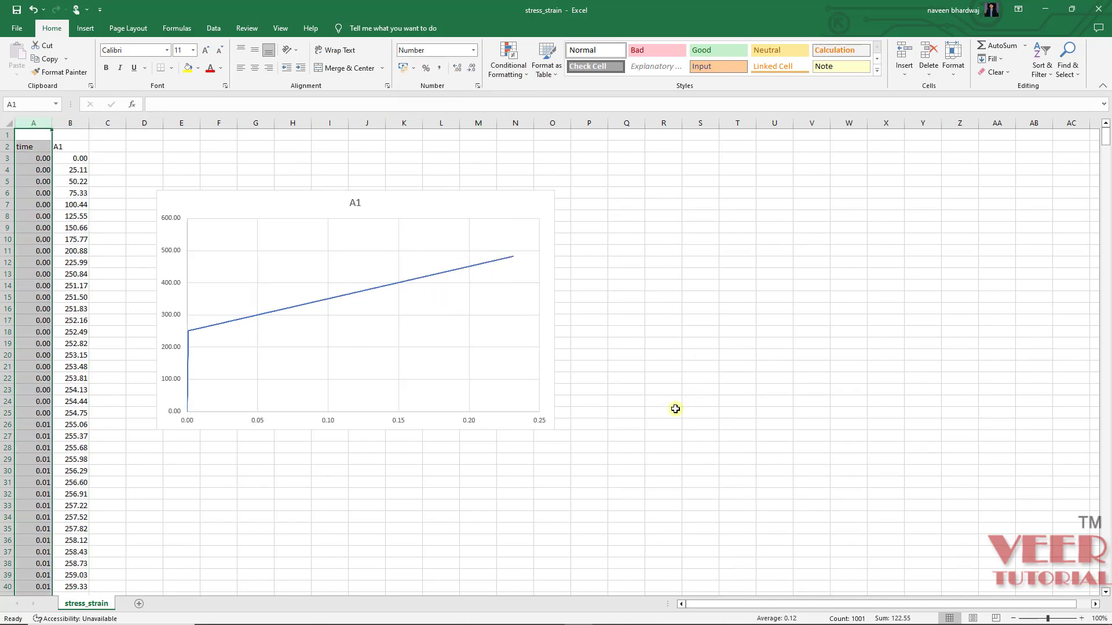
# Record the curve's end point beside the chart: label T9 S and T10 e, with 482 in U9 and 0.23 in U10
pyautogui.moveTo(512, 258)
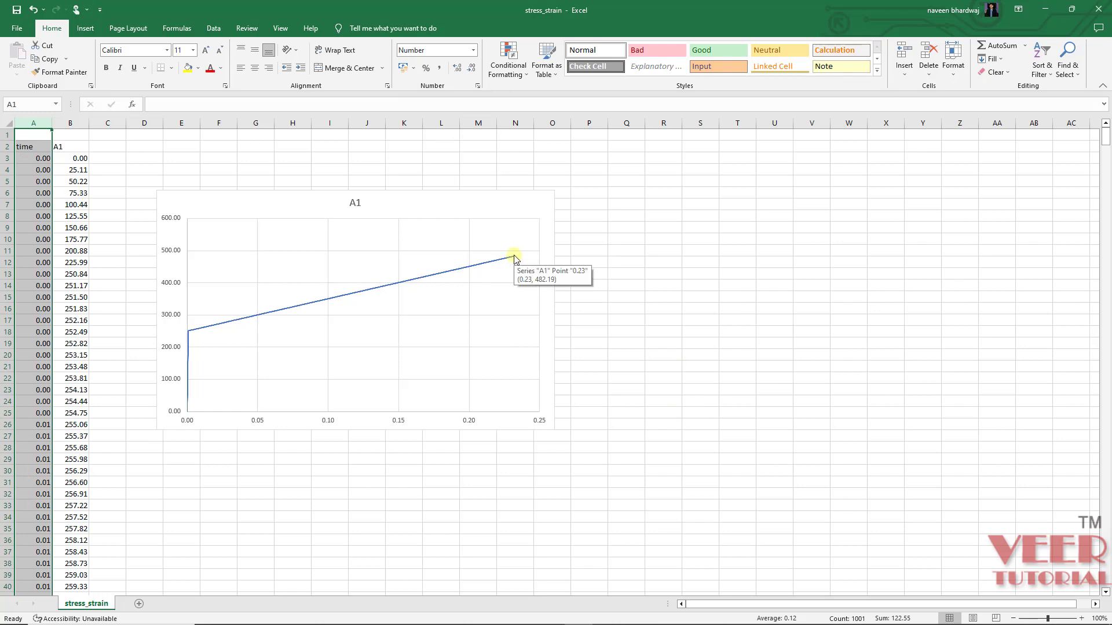
pyautogui.click(743, 231)
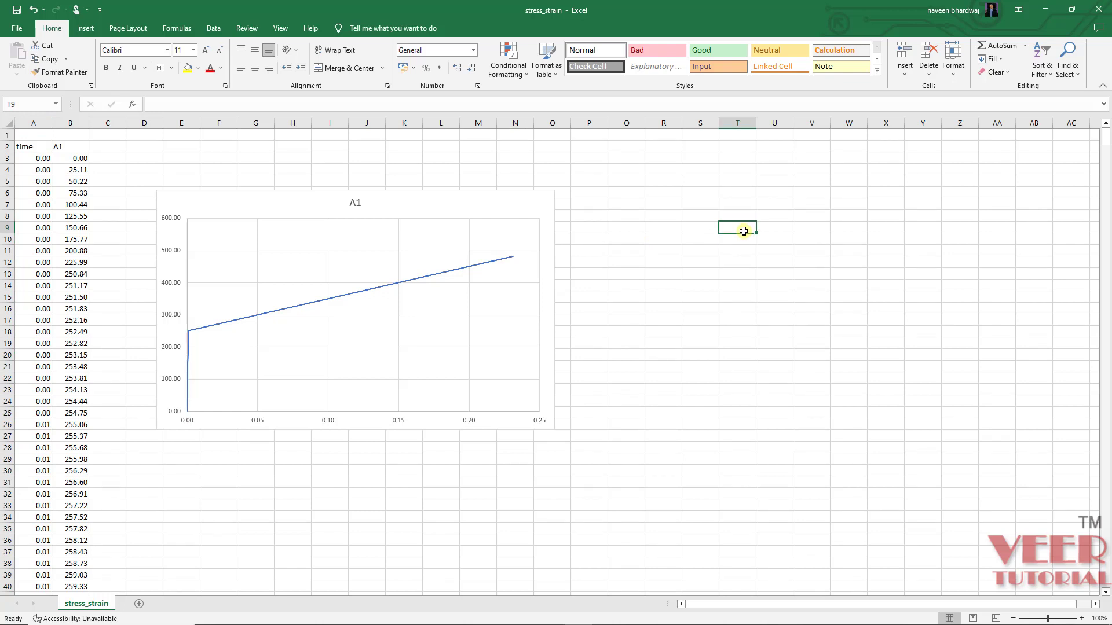
pyautogui.write('S')
pyautogui.click(769, 227)
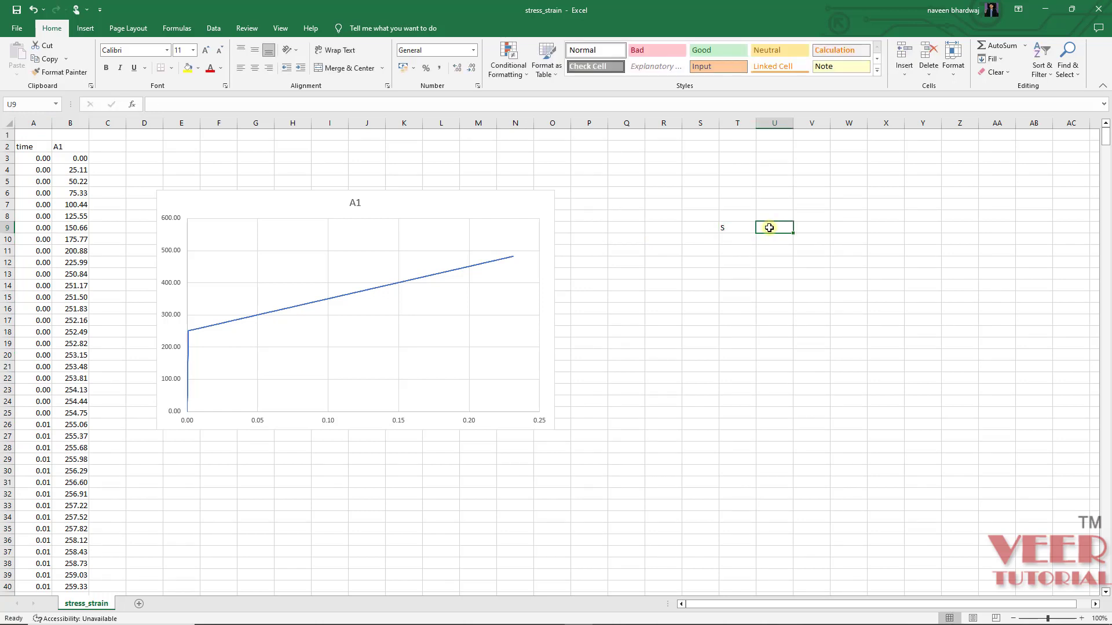
pyautogui.write('4')
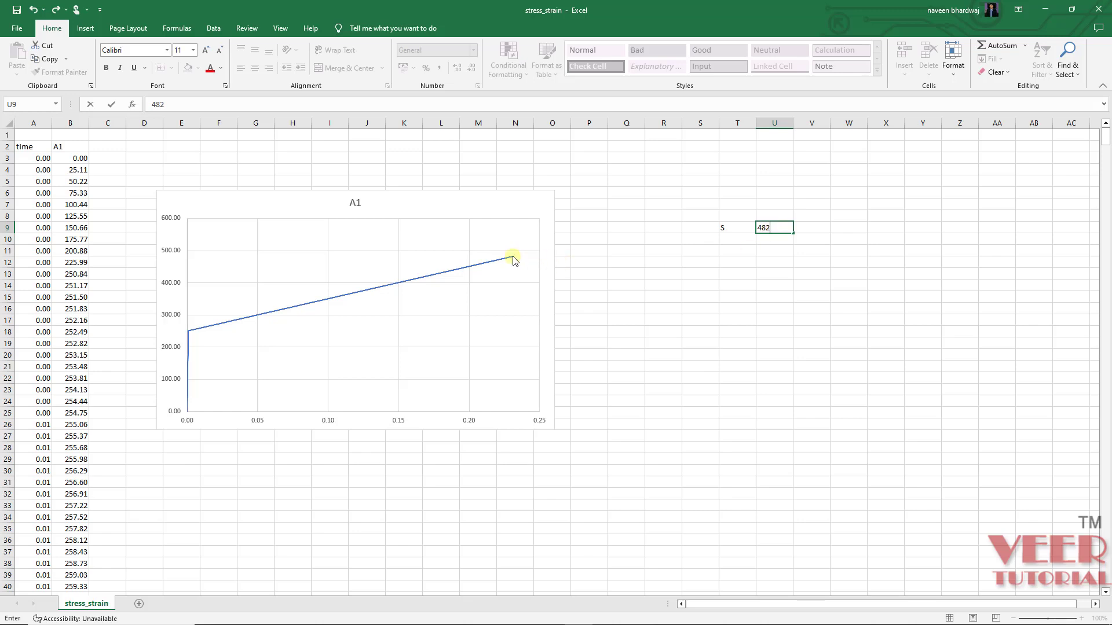
pyautogui.write('82')
pyautogui.click(817, 243)
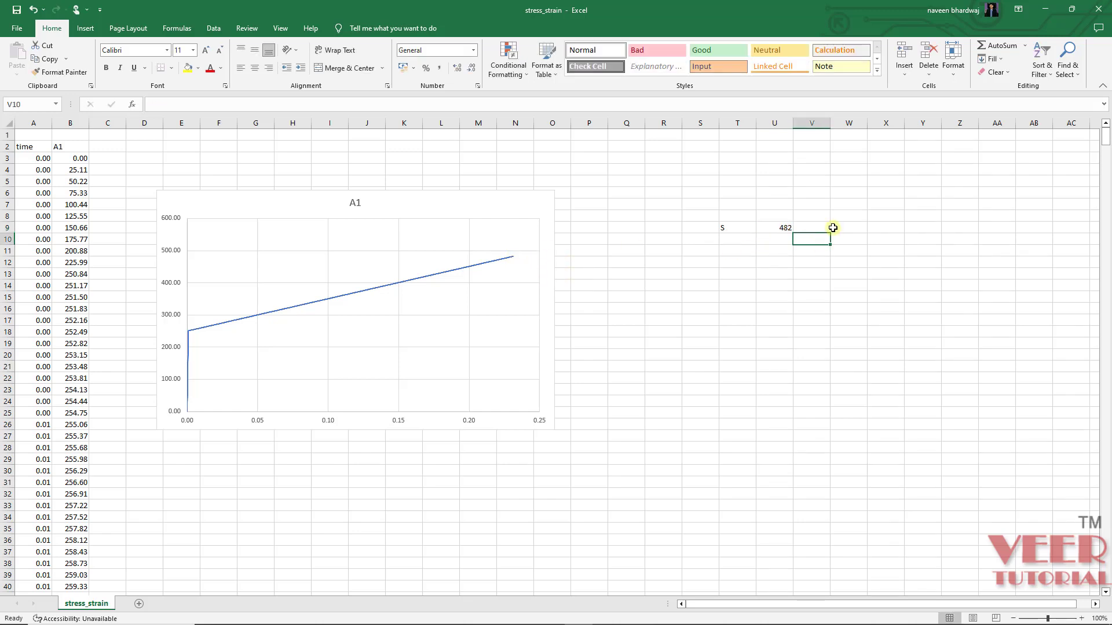
pyautogui.click(741, 241)
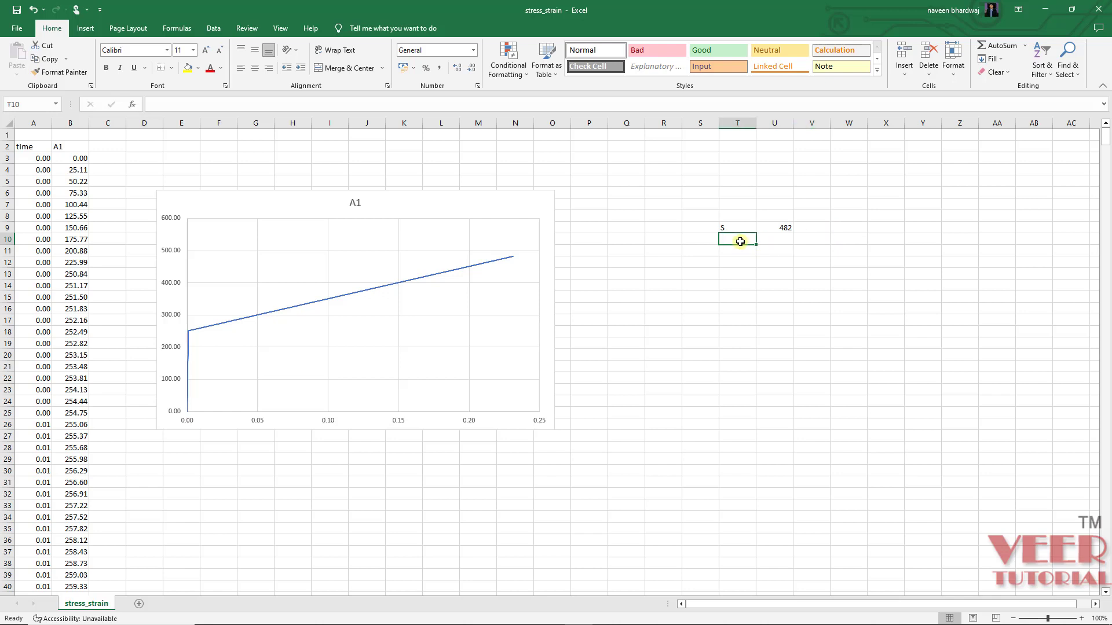
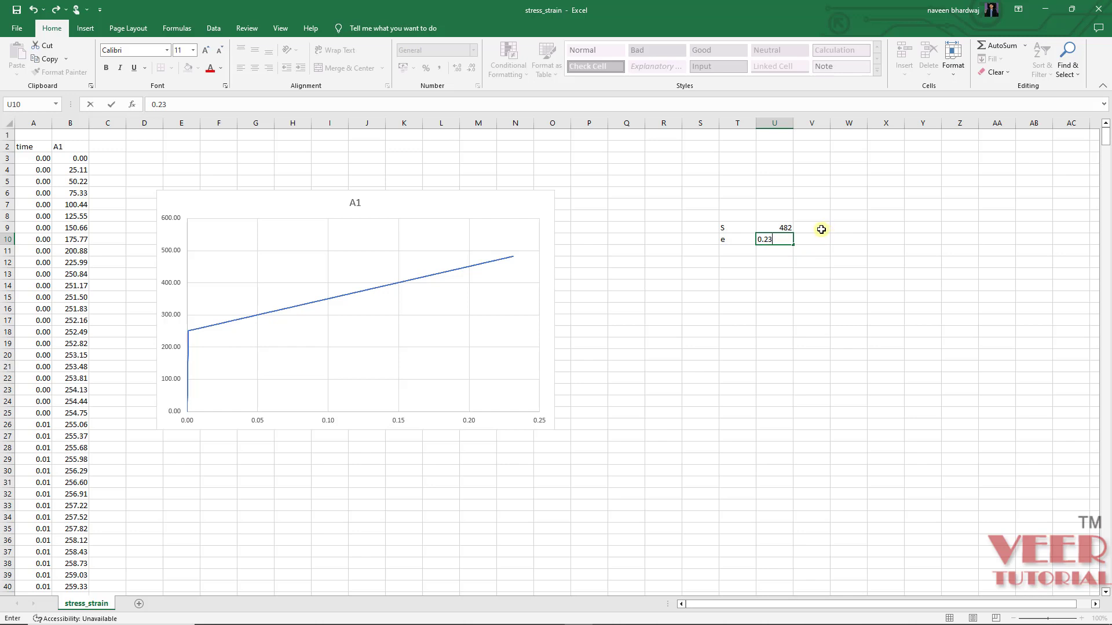
pyautogui.click(825, 233)
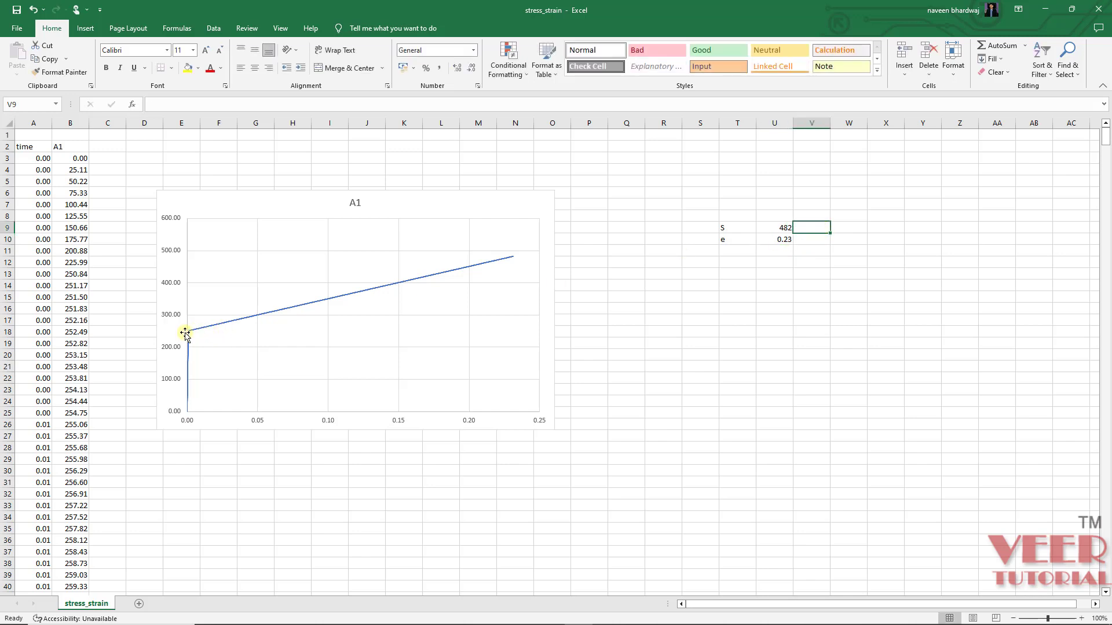
# Increase the number format of strain column A to three decimal places
pyautogui.moveTo(189, 334)
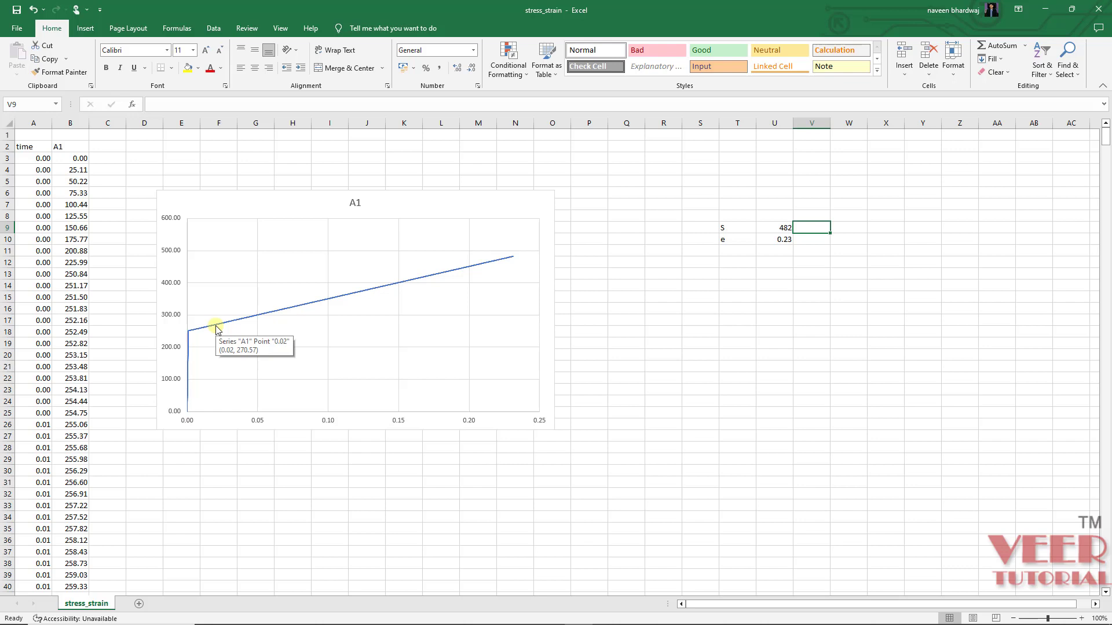
pyautogui.click(33, 124)
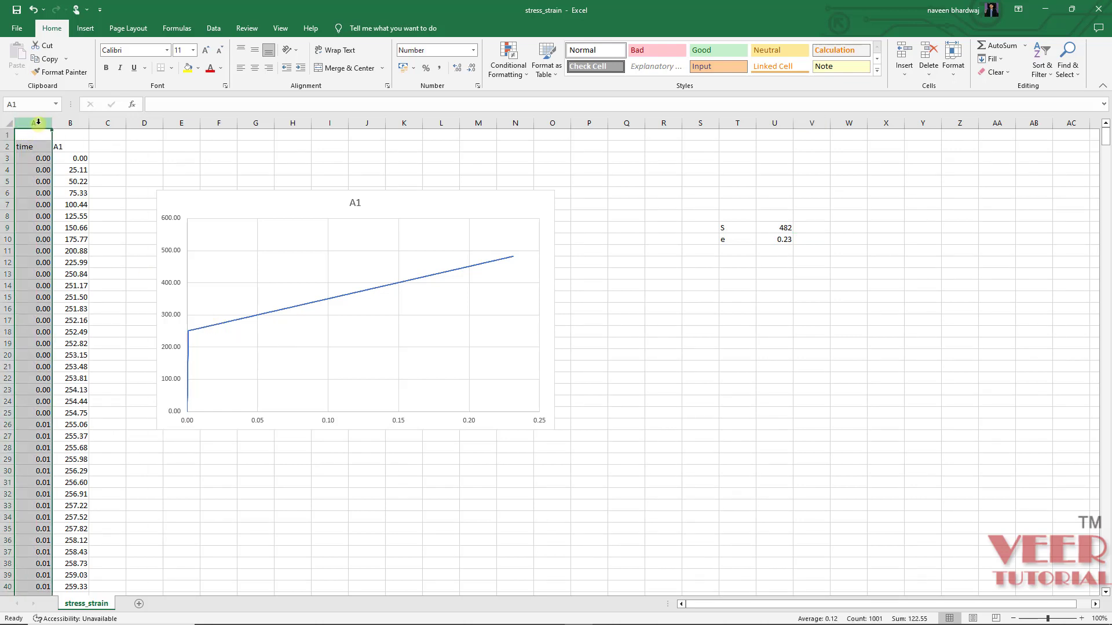
pyautogui.click(459, 69)
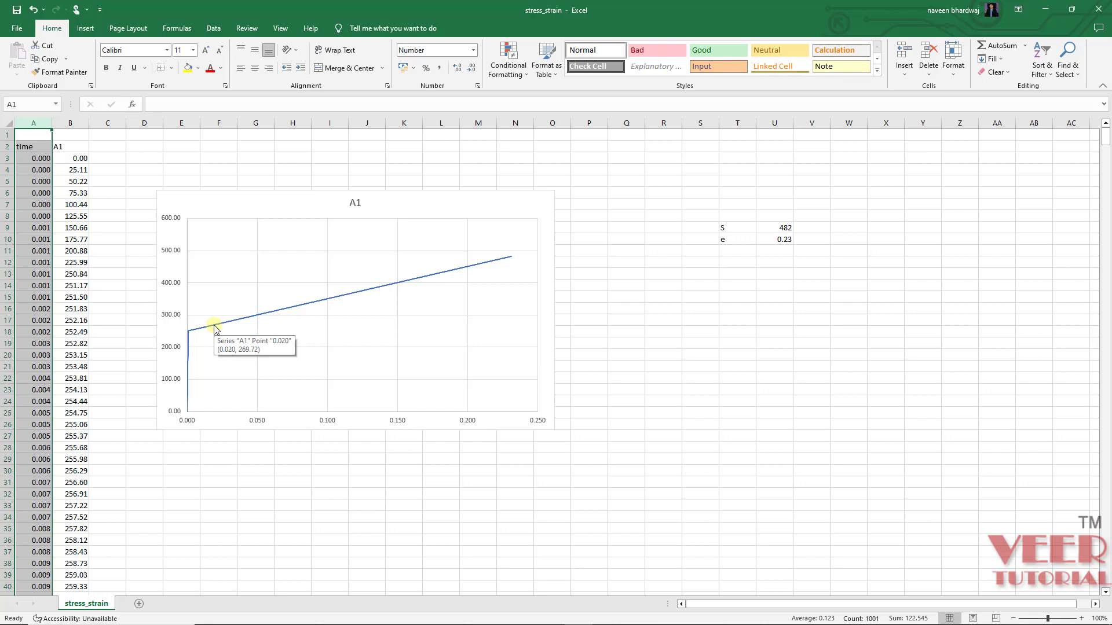
# Record a second curve point near the start of the plastic region, entering 270 in W9 and 0.02 in W10
pyautogui.click(840, 230)
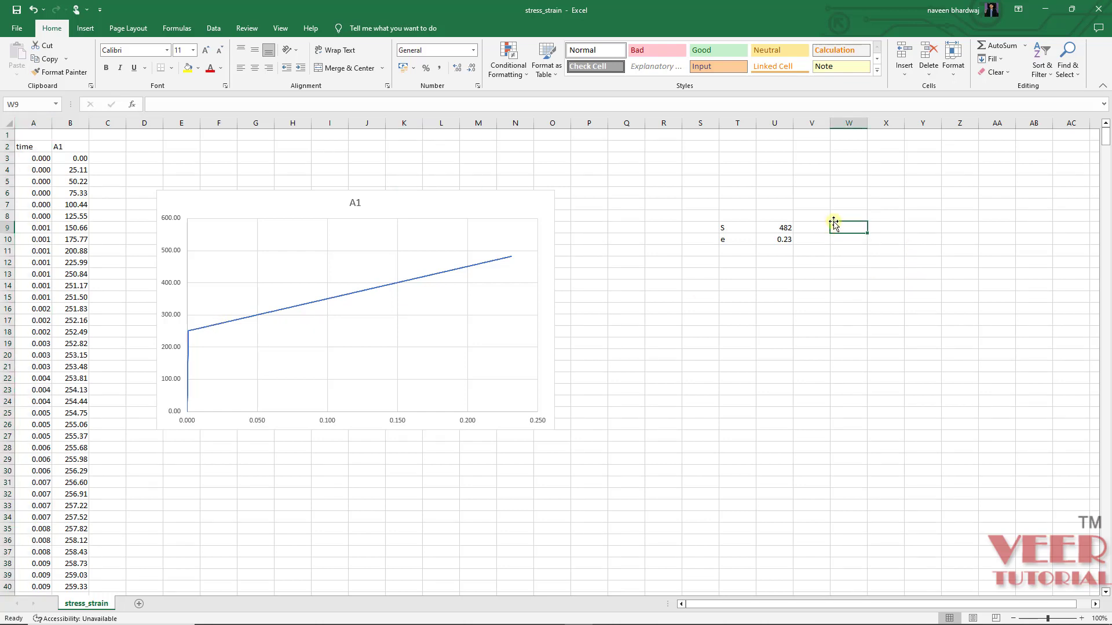
pyautogui.write('270')
pyautogui.click(840, 238)
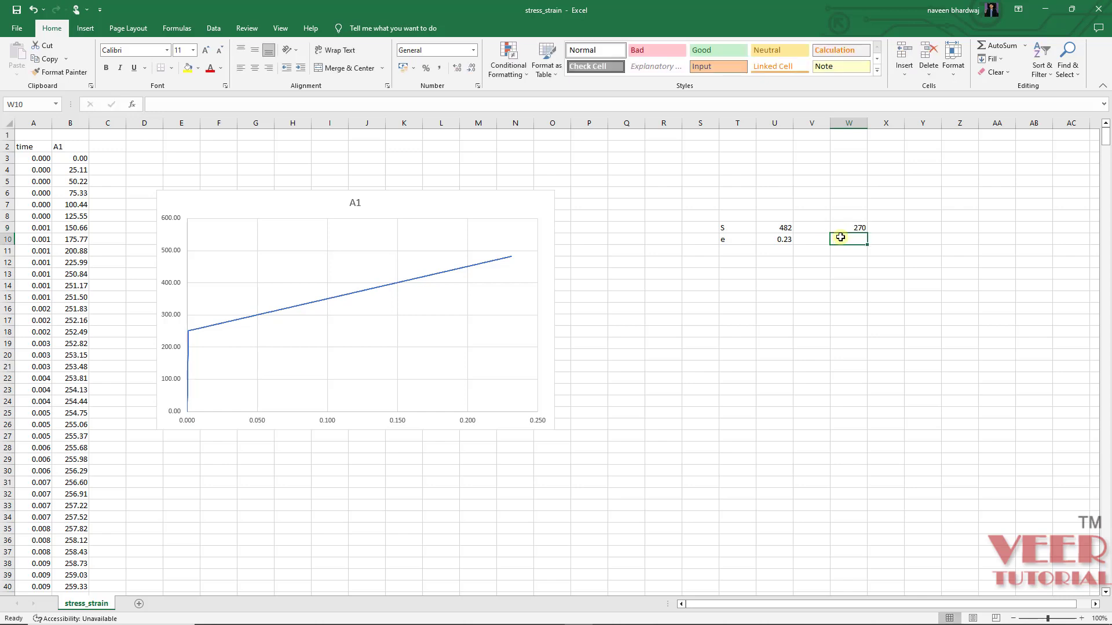
pyautogui.write('0.02')
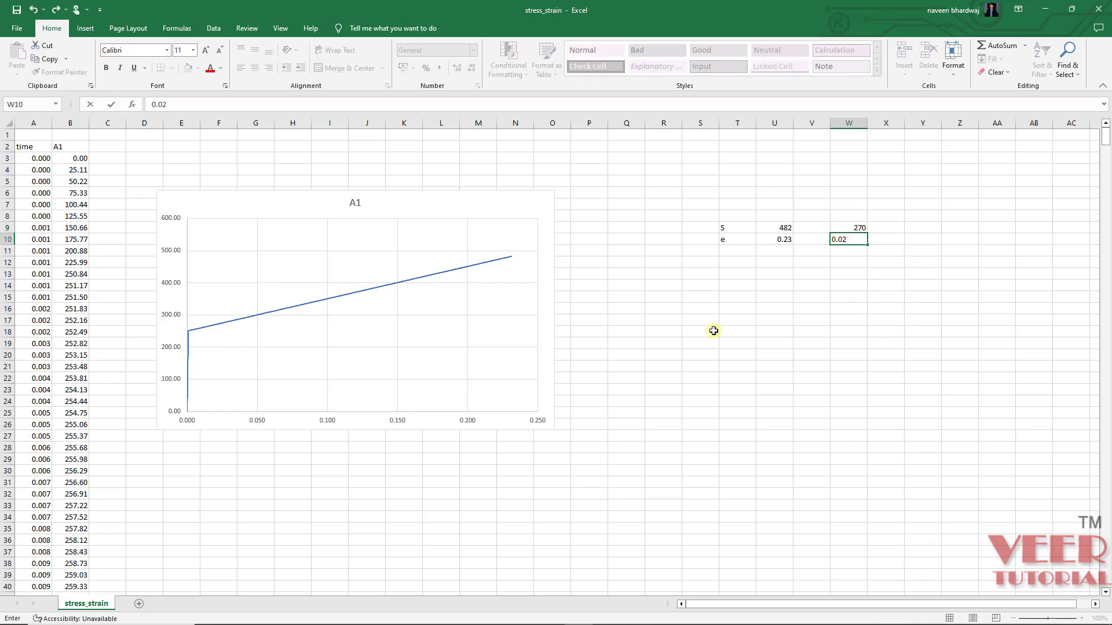
pyautogui.click(711, 342)
pyautogui.click(747, 305)
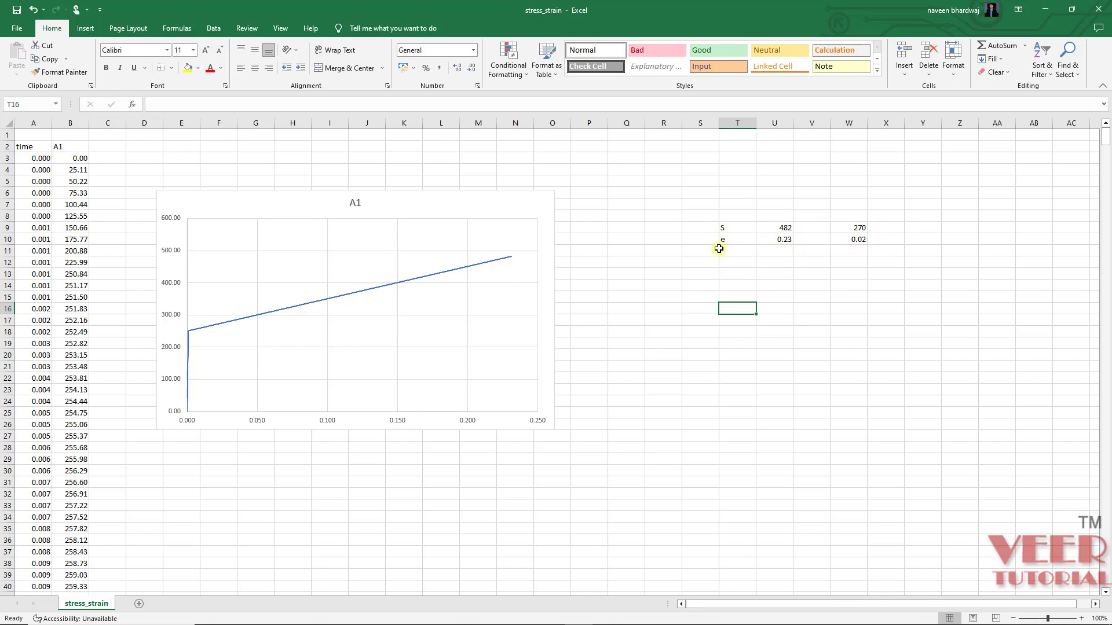
# Calculate the stress difference between the two points in Y9 with the formula =U9-W9
pyautogui.click(926, 230)
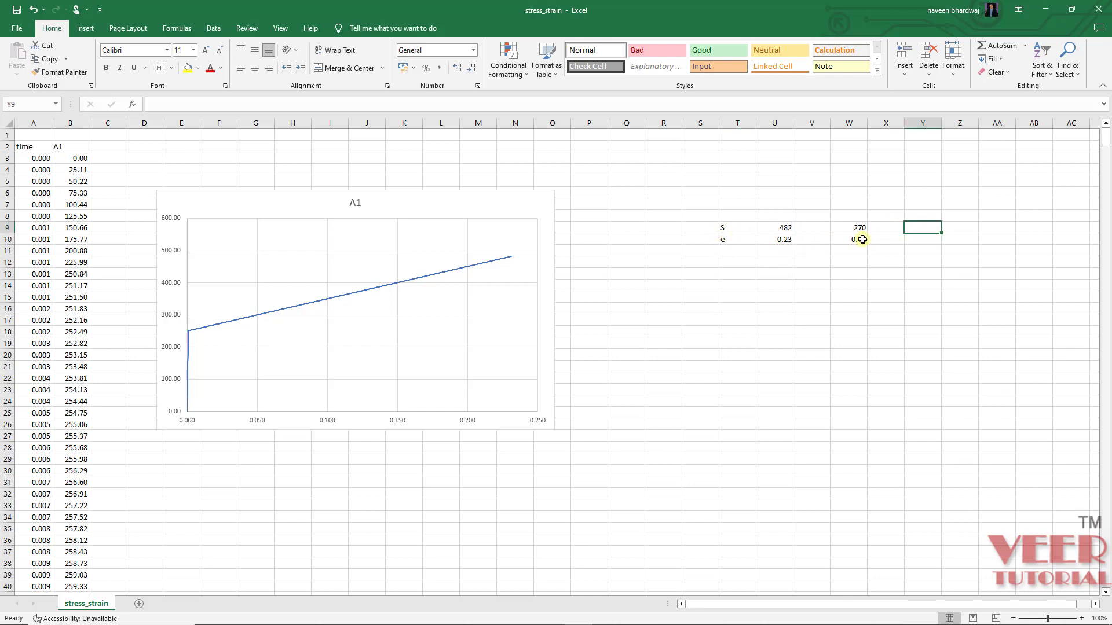
pyautogui.write('=')
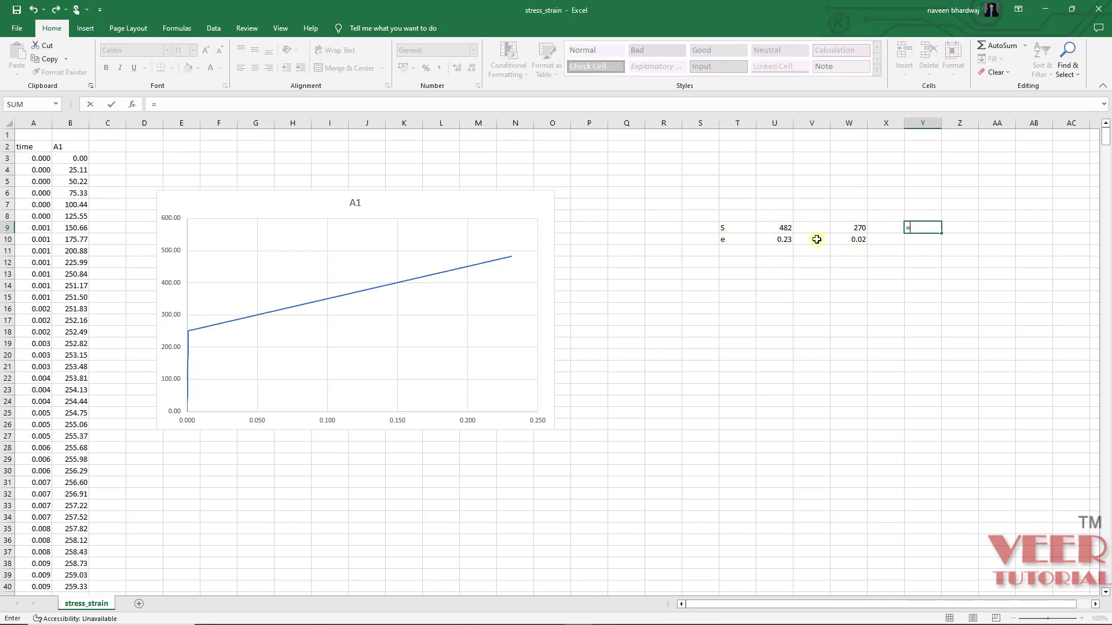
pyautogui.click(776, 226)
pyautogui.write('-')
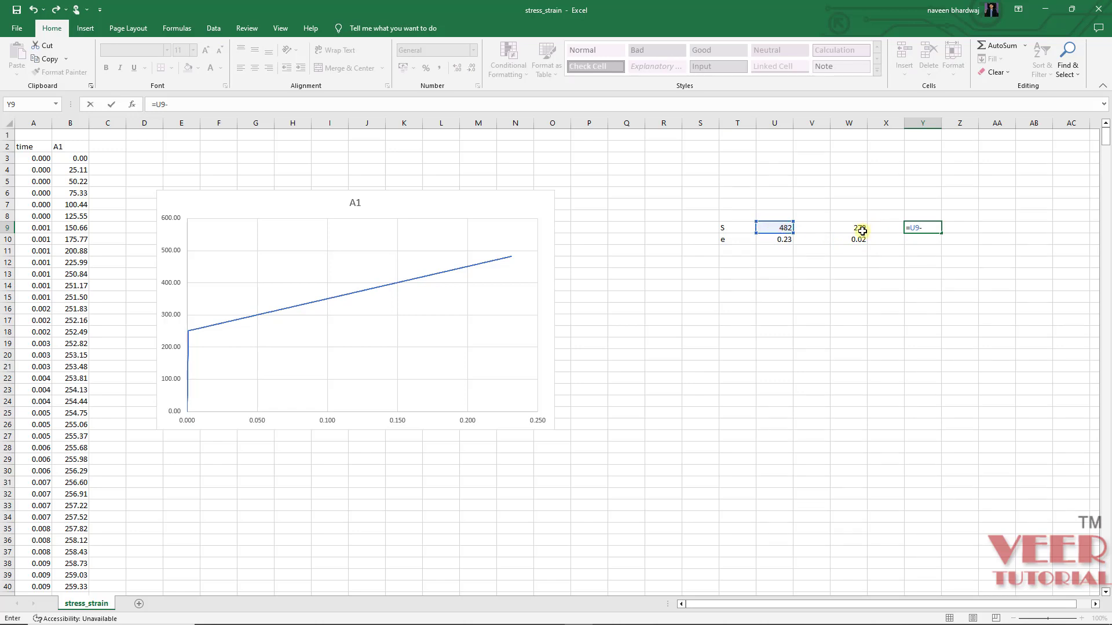
pyautogui.click(862, 230)
pyautogui.press('Return')
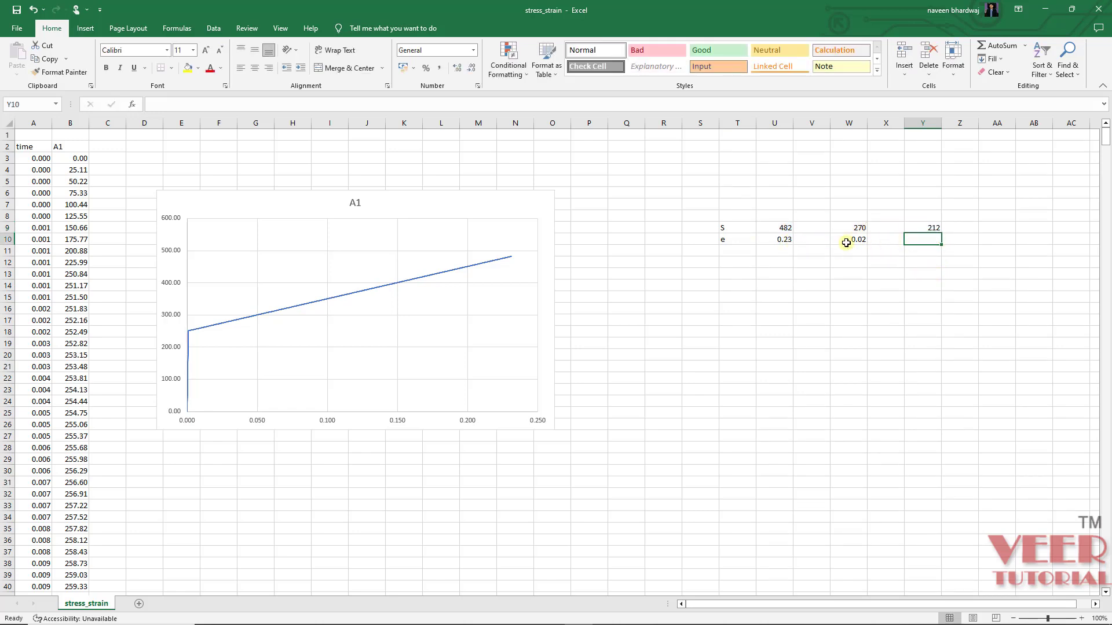
# Calculate the strain difference between the two points in Y10 with the formula =U10-W10
pyautogui.write('=')
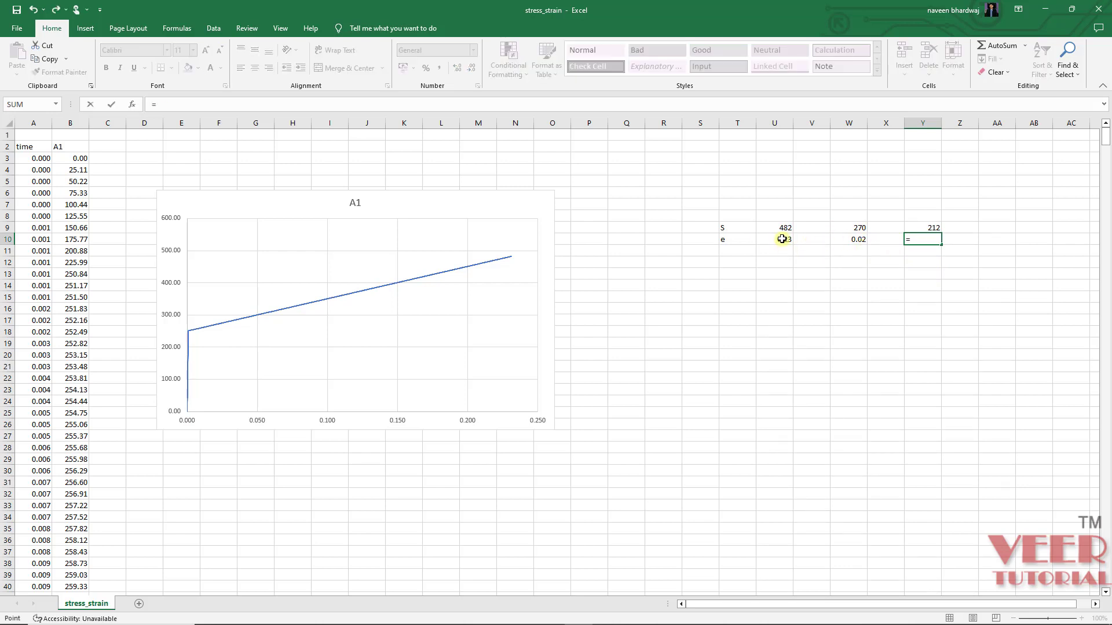
pyautogui.click(782, 239)
pyautogui.write('-')
pyautogui.click(848, 239)
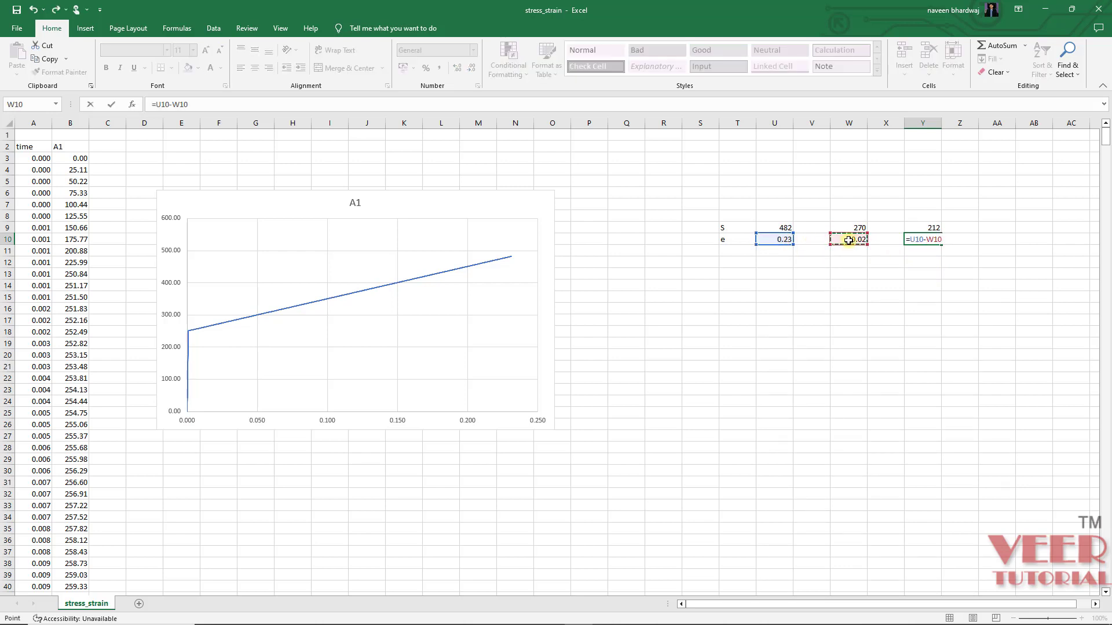
pyautogui.press('Return')
# Calculate the slope of the plastic region in U14 with the formula =Y9/Y10
pyautogui.click(783, 286)
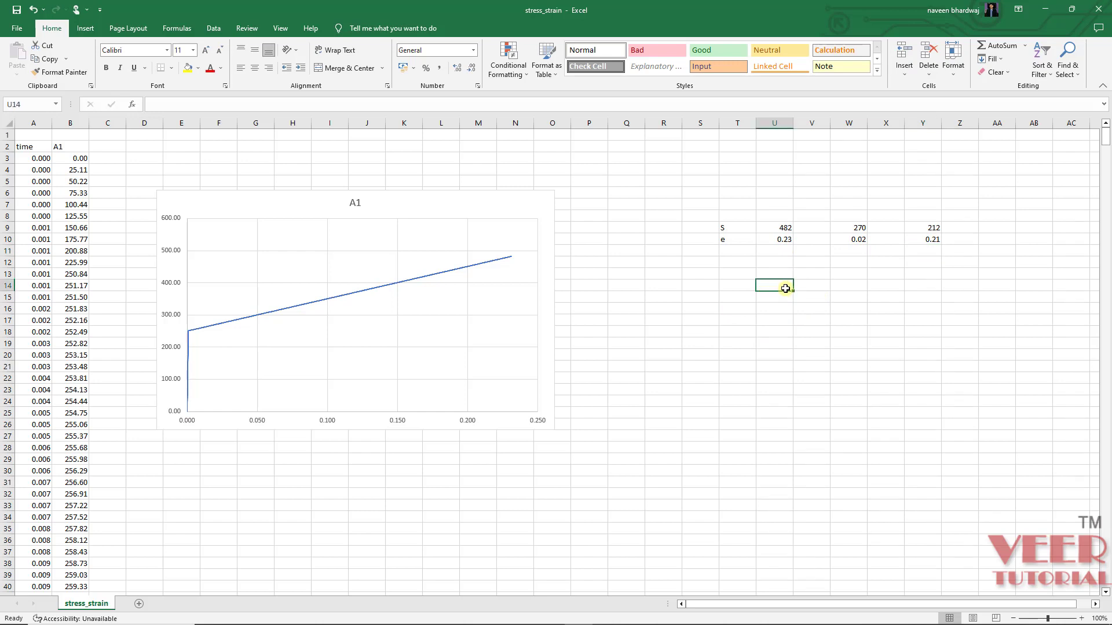
pyautogui.write('=')
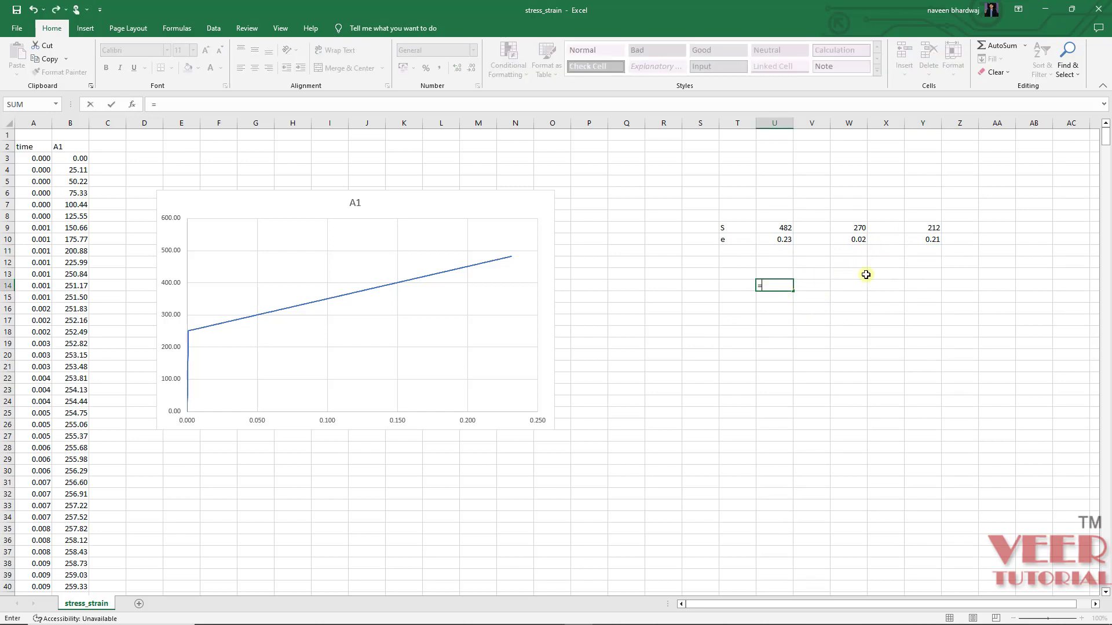
pyautogui.click(932, 229)
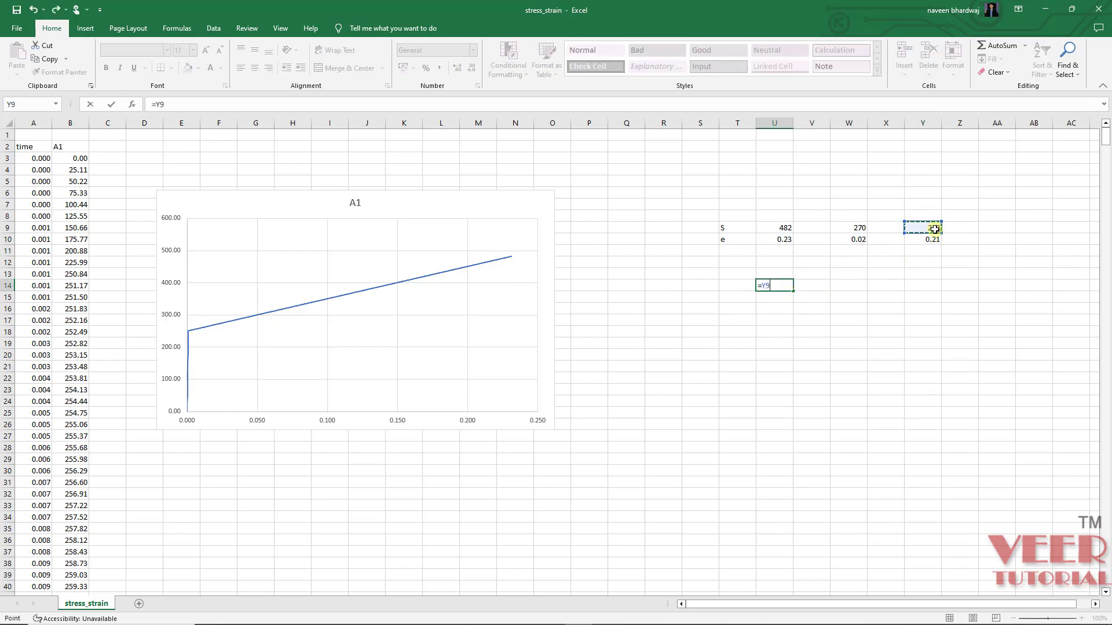
pyautogui.write('/')
pyautogui.click(927, 239)
pyautogui.press('Return')
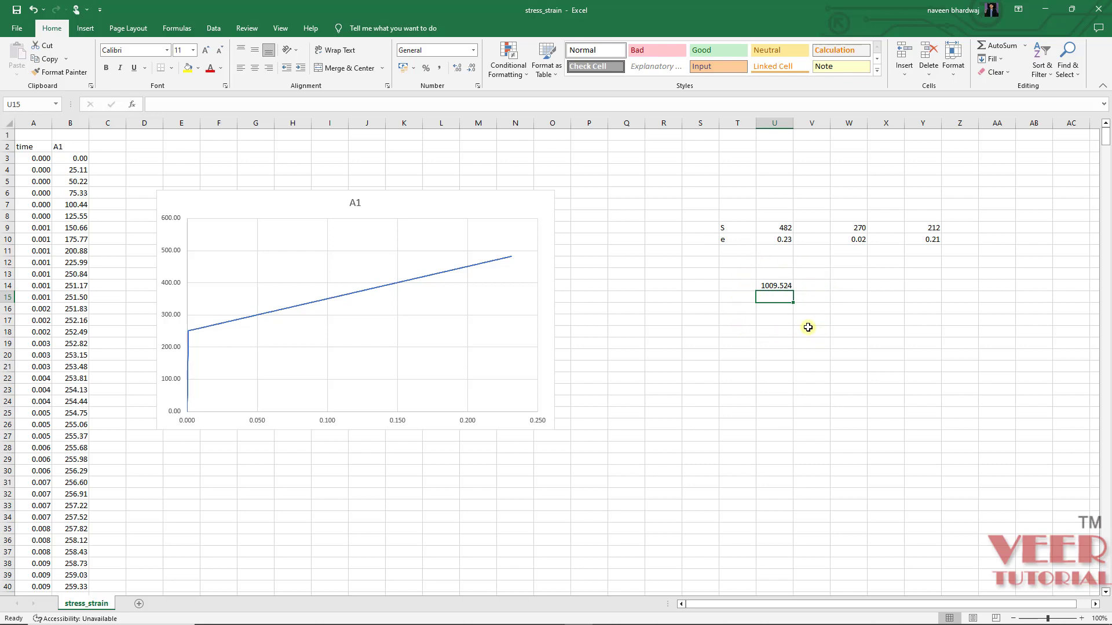
# Switch to tensile_final.k in Notepad++, search for 1000 and highlight the steel material's etan value
pyautogui.press('alt')
pyautogui.hotkey('alt', 'Tab')
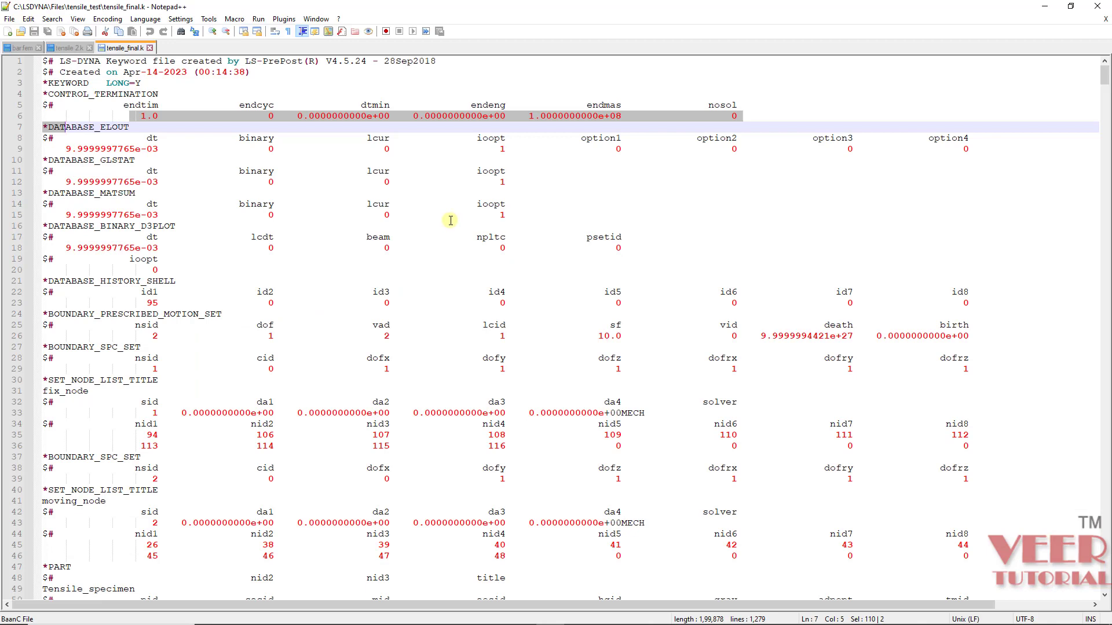
pyautogui.hotkey('ctrl', 'f')
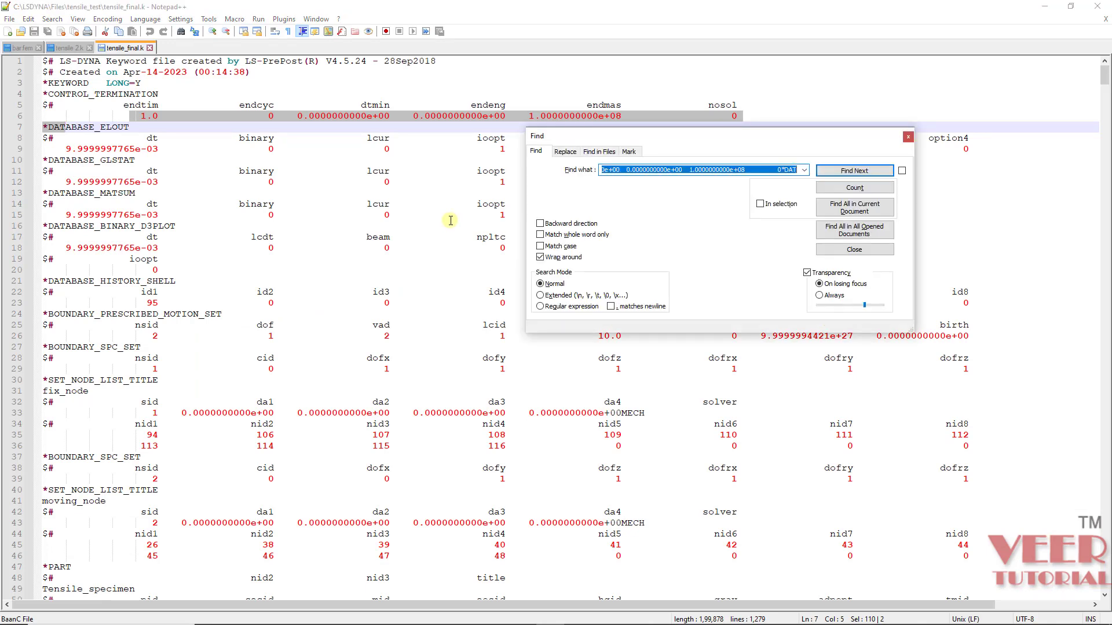
pyautogui.write('1000')
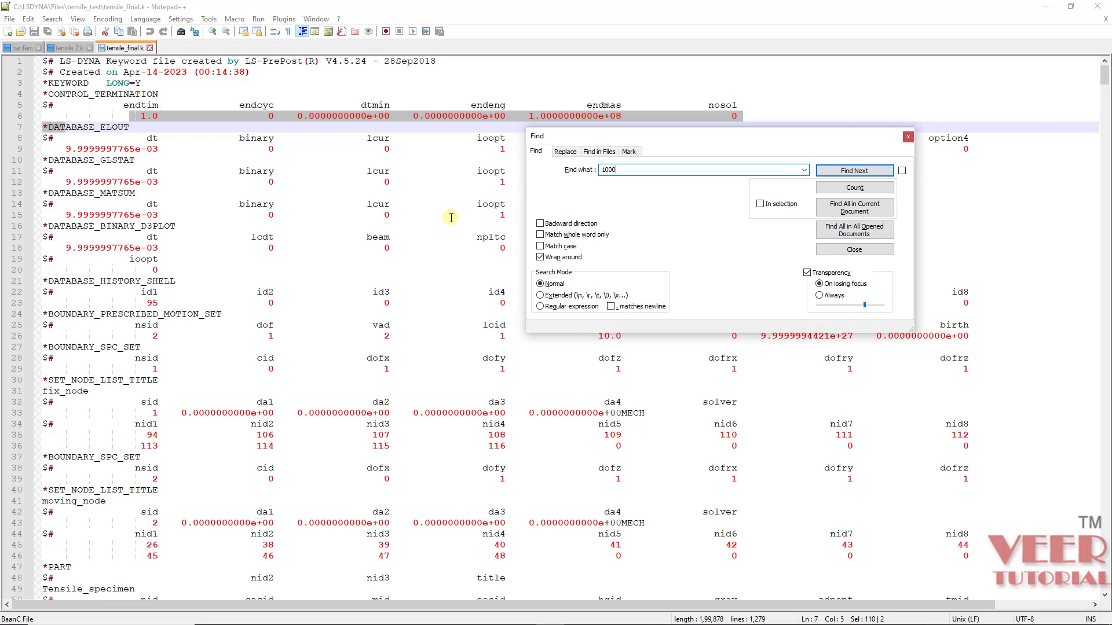
pyautogui.click(853, 171)
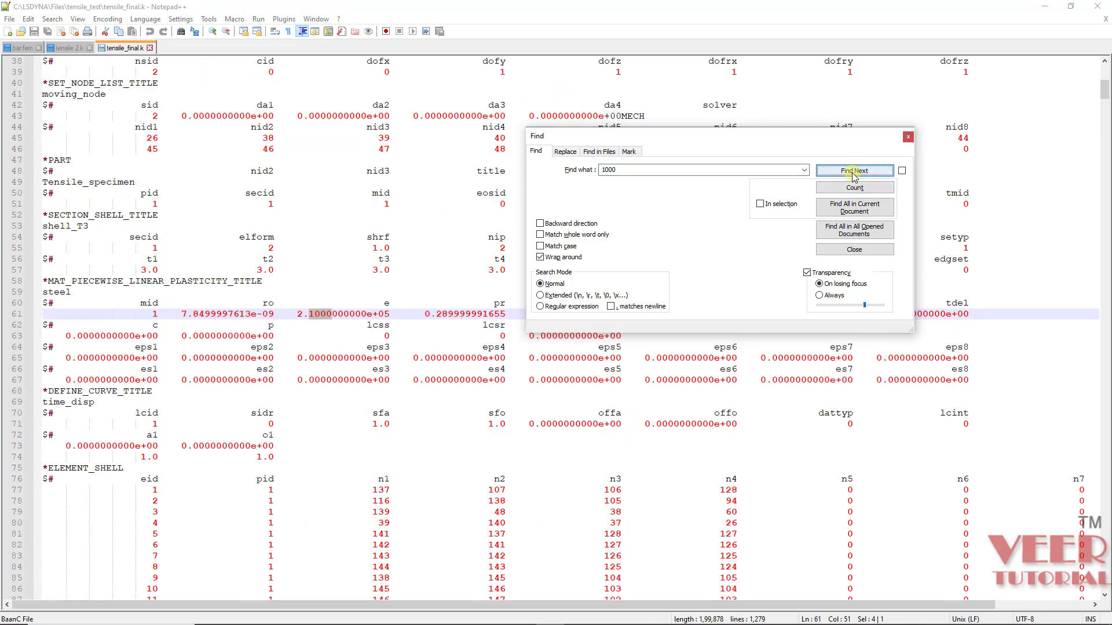
pyautogui.click(849, 250)
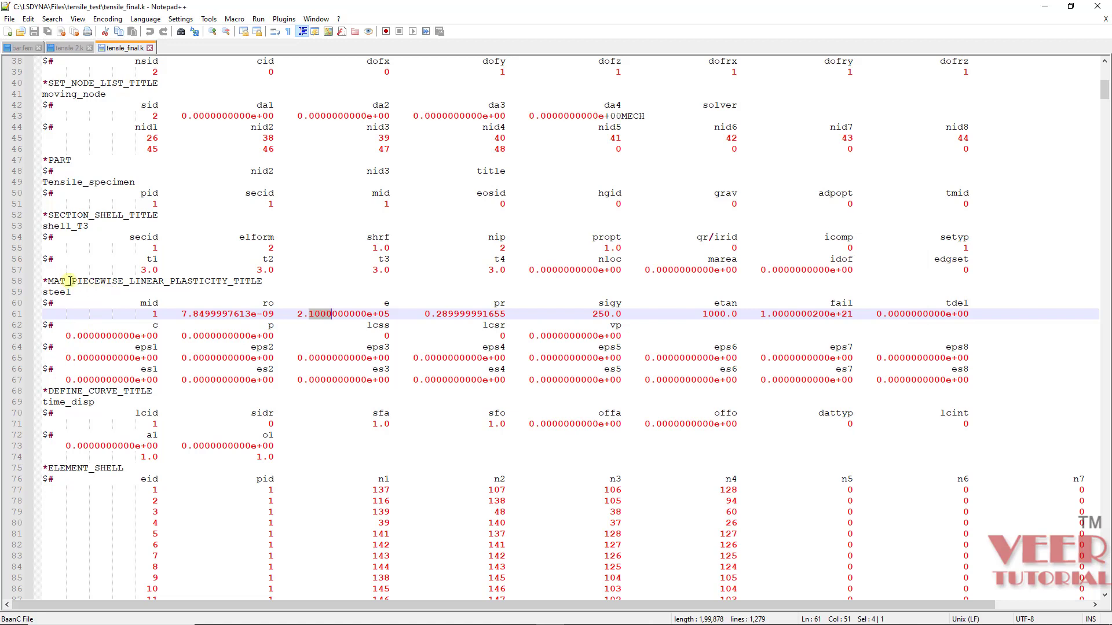
pyautogui.moveTo(707, 303); pyautogui.dragTo(735, 316)
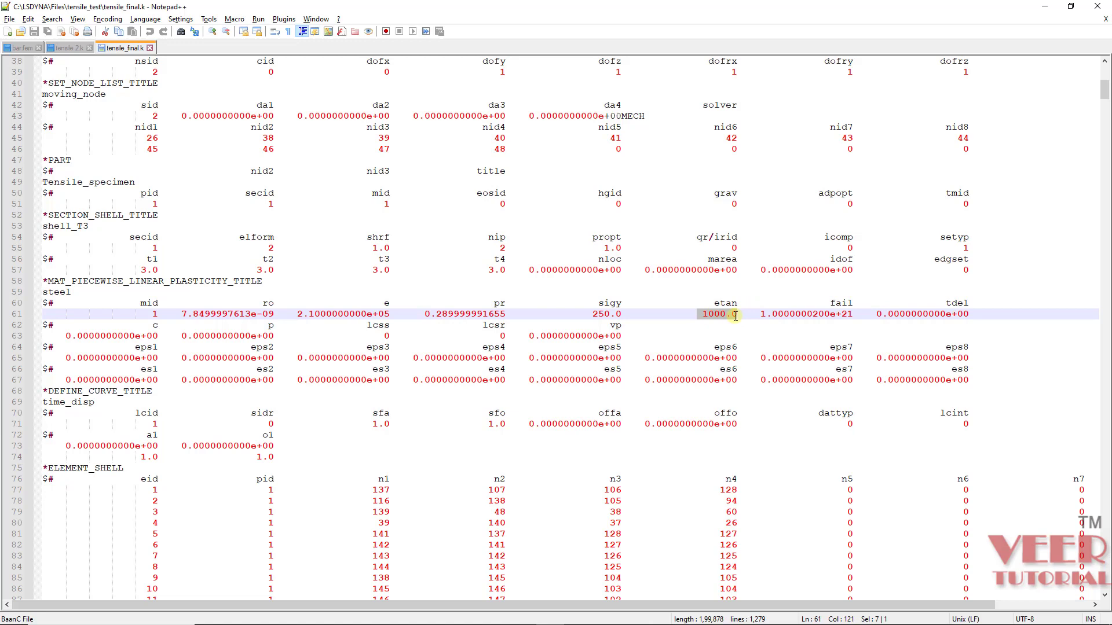
pyautogui.press('alt')
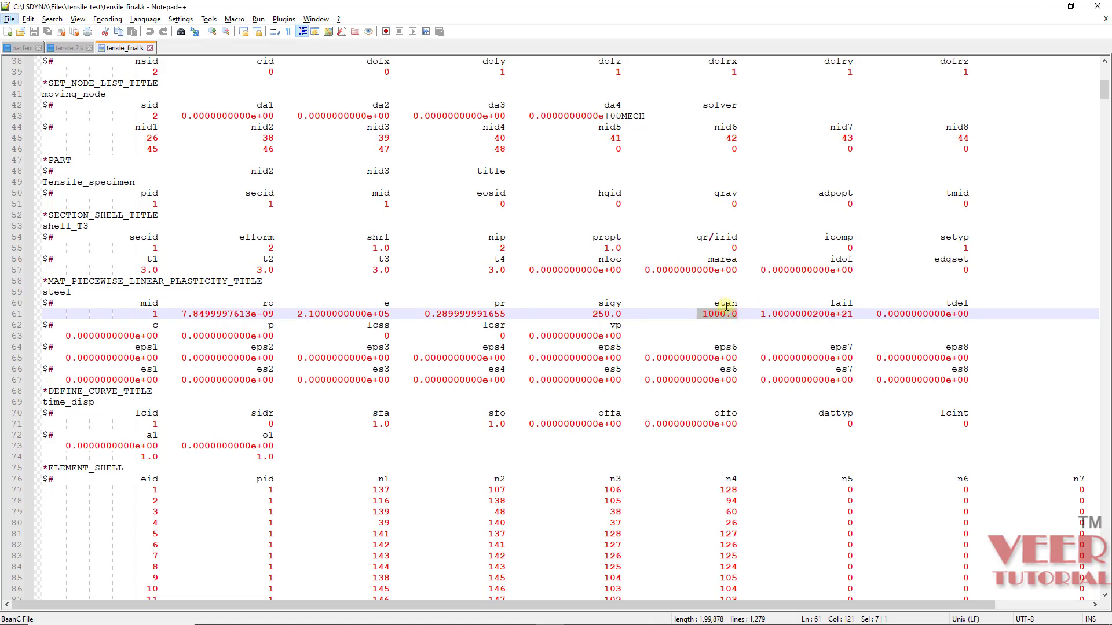